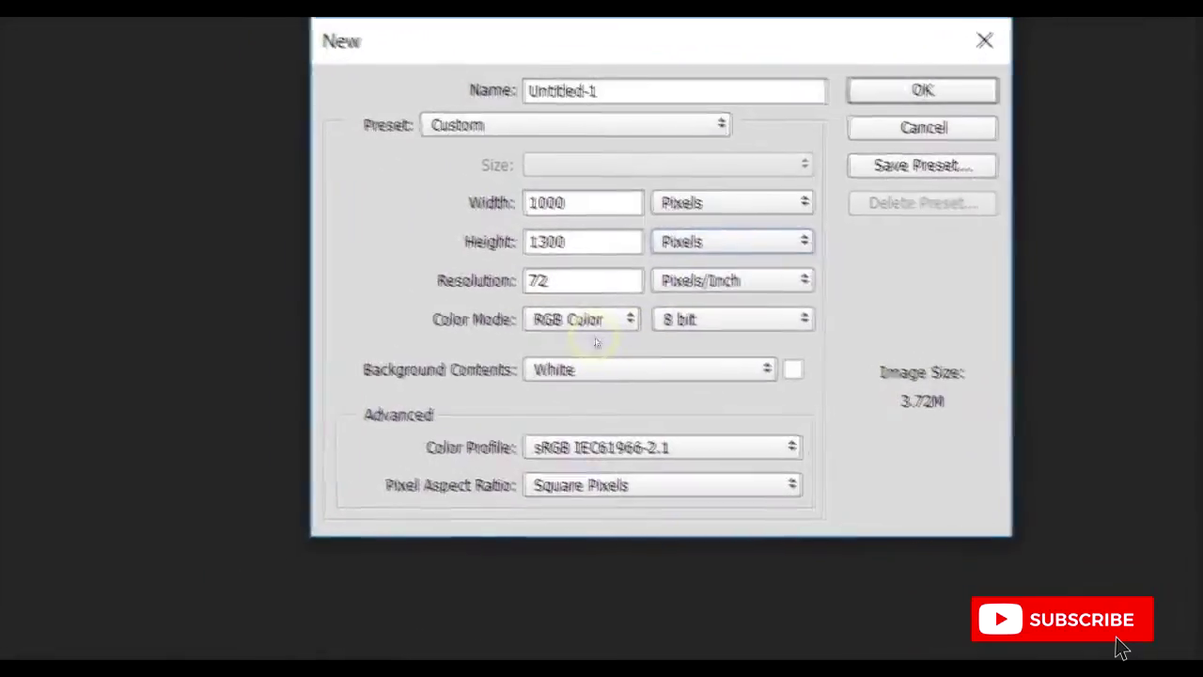
Create a 1000 x 1300 pixel RGB document at 72 pixels/inch with white contents and unlock its Background layer
{"action": "left_click", "coordinate": [597, 326]}
{"action": "left_click", "coordinate": [596, 326]}
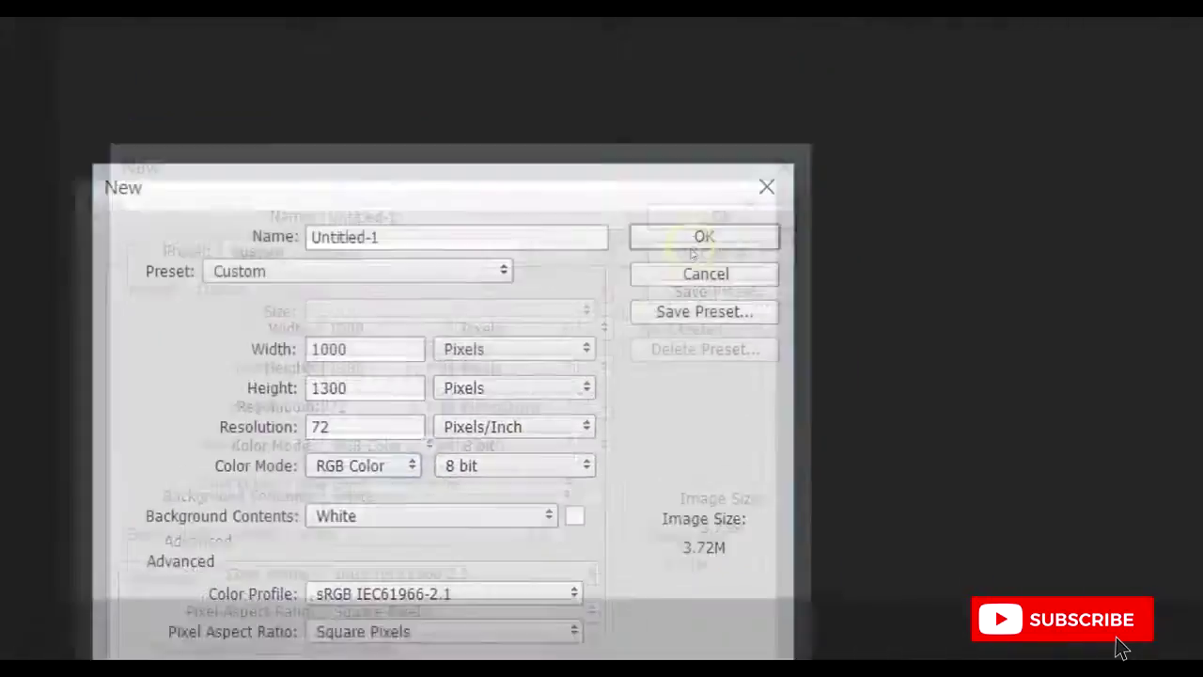
{"action": "left_click", "coordinate": [698, 239]}
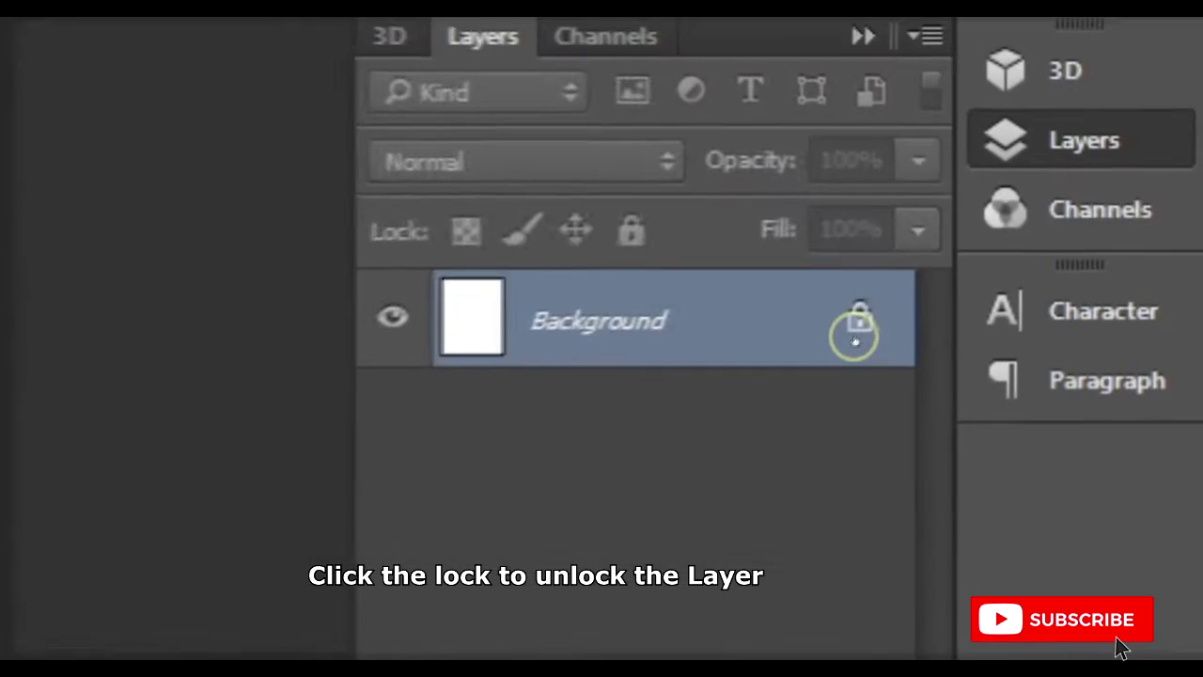
{"action": "left_click", "coordinate": [1114, 169]}
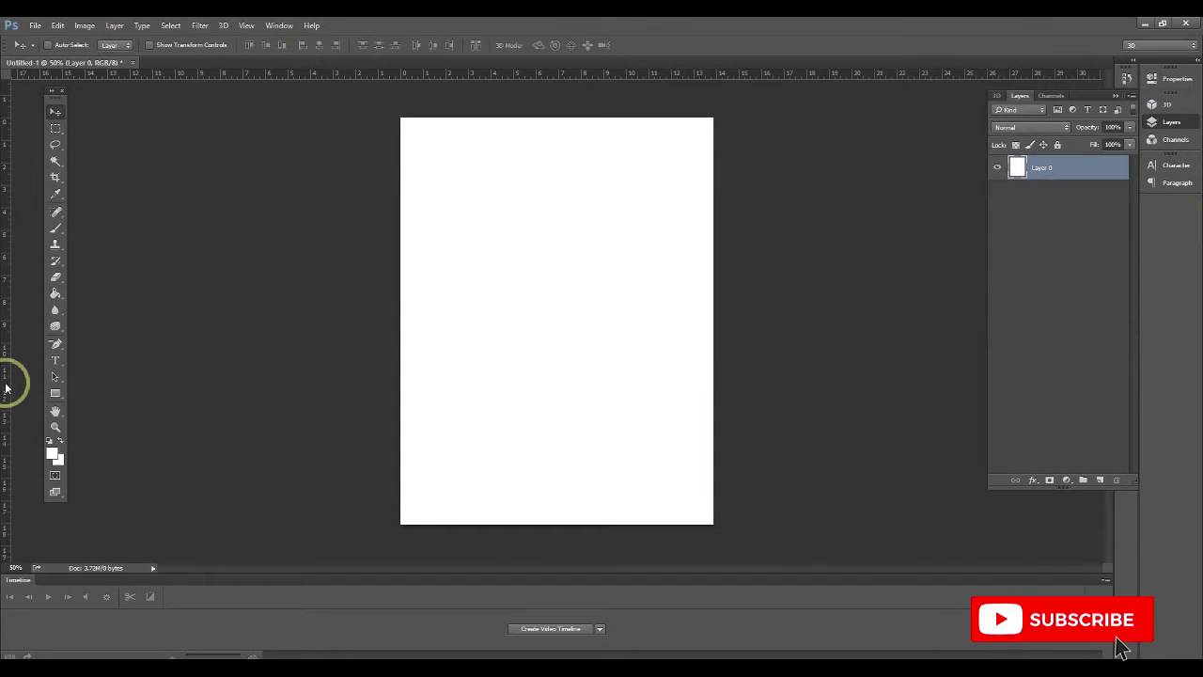
Add a vertical guide at the canvas centre and margin guides about 1 inch inside all four edges
{"action": "left_click_drag", "start_coordinate": [6, 387], "coordinate": [554, 359]}
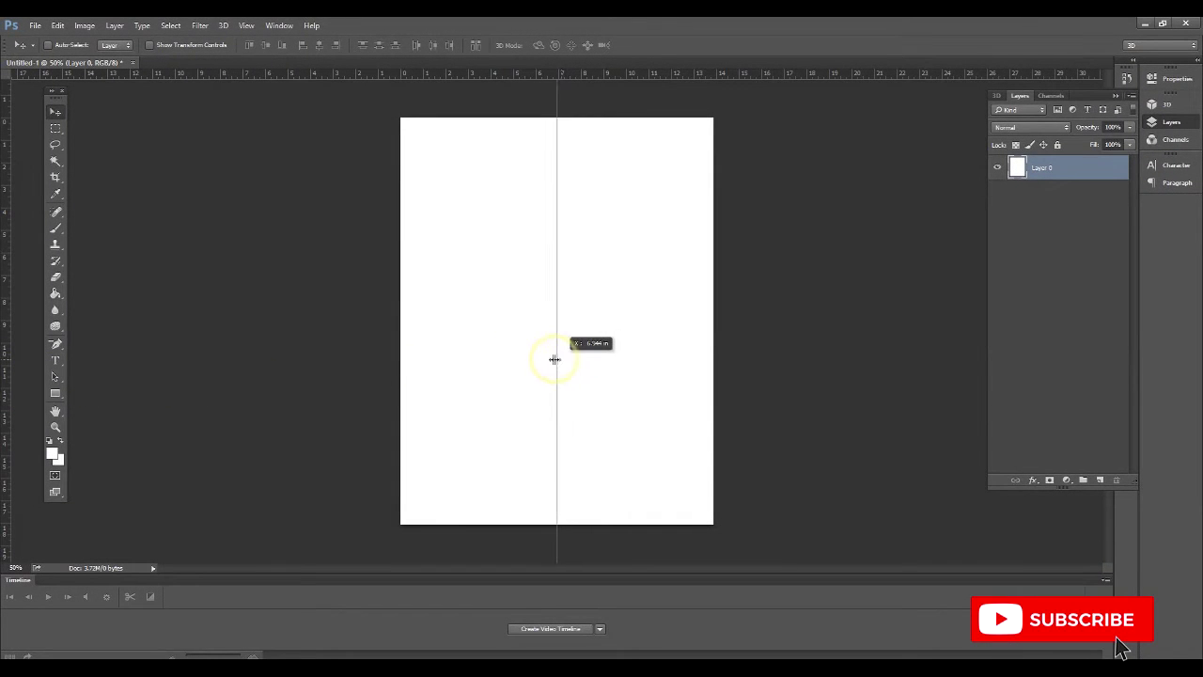
{"action": "left_click_drag", "start_coordinate": [523, 81], "coordinate": [529, 500]}
{"action": "left_click_drag", "start_coordinate": [6, 309], "coordinate": [423, 284]}
{"action": "left_click_drag", "start_coordinate": [6, 287], "coordinate": [692, 284]}
Set the foreground color to 000000 and fill the canvas layer with it using the Paint Bucket tool
{"action": "left_click", "coordinate": [56, 344]}
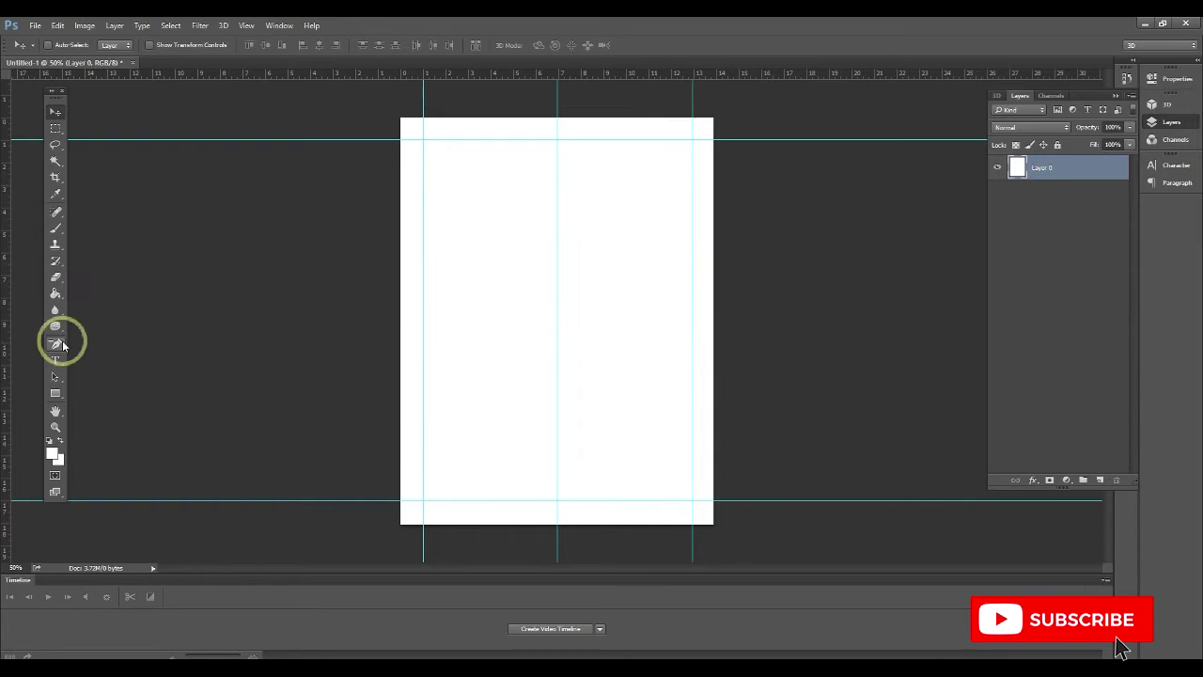
{"action": "left_click", "coordinate": [55, 294]}
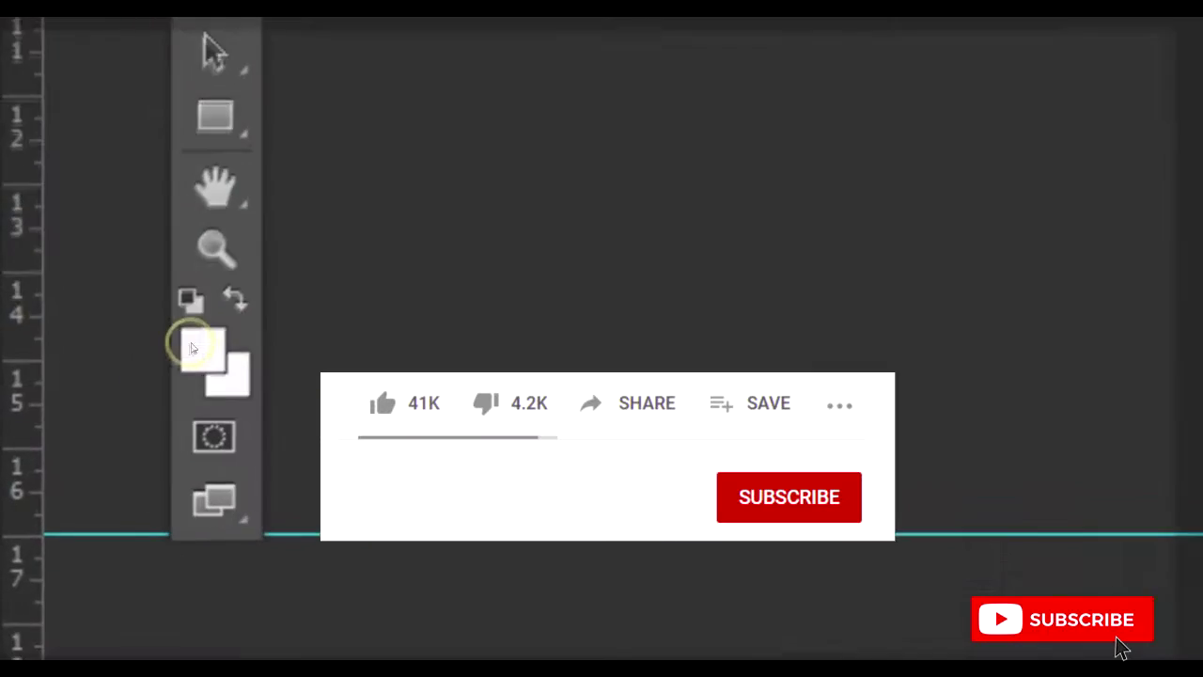
{"action": "left_click", "coordinate": [197, 349]}
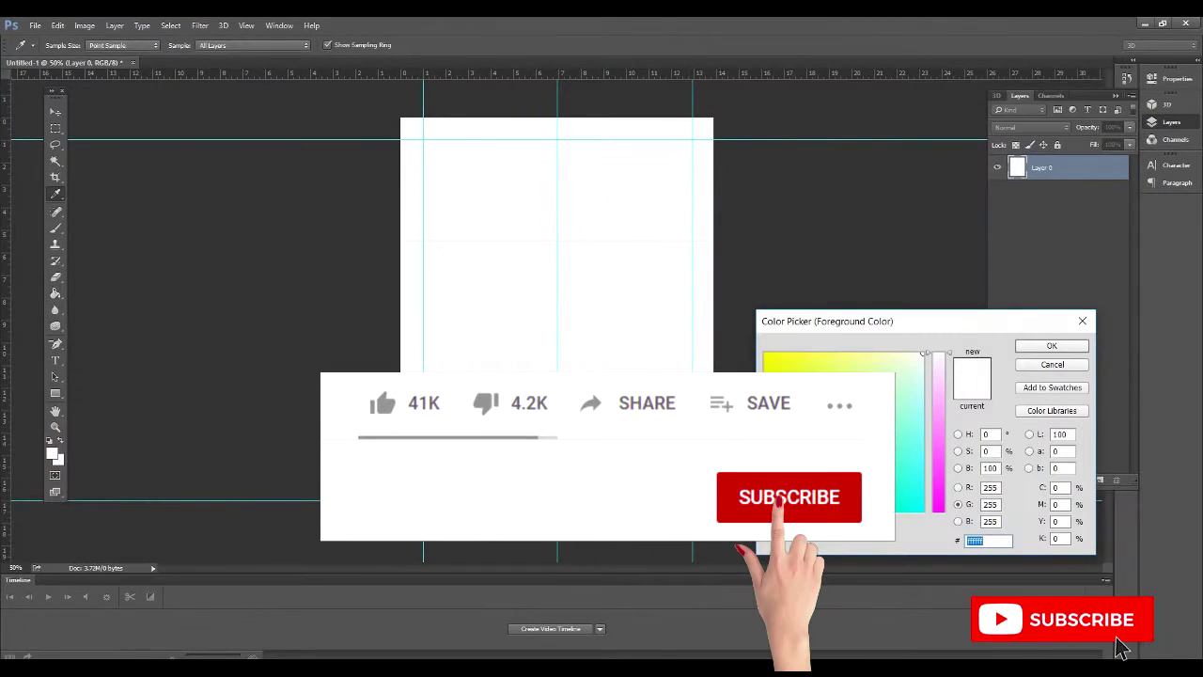
{"action": "type", "text": "000000"}
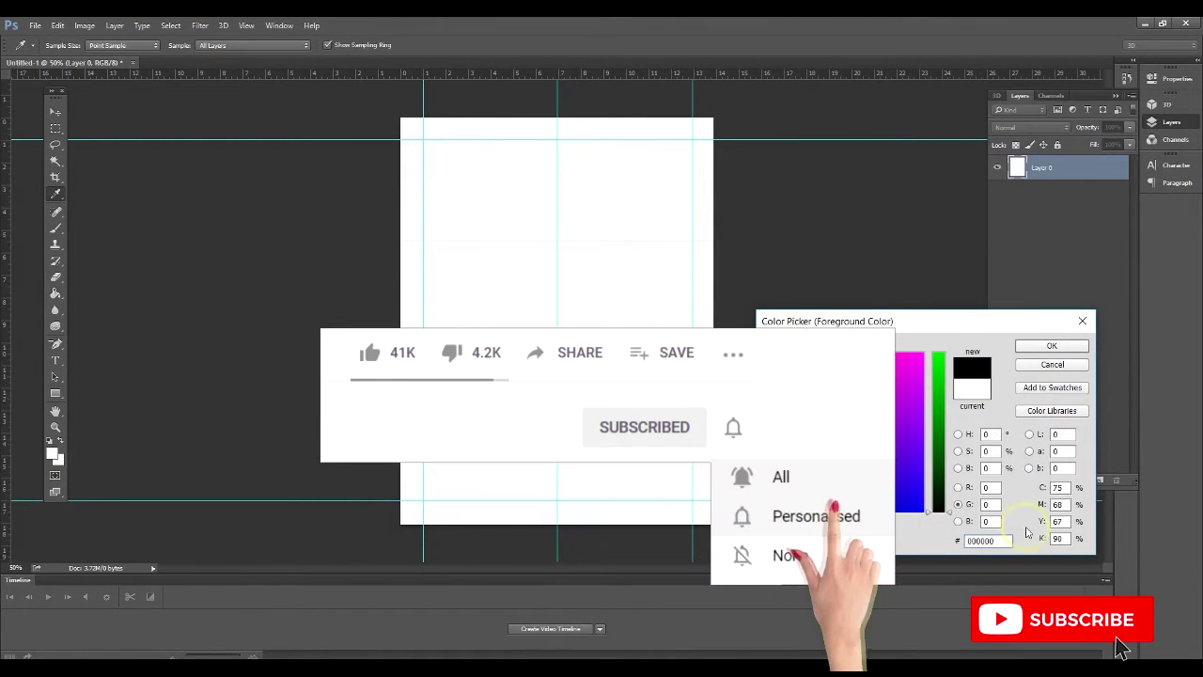
{"action": "left_click", "coordinate": [1003, 559]}
{"action": "double_click", "coordinate": [990, 542]}
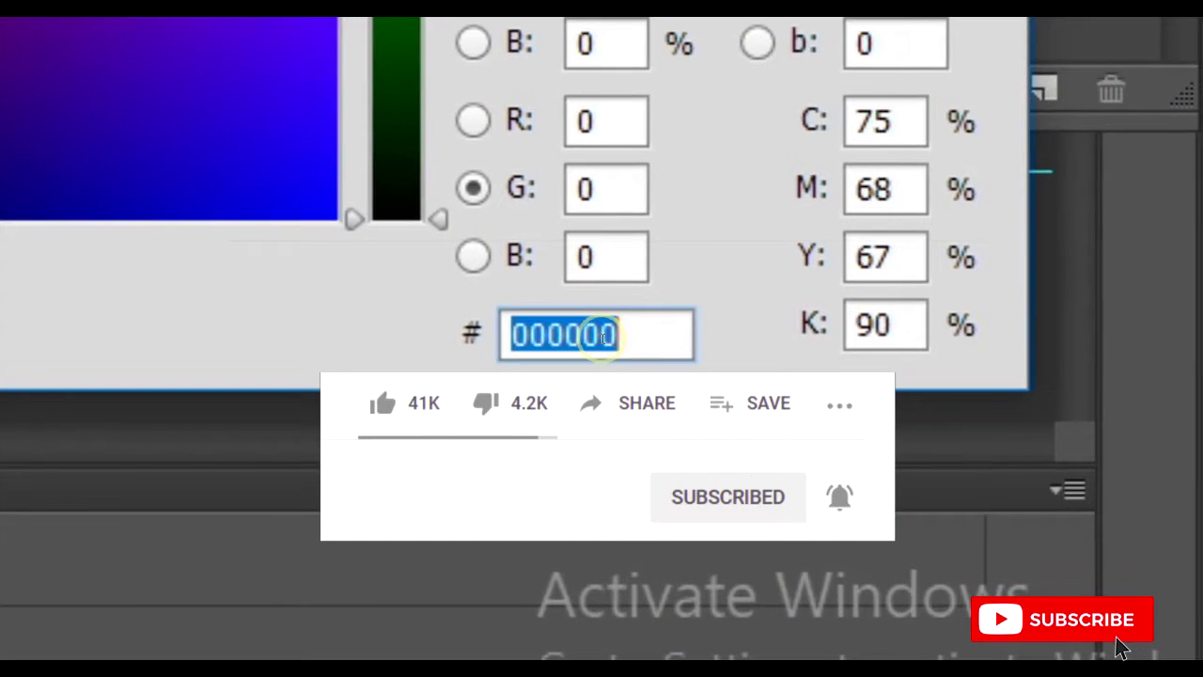
{"action": "key", "text": "Return"}
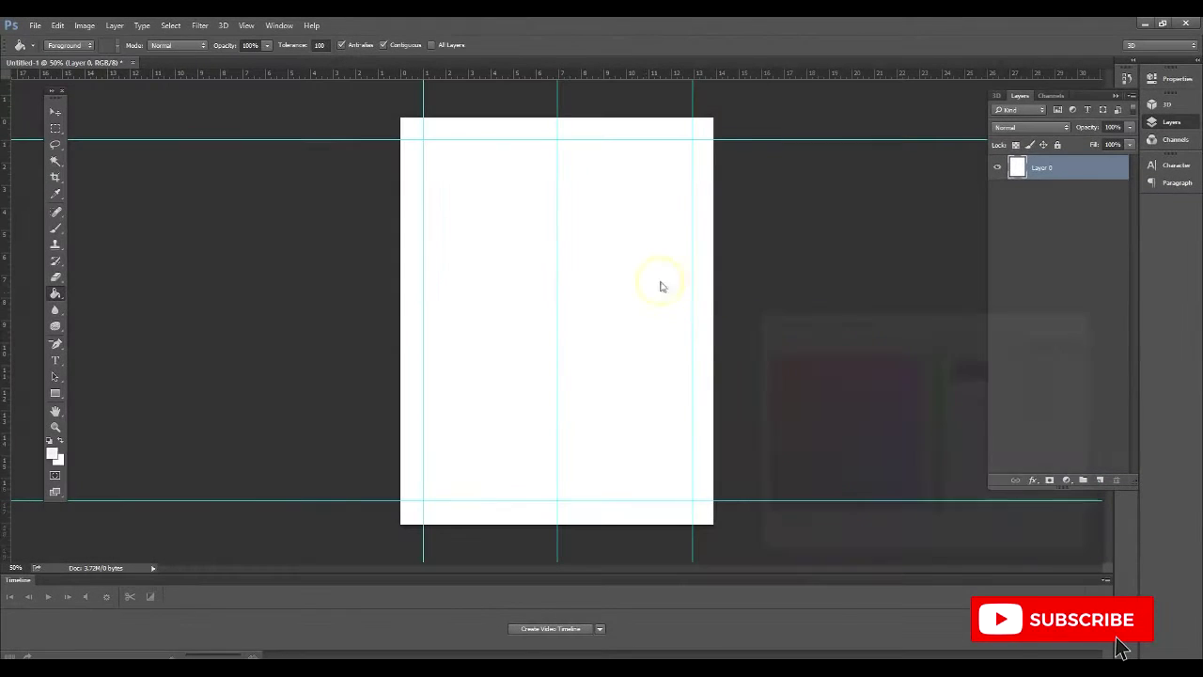
{"action": "left_click", "coordinate": [585, 299]}
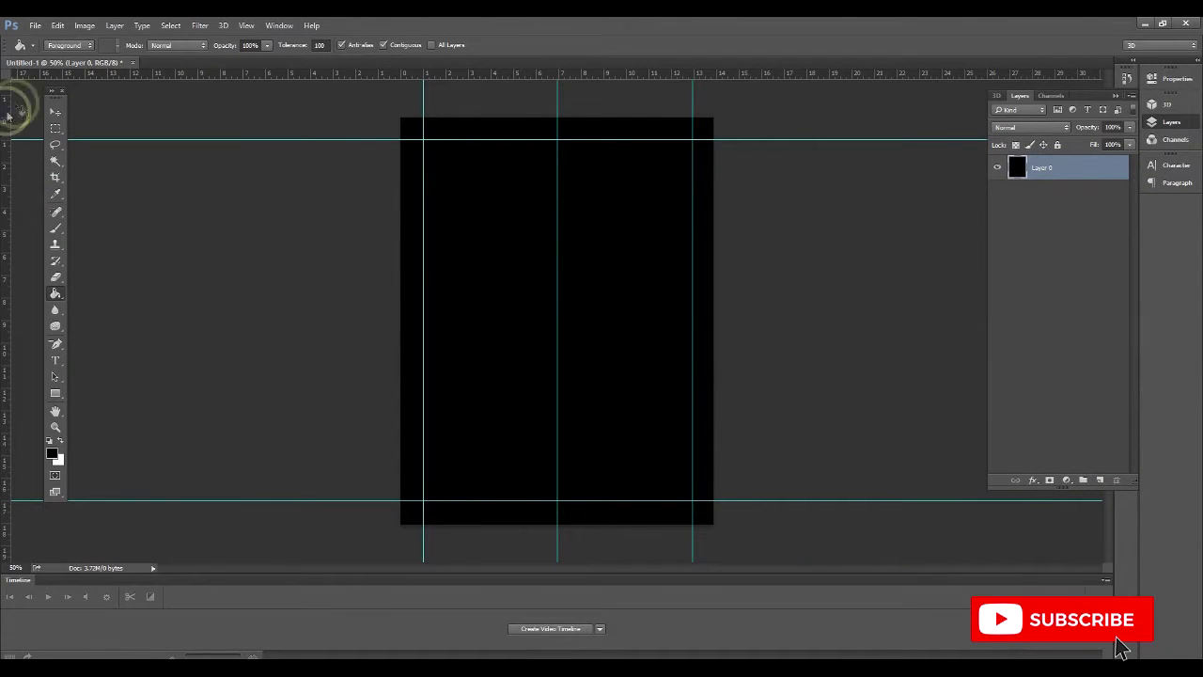
Hide the guides on the canvas by turning off Extras
{"action": "left_click", "coordinate": [56, 114]}
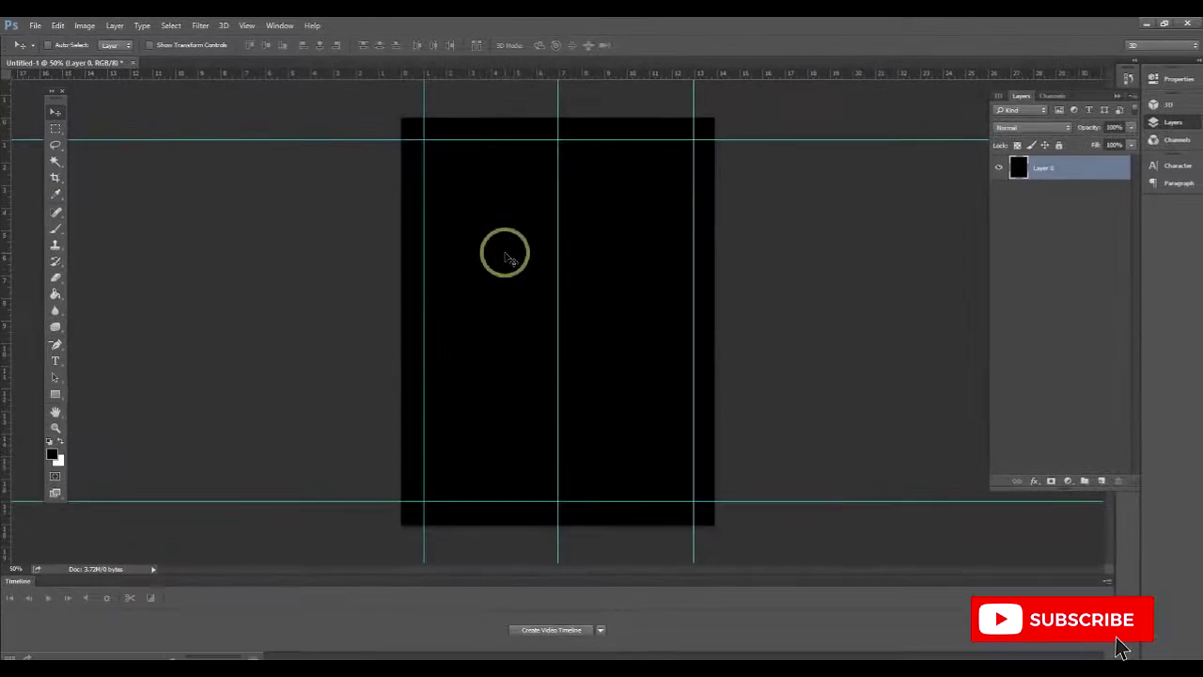
{"action": "left_click", "coordinate": [247, 25]}
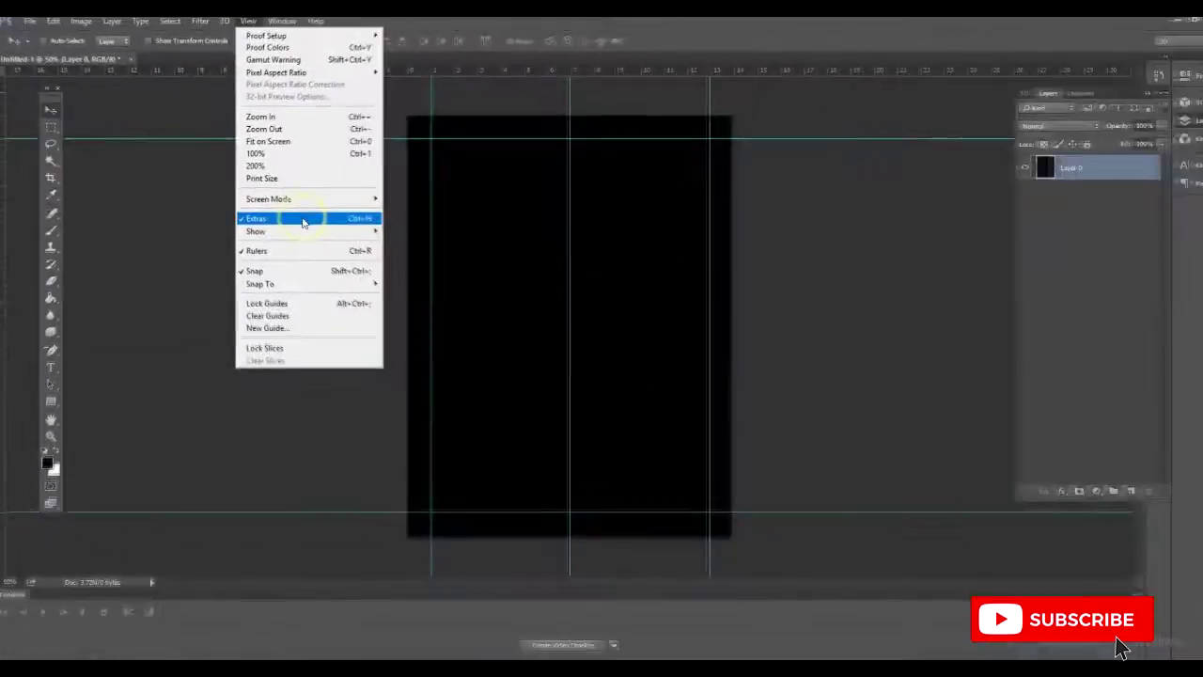
{"action": "left_click", "coordinate": [620, 340]}
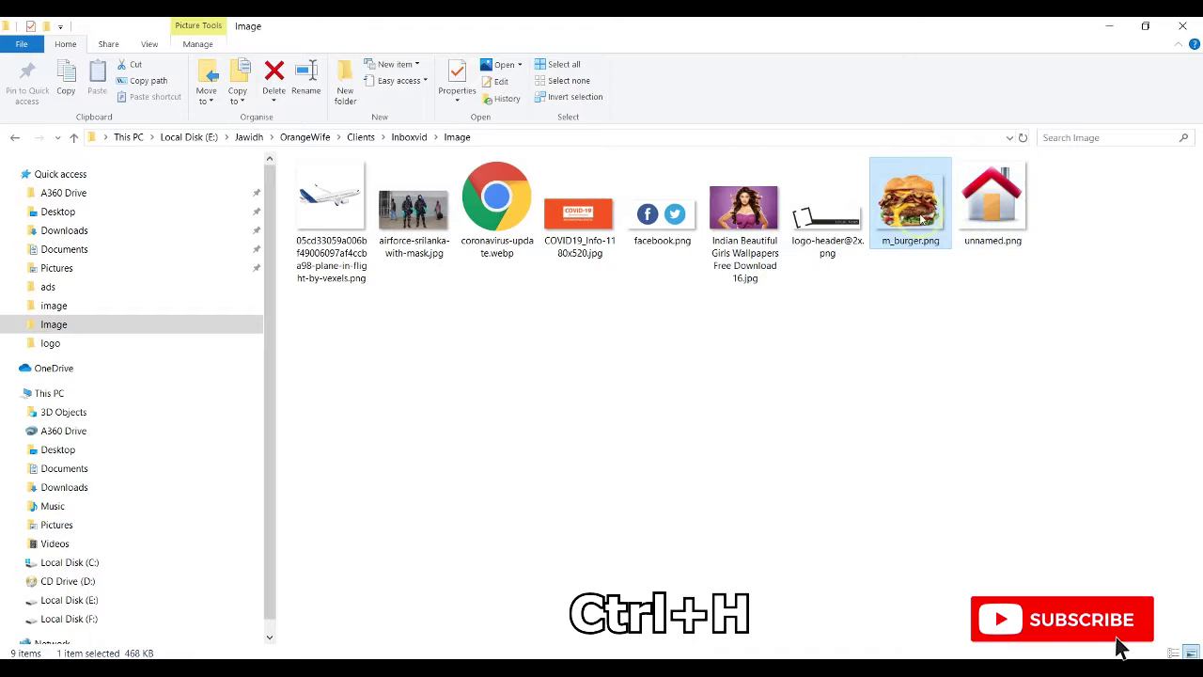
Place m_burger.png from the Image folder on the canvas, scaled to about 78.5% and shifted down about 0.72 in
{"action": "left_click_drag", "start_coordinate": [907, 202], "coordinate": [535, 344]}
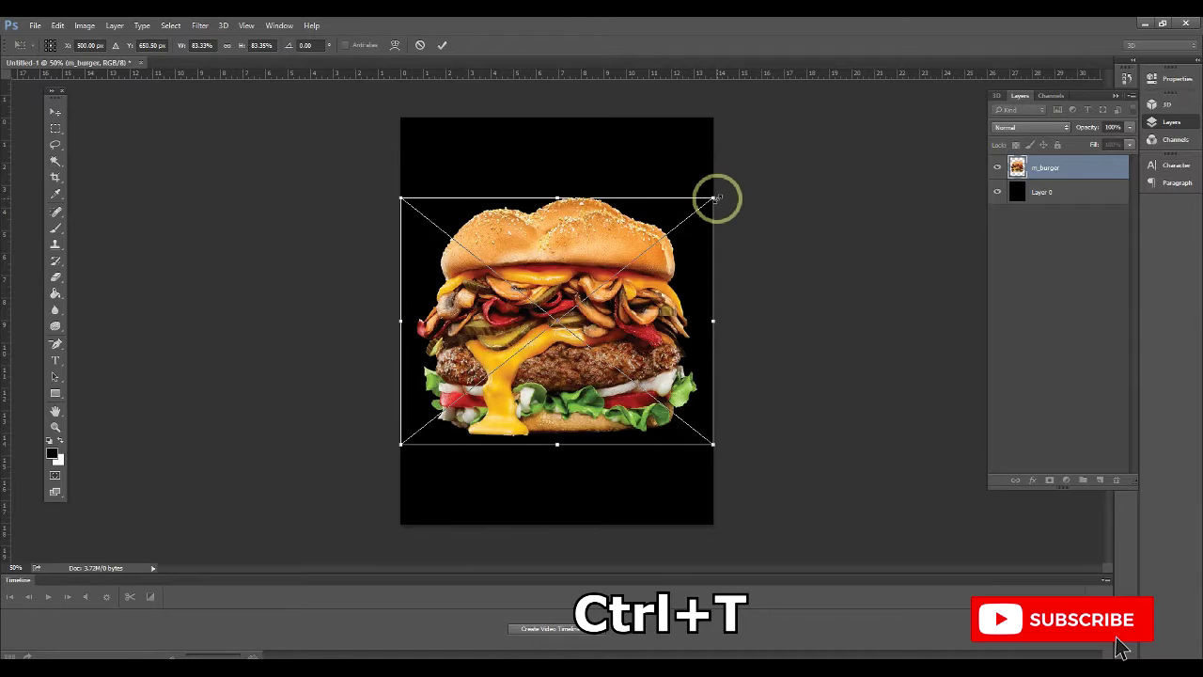
{"action": "left_click_drag", "start_coordinate": [716, 198], "coordinate": [702, 202]}
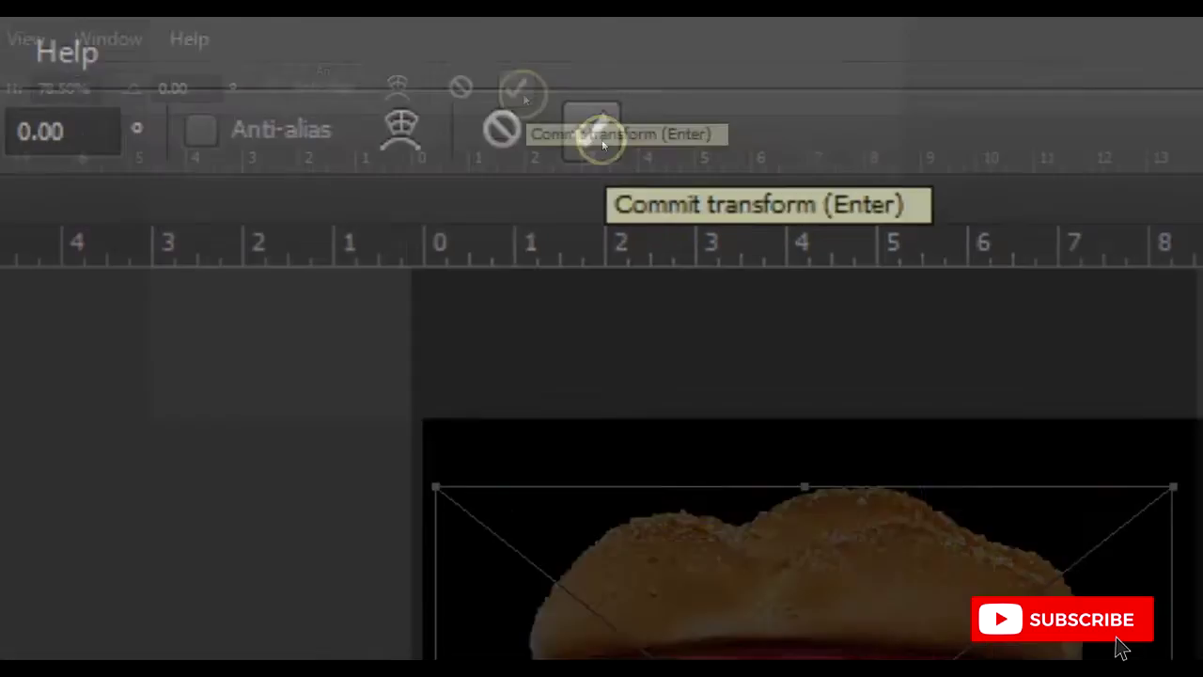
{"action": "left_click", "coordinate": [603, 141]}
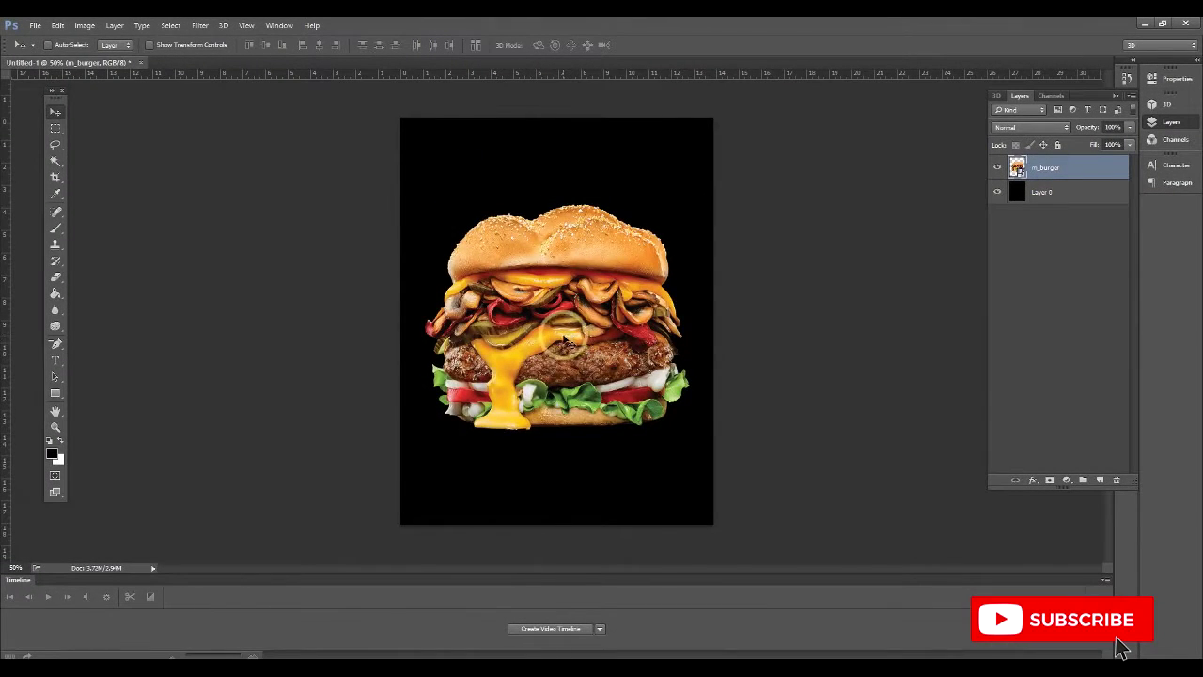
{"action": "left_click_drag", "start_coordinate": [565, 337], "coordinate": [566, 355]}
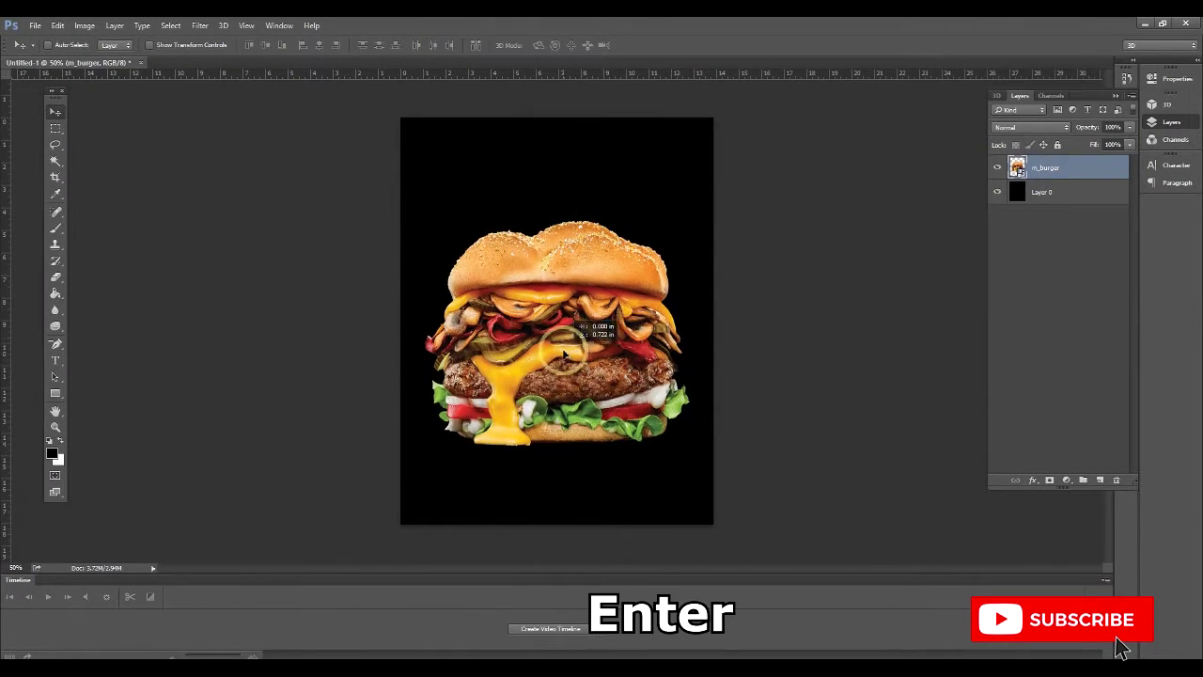
Add the text BURGER in yellow above the burger, using Georgia Bold at 72 pt
{"action": "left_click", "coordinate": [54, 360]}
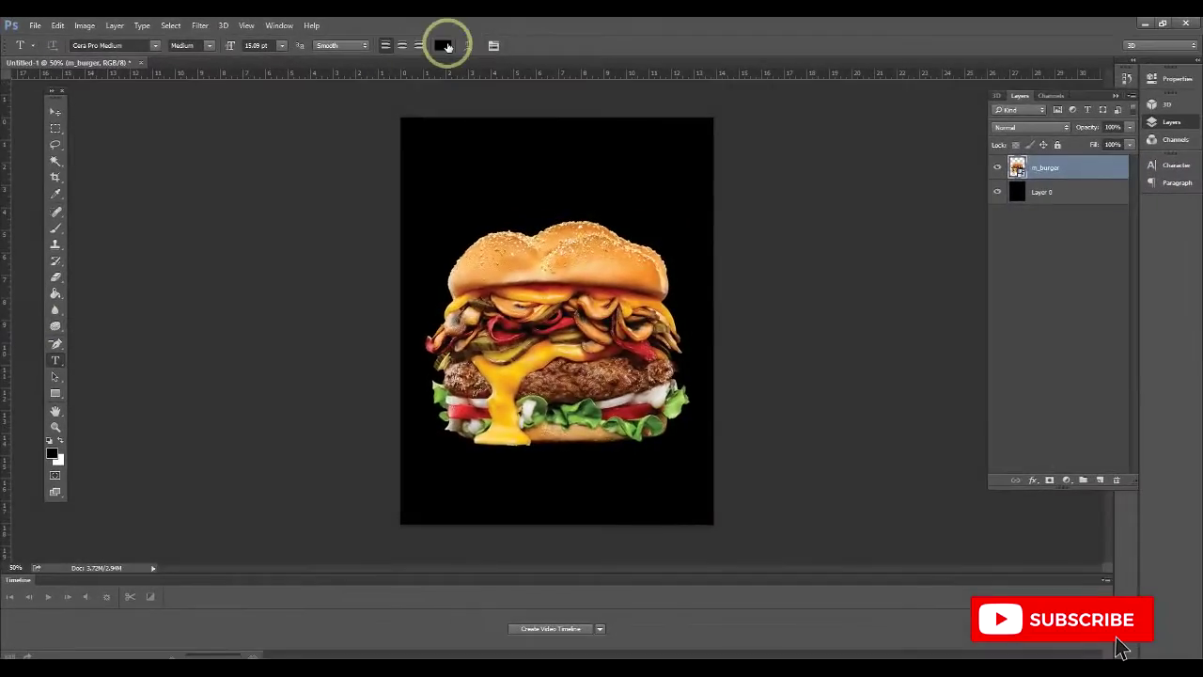
{"action": "left_click", "coordinate": [444, 46]}
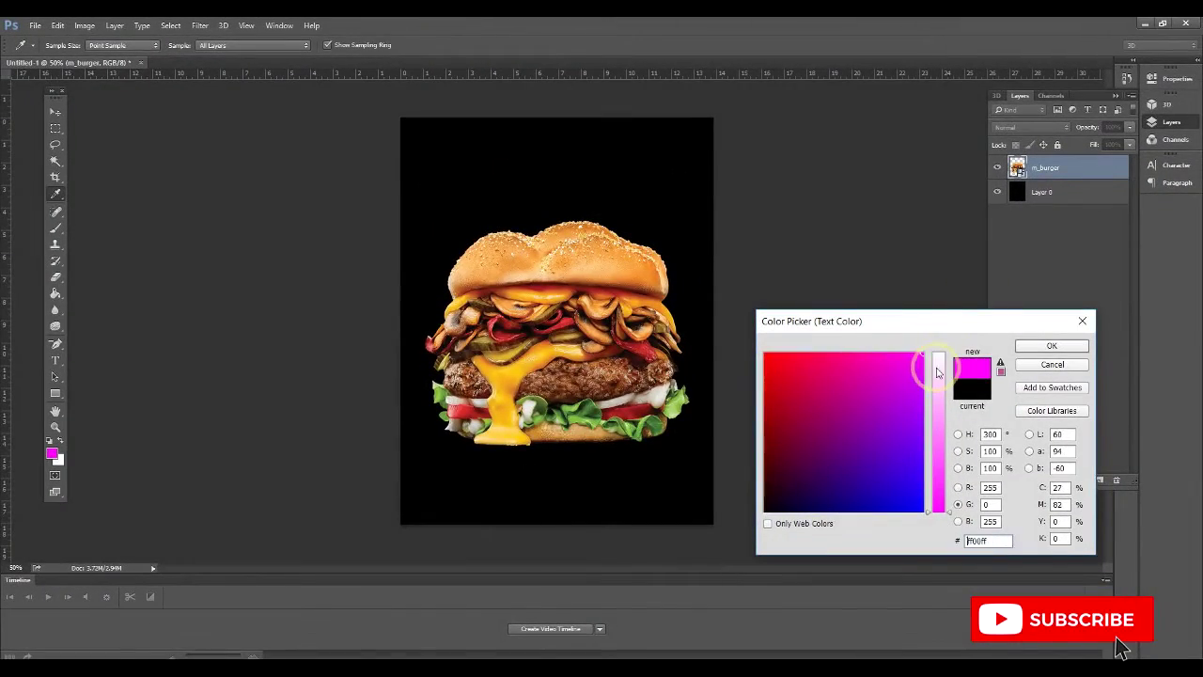
{"action": "left_click_drag", "start_coordinate": [937, 369], "coordinate": [664, 324]}
{"action": "left_click", "coordinate": [1074, 351]}
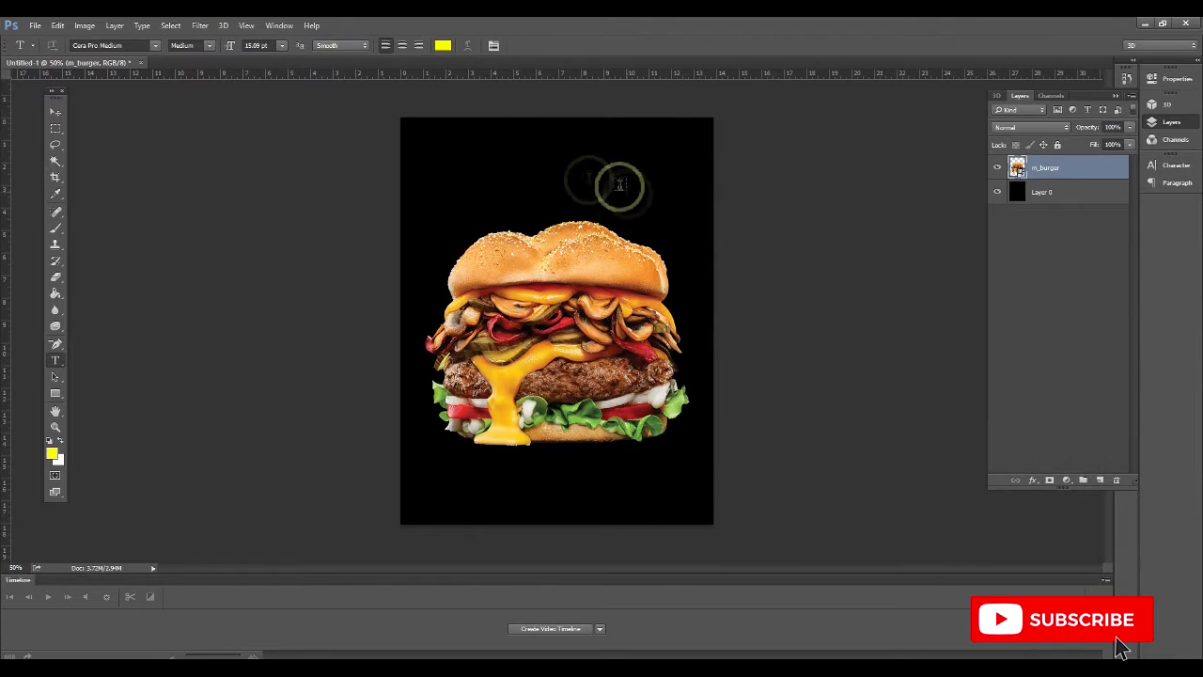
{"action": "left_click", "coordinate": [552, 180]}
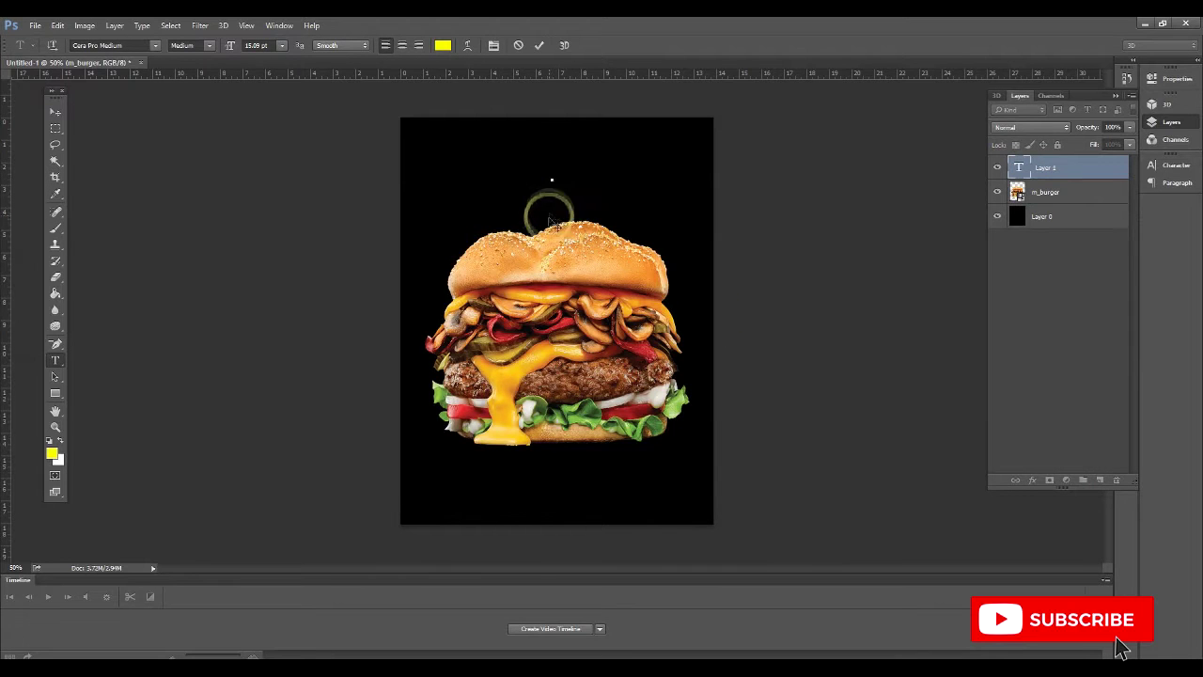
{"action": "left_click", "coordinate": [285, 47]}
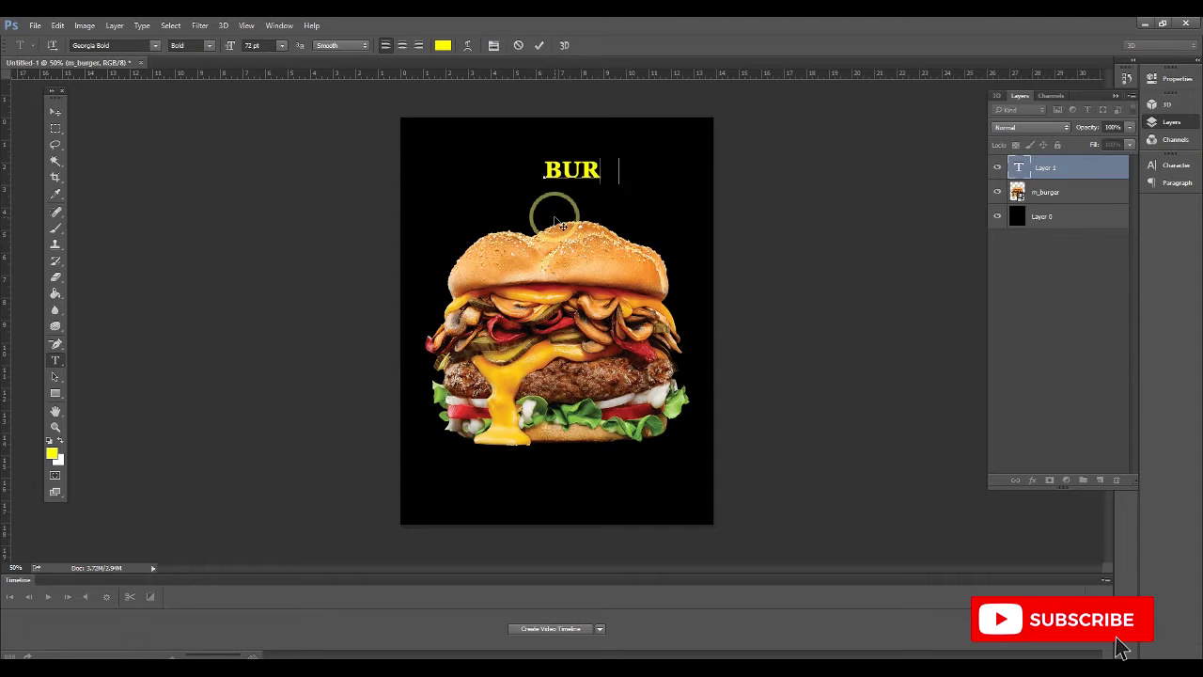
Enlarge the BURGER text to about 109.5 pt and reposition it above the burger
{"action": "left_click", "coordinate": [53, 112]}
{"action": "left_click_drag", "start_coordinate": [616, 171], "coordinate": [644, 209]}
{"action": "key", "text": "ctrl+t"}
{"action": "key", "text": "Return"}
Scale the m_burger image down to about 62.8%, keeping it centred on the canvas
{"action": "left_click", "coordinate": [1124, 195]}
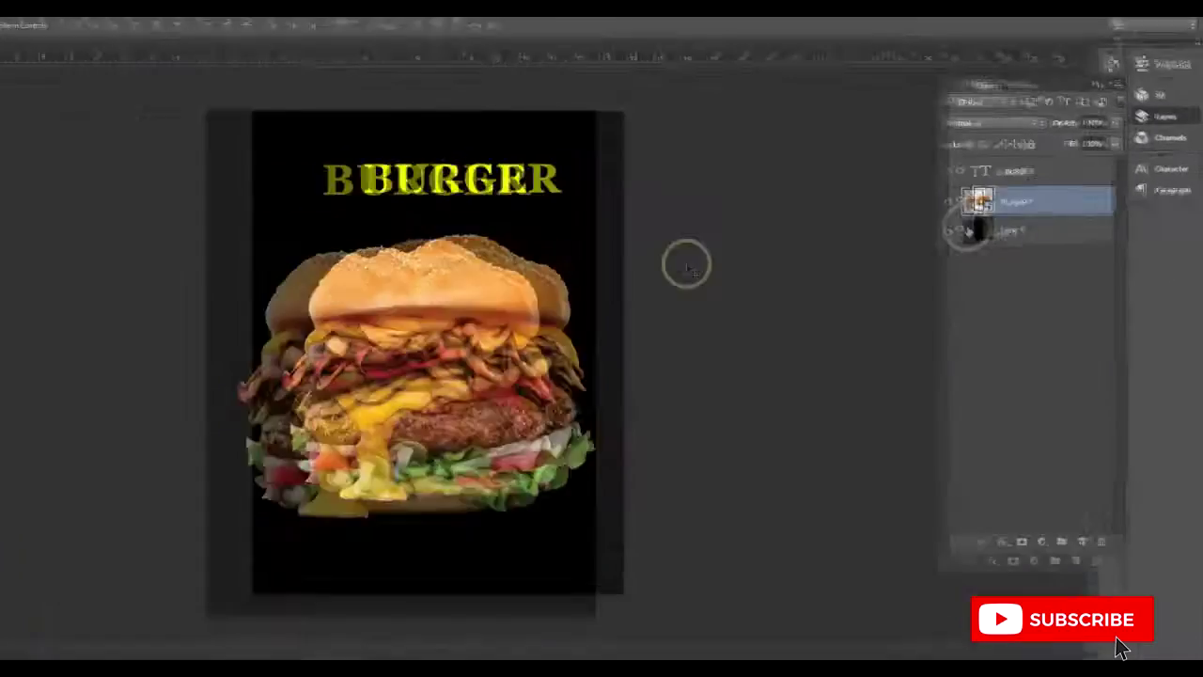
{"action": "key", "text": "ctrl+t"}
{"action": "left_click_drag", "start_coordinate": [703, 223], "coordinate": [664, 239]}
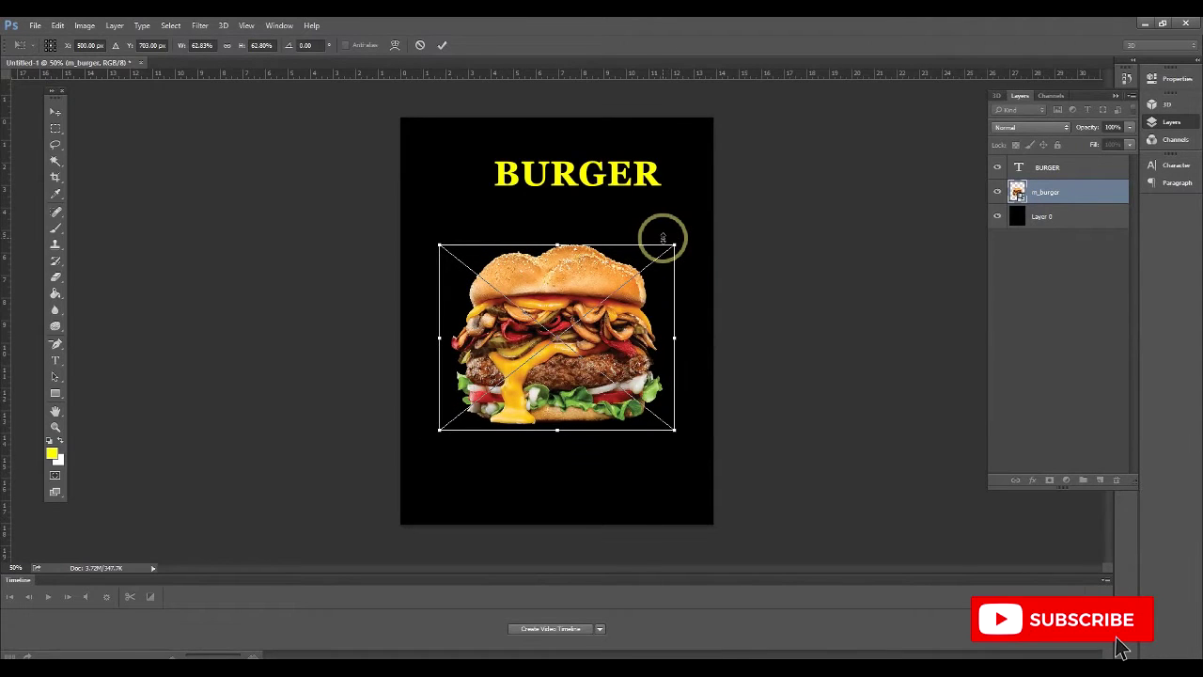
{"action": "key", "text": "Return"}
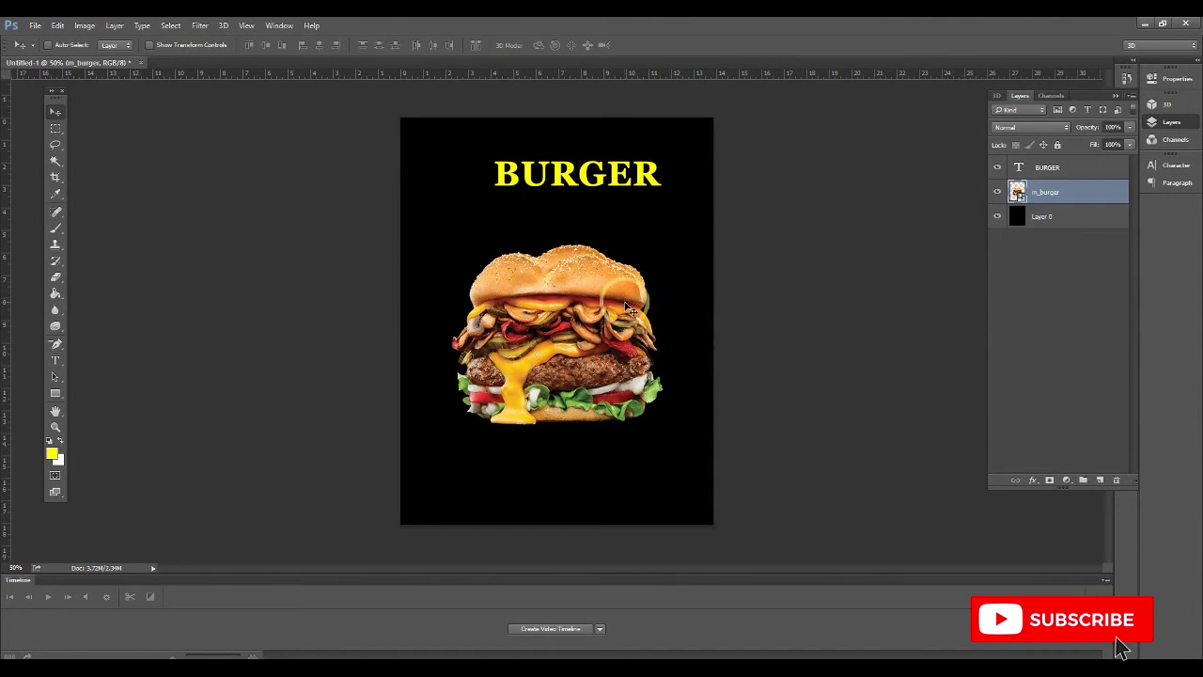
Move the BURGER text down and centre it horizontally above the burger
{"action": "left_click", "coordinate": [1081, 167]}
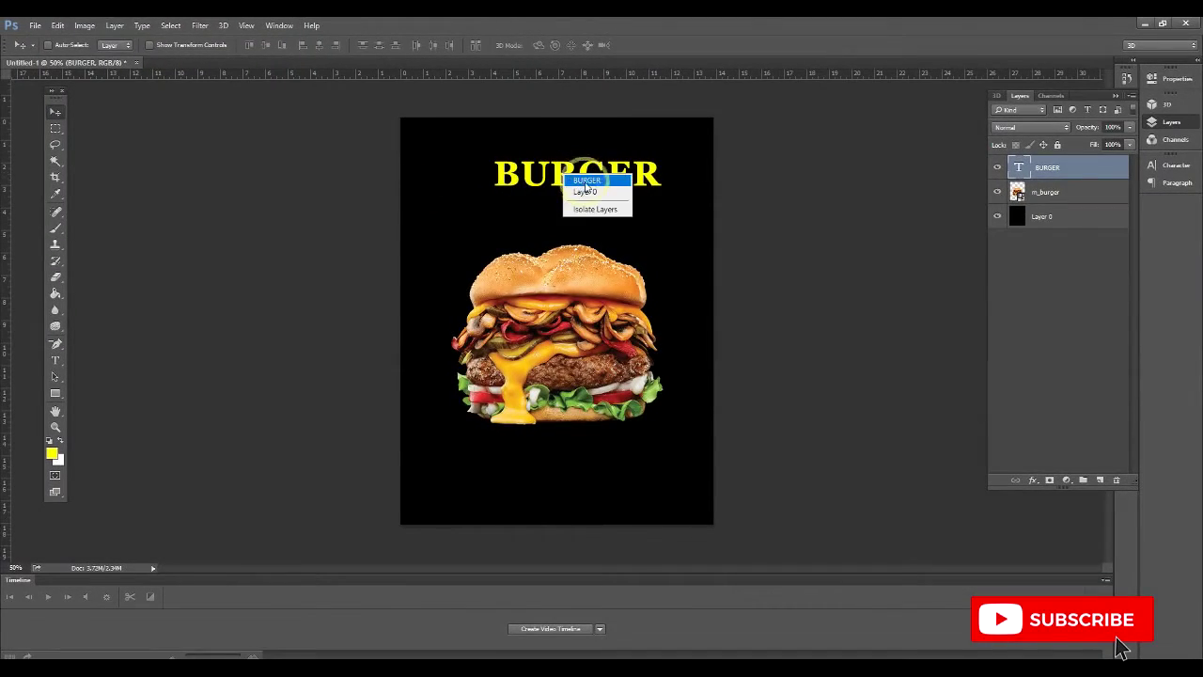
{"action": "left_click", "coordinate": [586, 181]}
{"action": "left_click_drag", "start_coordinate": [585, 180], "coordinate": [545, 193]}
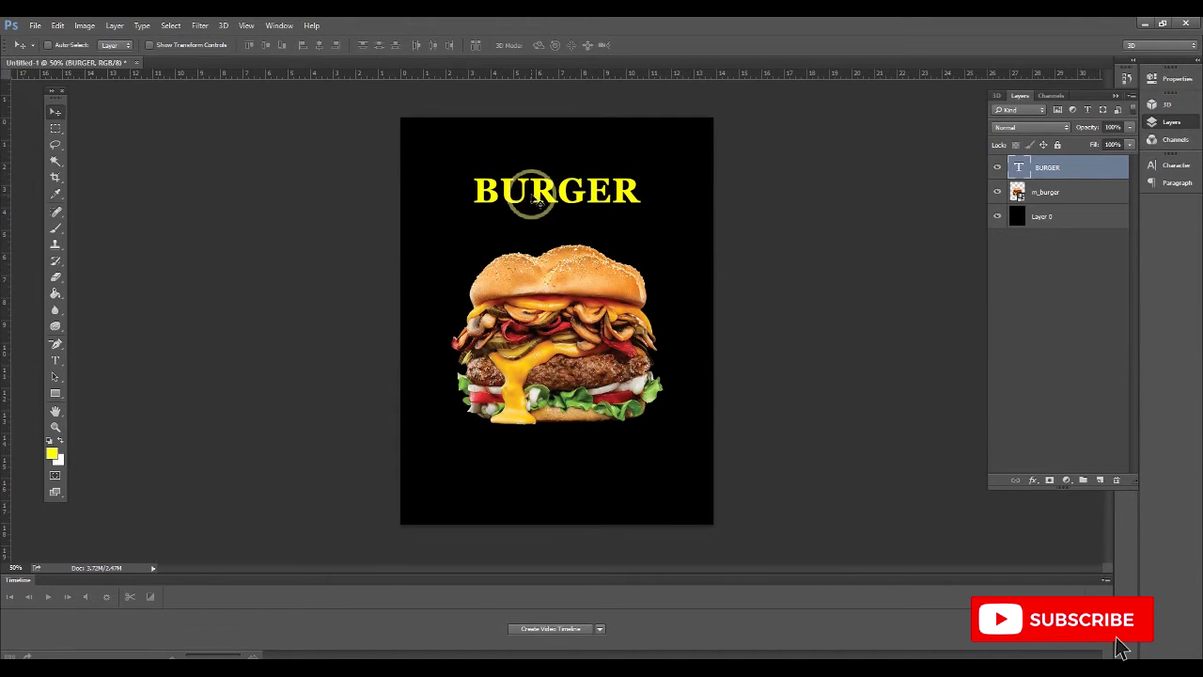
Change the BURGER text's font to a bold slanted display typeface with inline strokes
{"action": "key", "text": "t"}
{"action": "left_click", "coordinate": [109, 45]}
{"action": "left_click_drag", "start_coordinate": [328, 202], "coordinate": [325, 148]}
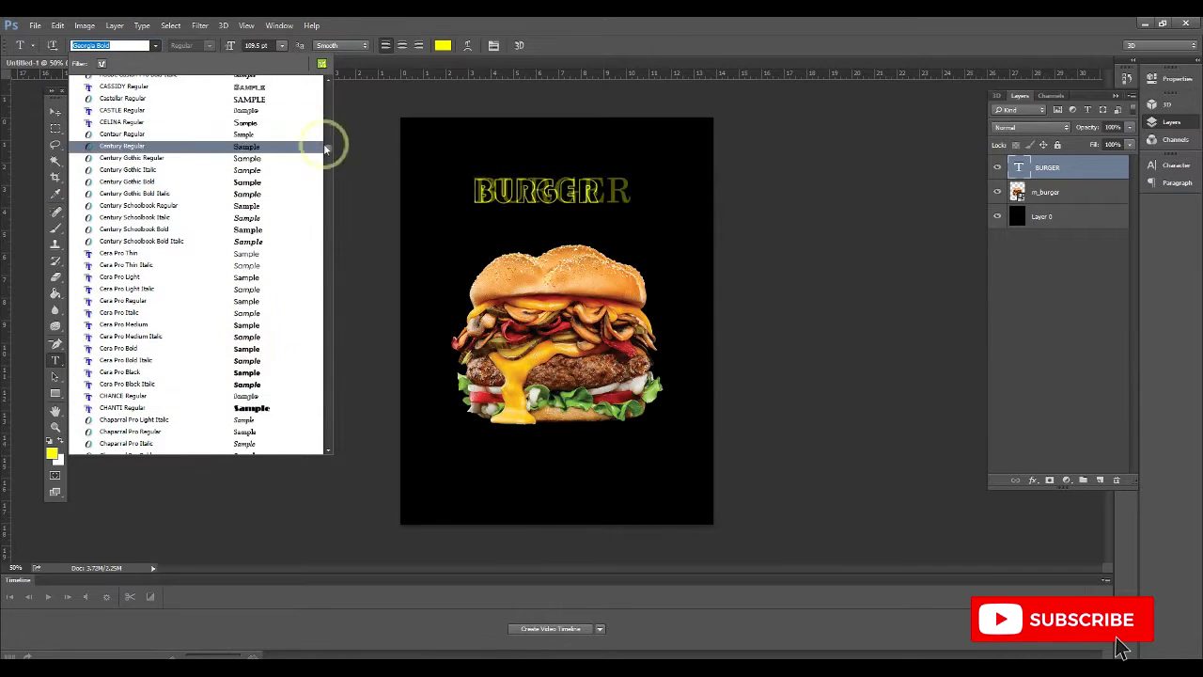
{"action": "scroll", "coordinate": [292, 160], "scroll_direction": "up", "scroll_amount": 10}
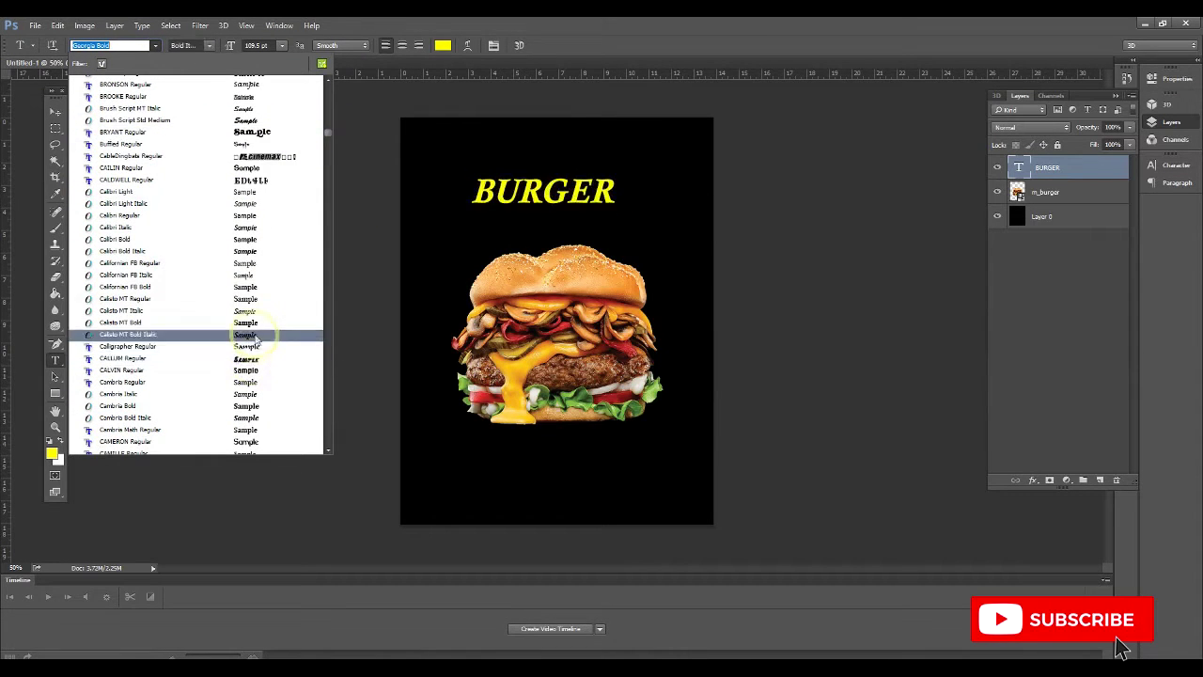
{"action": "left_click", "coordinate": [265, 134]}
Scale the BURGER text up proportionally to about 7.79 in wide with Free Transform
{"action": "left_click", "coordinate": [55, 111]}
{"action": "left_click_drag", "start_coordinate": [580, 206], "coordinate": [642, 237]}
{"action": "key", "text": "ctrl+t"}
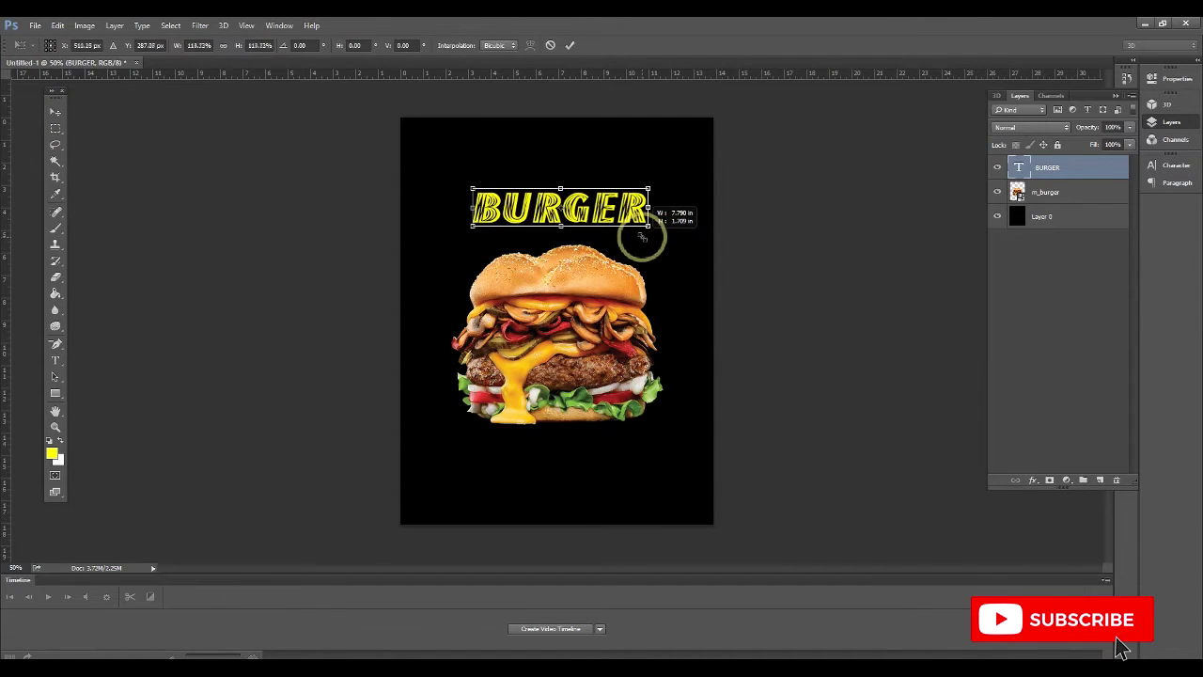
{"action": "key", "text": "Return"}
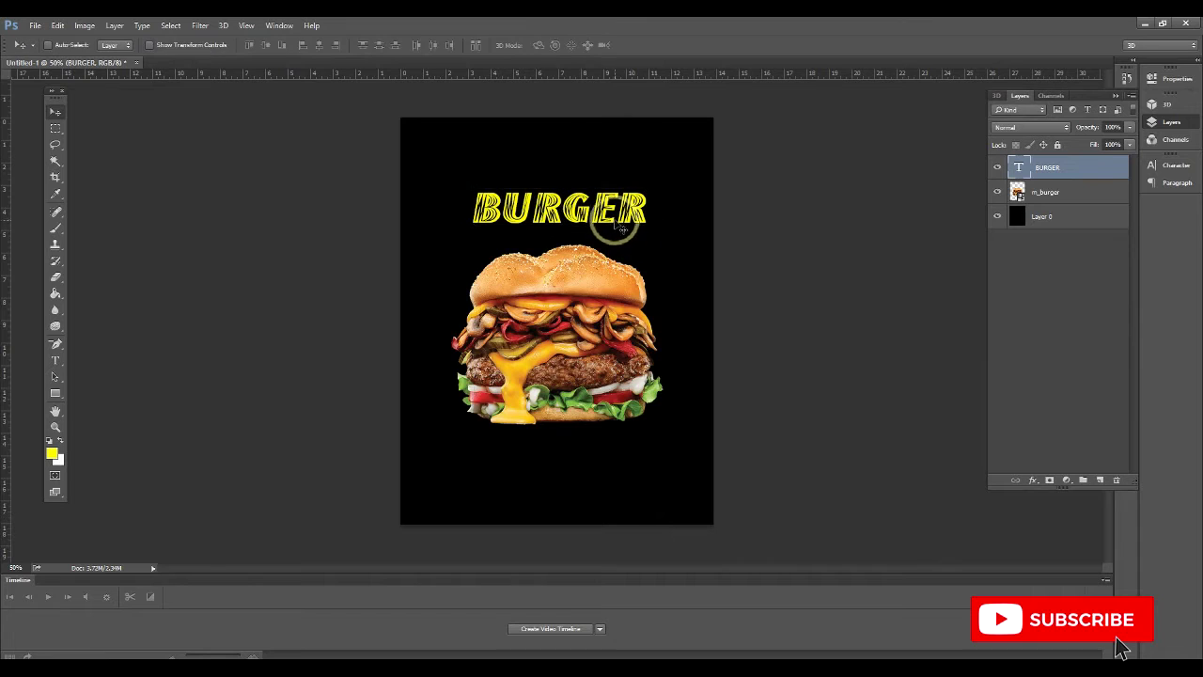
Duplicate the BURGER text layer as BURGER copy within the Untitled-1 document
{"action": "right_click", "coordinate": [1099, 178]}
{"action": "left_click", "coordinate": [1097, 171]}
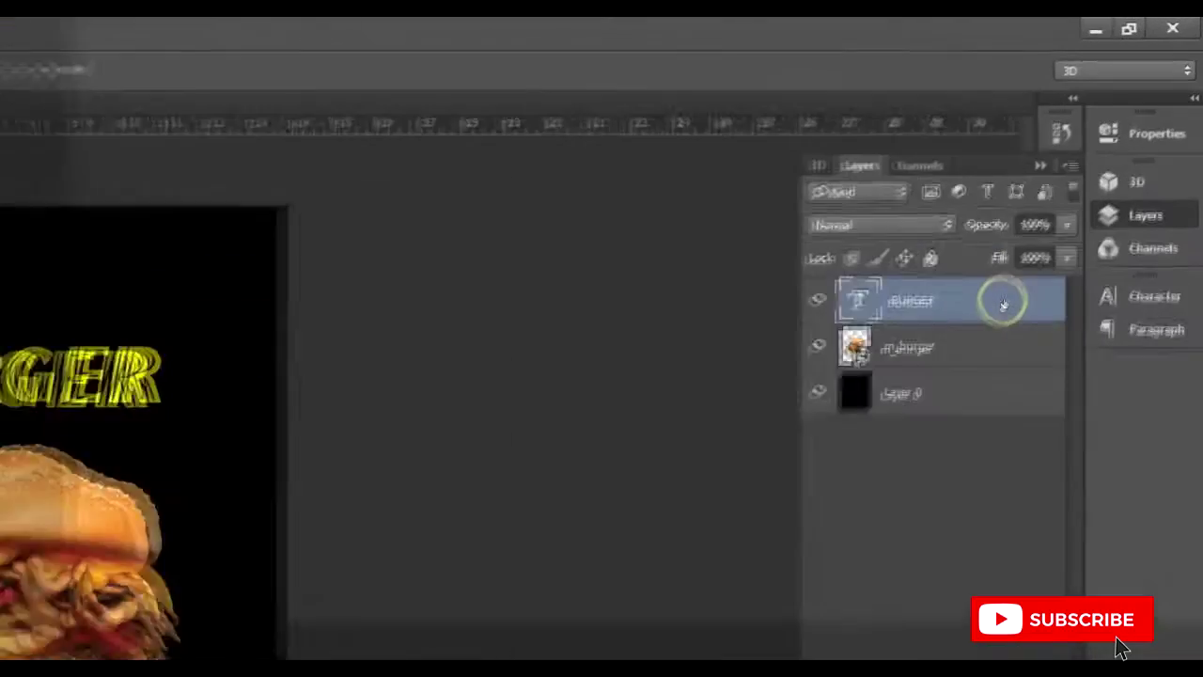
{"action": "right_click", "coordinate": [1097, 171]}
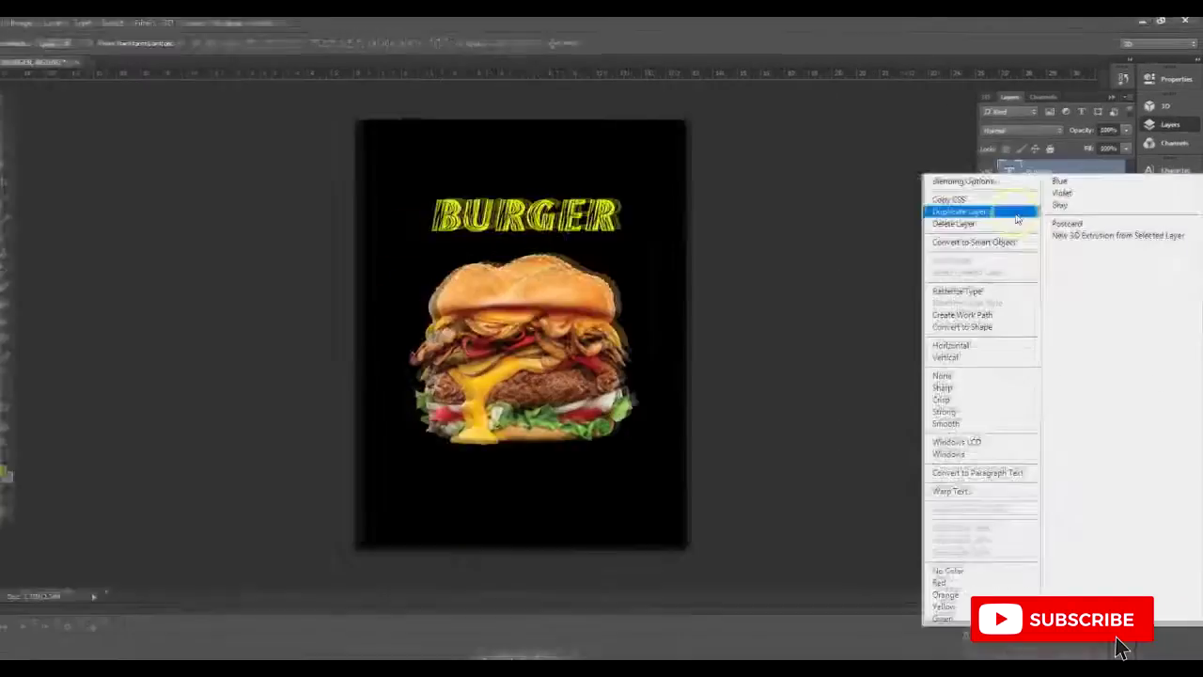
{"action": "left_click", "coordinate": [846, 340]}
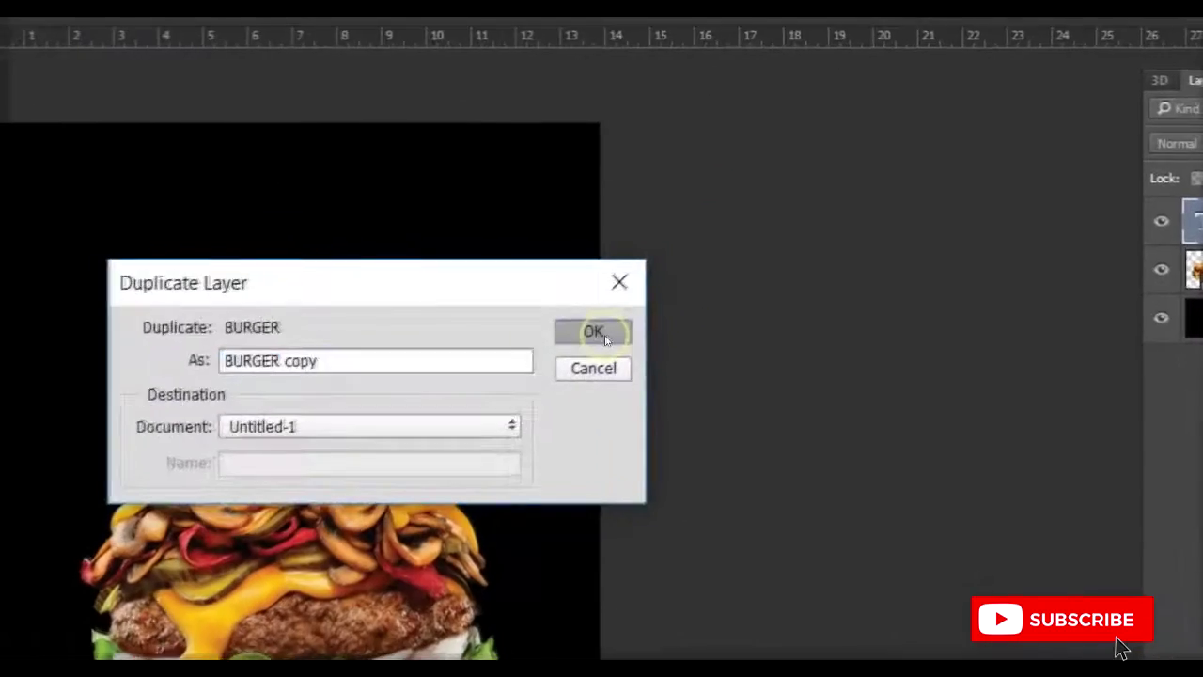
Place the duplicated BURGER text above the original and change its wording to BEEF
{"action": "left_click", "coordinate": [711, 222]}
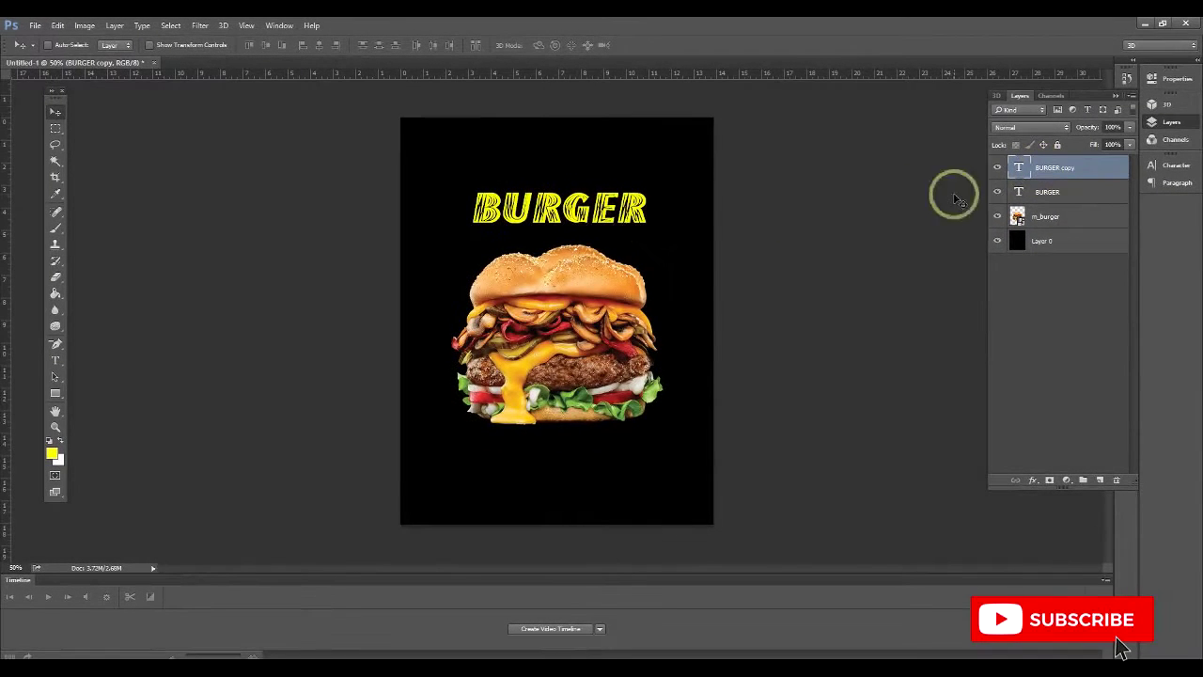
{"action": "left_click_drag", "start_coordinate": [609, 232], "coordinate": [613, 182]}
{"action": "key", "text": "t"}
{"action": "left_click", "coordinate": [541, 169]}
{"action": "double_click", "coordinate": [541, 170]}
{"action": "type", "text": "BEEF"}
{"action": "left_click", "coordinate": [54, 111]}
{"action": "left_click_drag", "start_coordinate": [532, 160], "coordinate": [545, 158]}
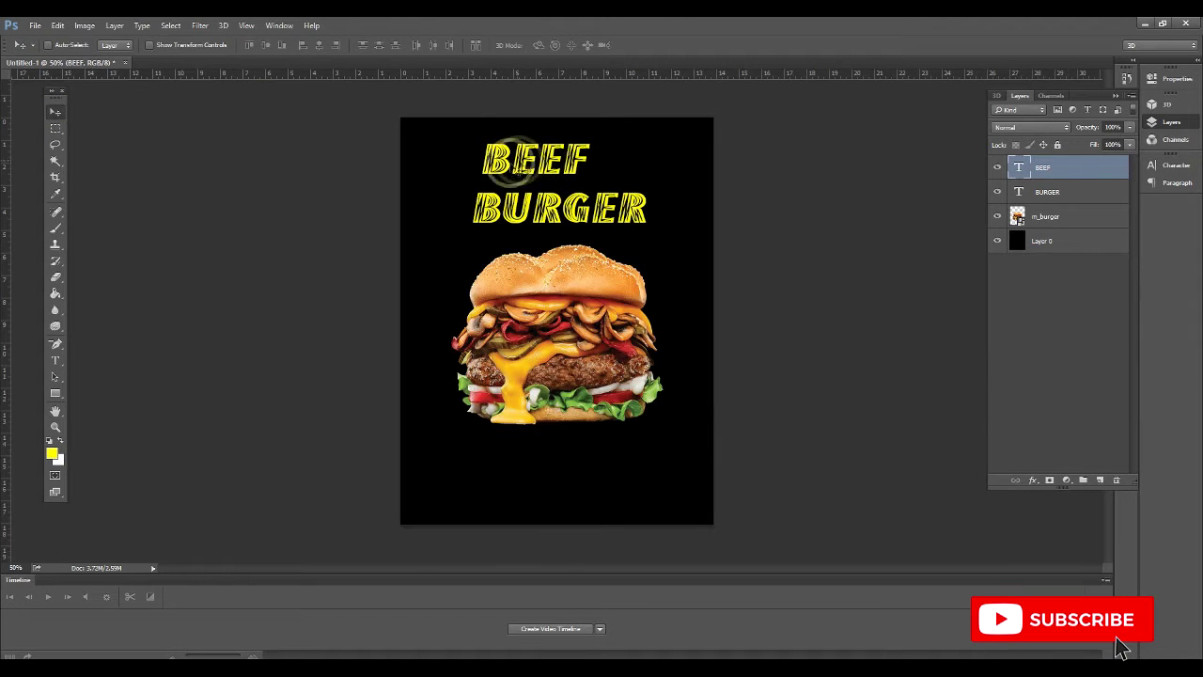
Change the BEEF text's font to Berlin Sans FB Demi Bold
{"action": "key", "text": "t"}
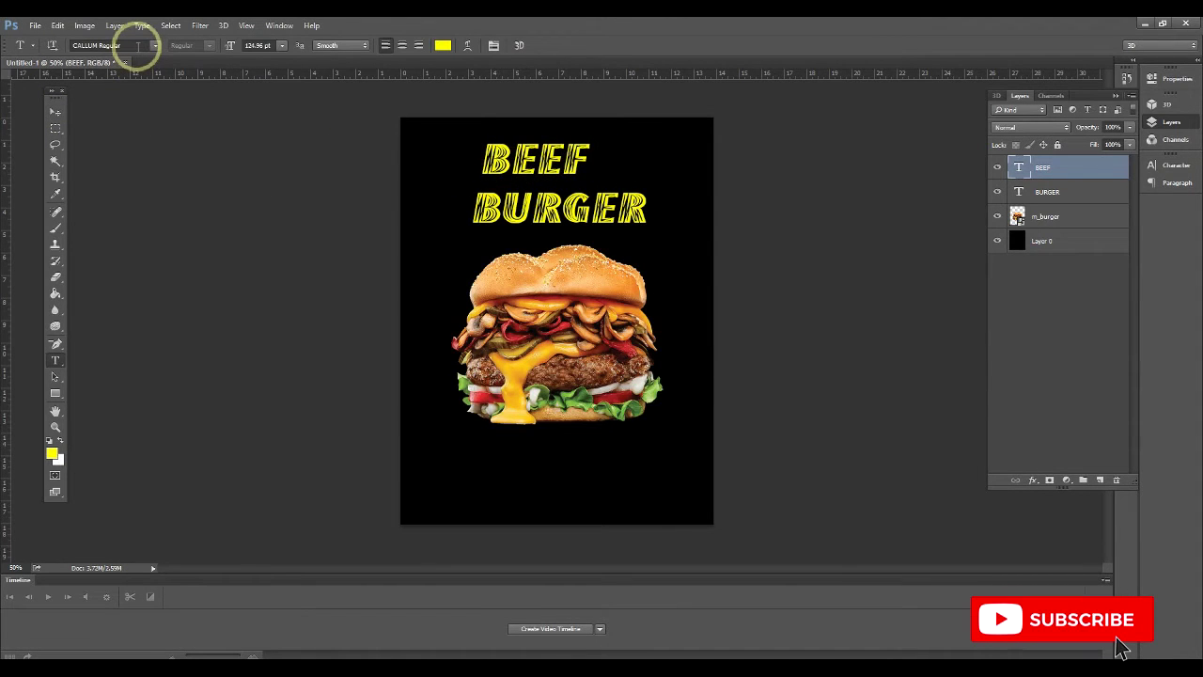
{"action": "left_click", "coordinate": [136, 45]}
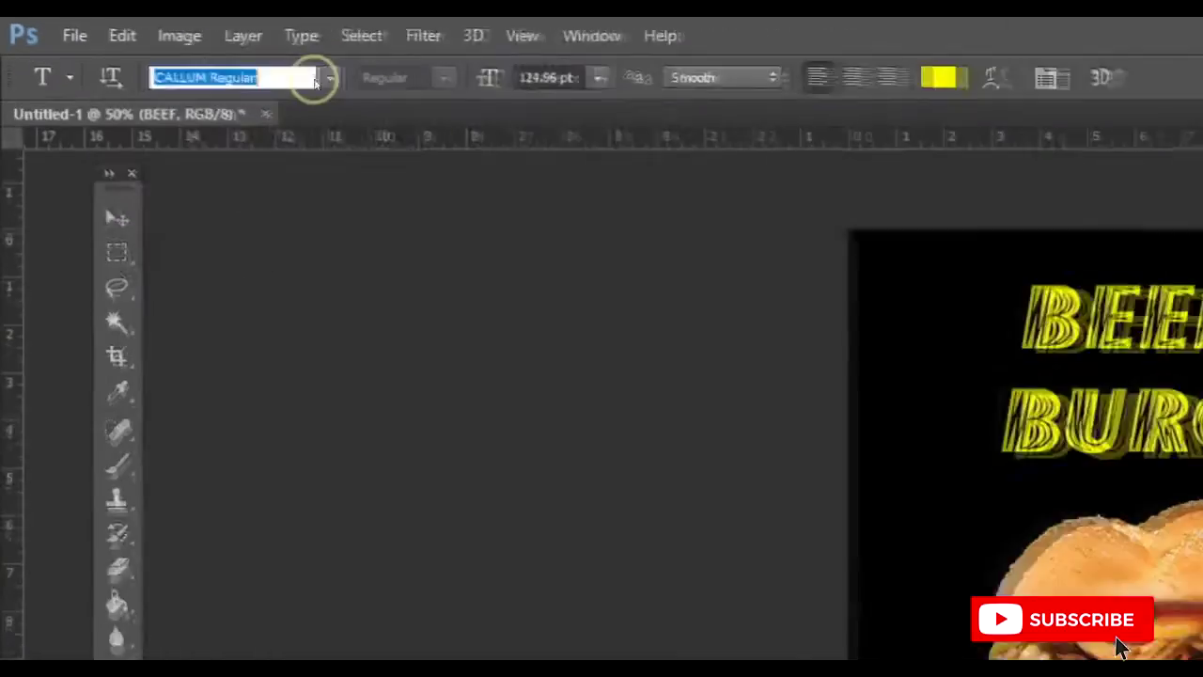
{"action": "left_click", "coordinate": [339, 81]}
{"action": "left_click_drag", "start_coordinate": [614, 244], "coordinate": [607, 228]}
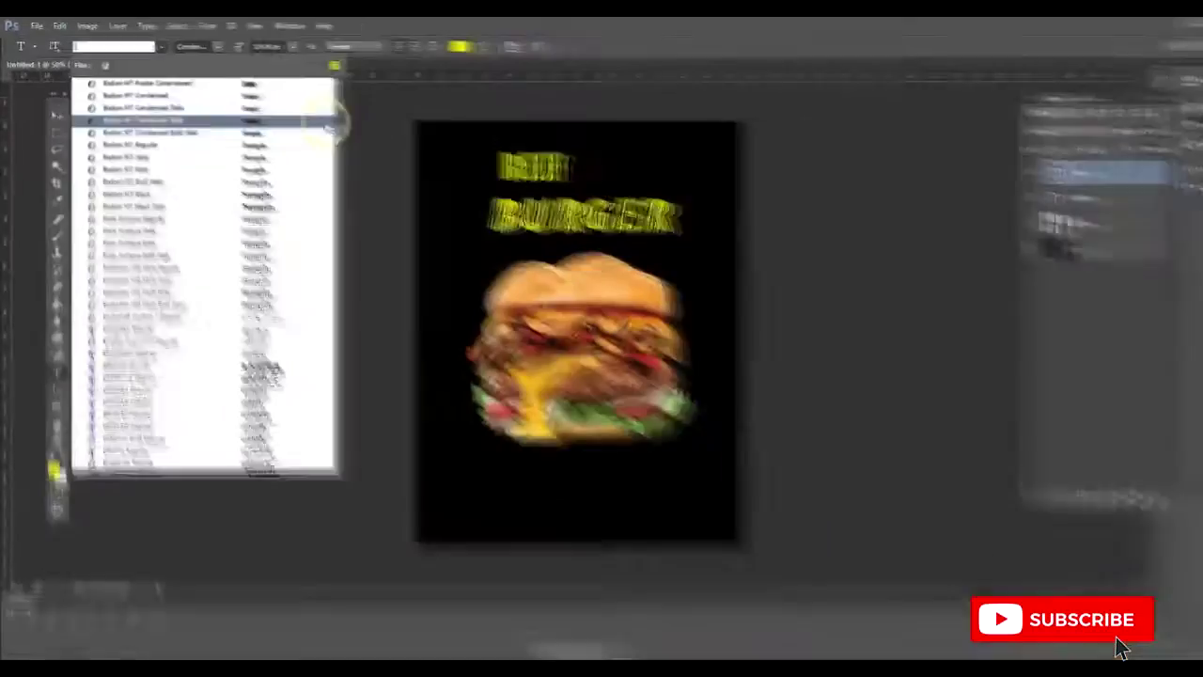
{"action": "scroll", "coordinate": [254, 296], "scroll_direction": "up", "scroll_amount": 10}
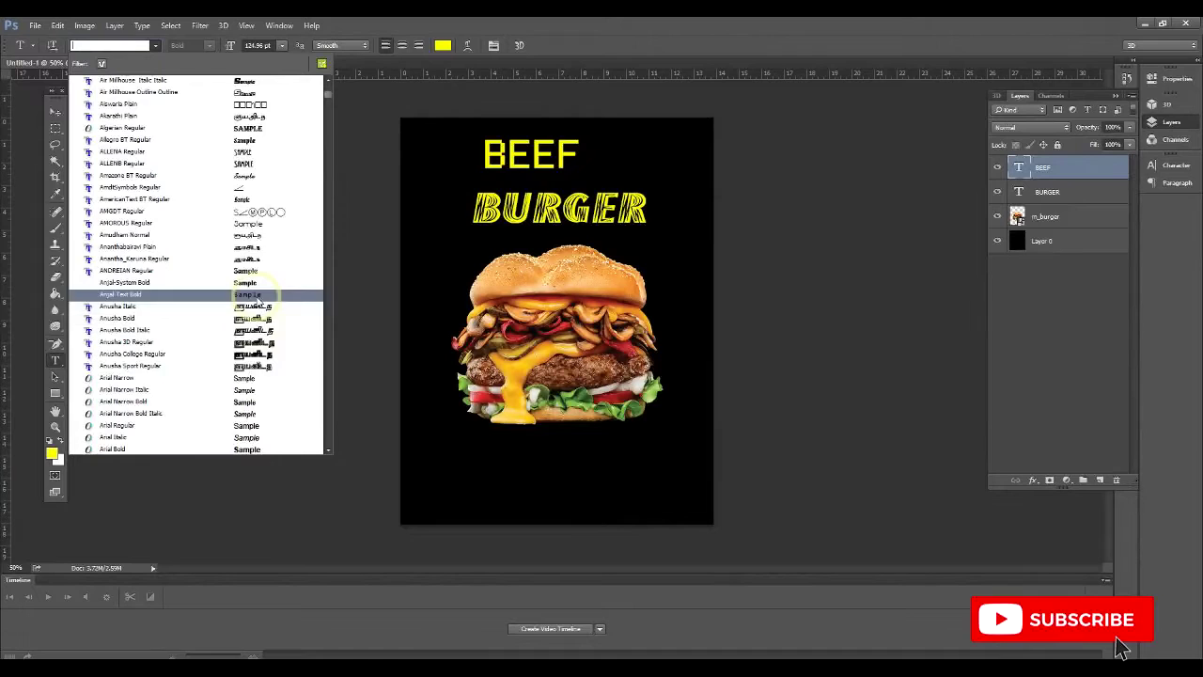
{"action": "scroll", "coordinate": [254, 296], "scroll_direction": "down", "scroll_amount": 15}
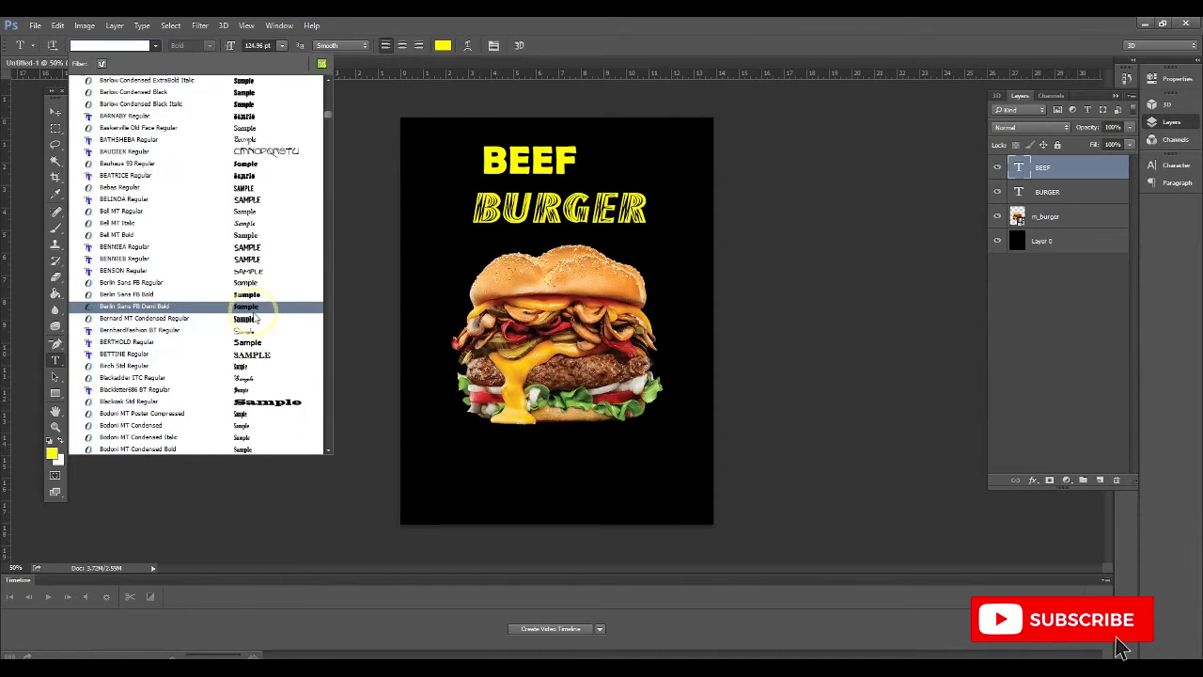
{"action": "left_click", "coordinate": [141, 306]}
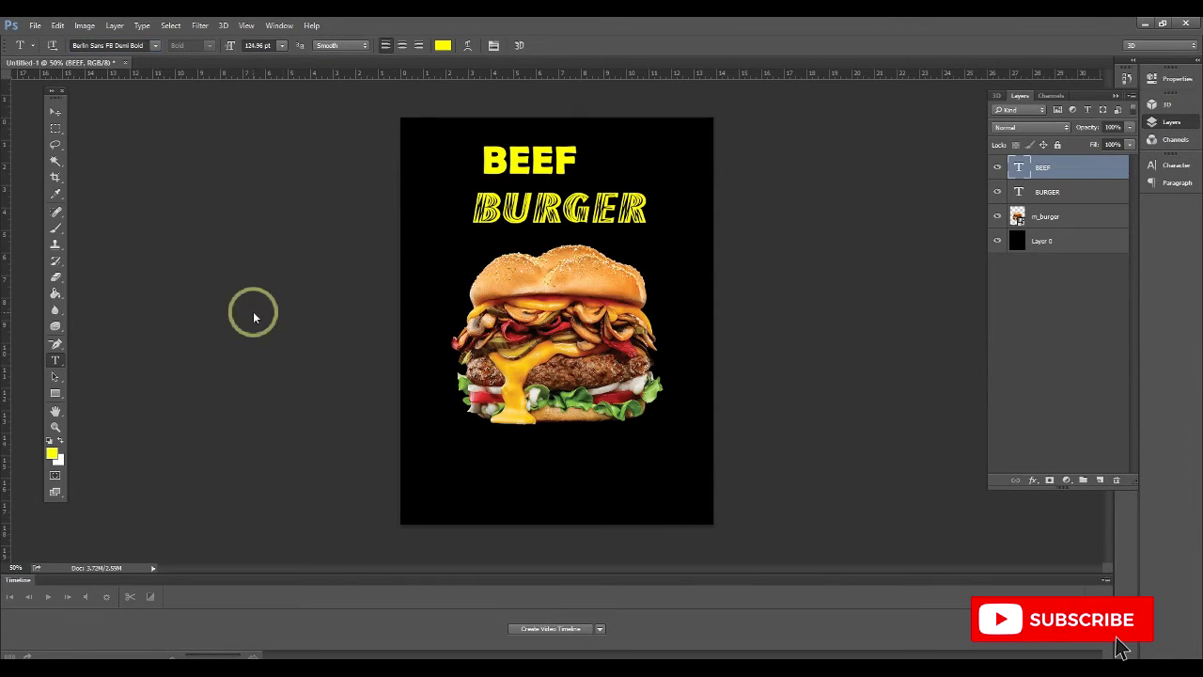
Shift the BEEF text sideways to line up with the left edge of the BURGER text
{"action": "left_click", "coordinate": [50, 114]}
{"action": "left_click_drag", "start_coordinate": [566, 157], "coordinate": [589, 190]}
Try scaling the BEEF text up slightly with Free Transform, and undo the scaling
{"action": "key", "text": "ctrl+t"}
{"action": "key", "text": "Return"}
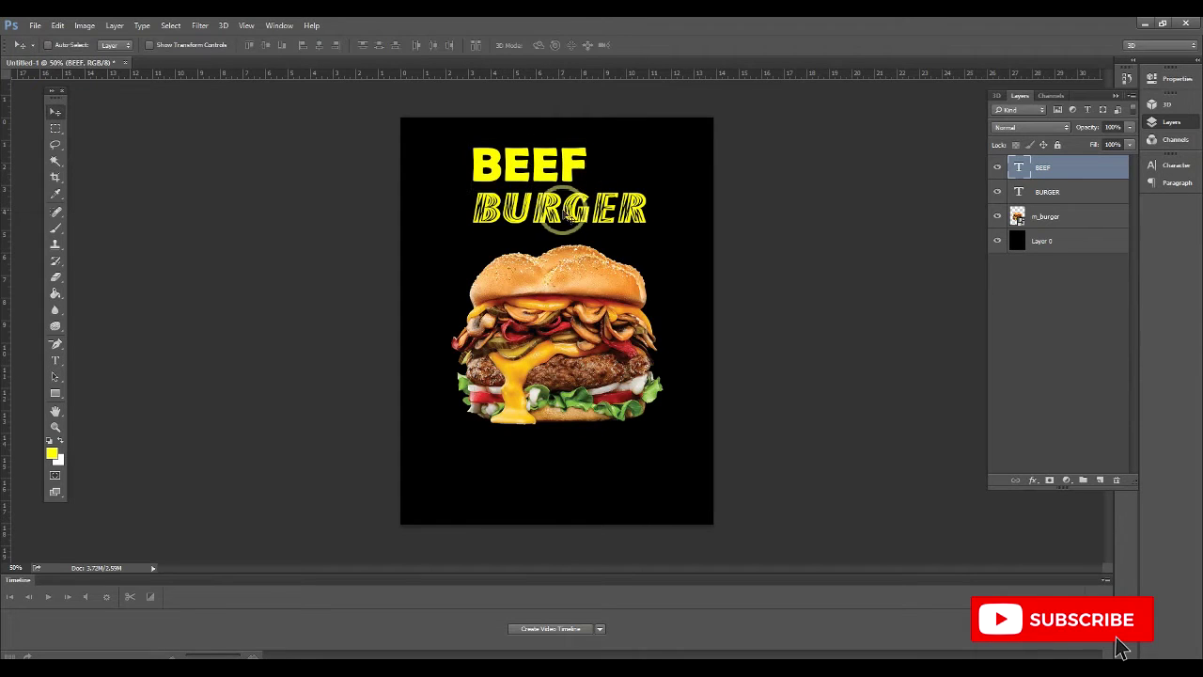
{"action": "key", "text": "ctrl+z"}
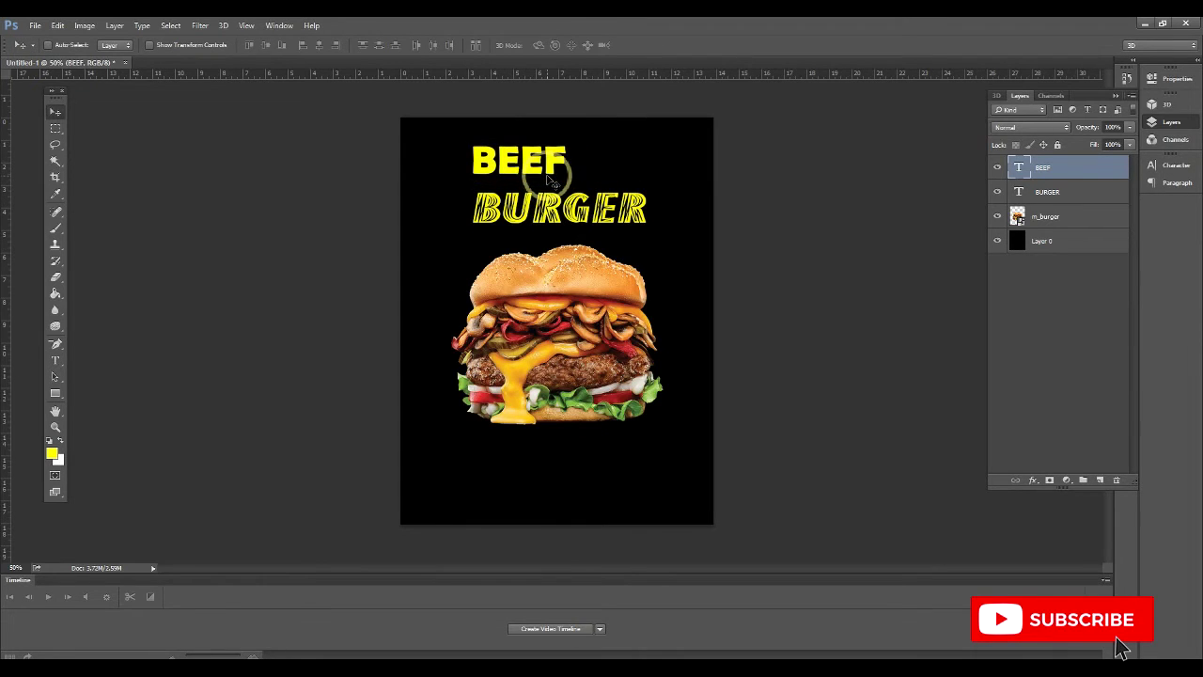
Move the BEEF text down so it sits closer above the BURGER text
{"action": "left_click_drag", "start_coordinate": [554, 214], "coordinate": [554, 222]}
{"action": "left_click_drag", "start_coordinate": [523, 188], "coordinate": [539, 220]}
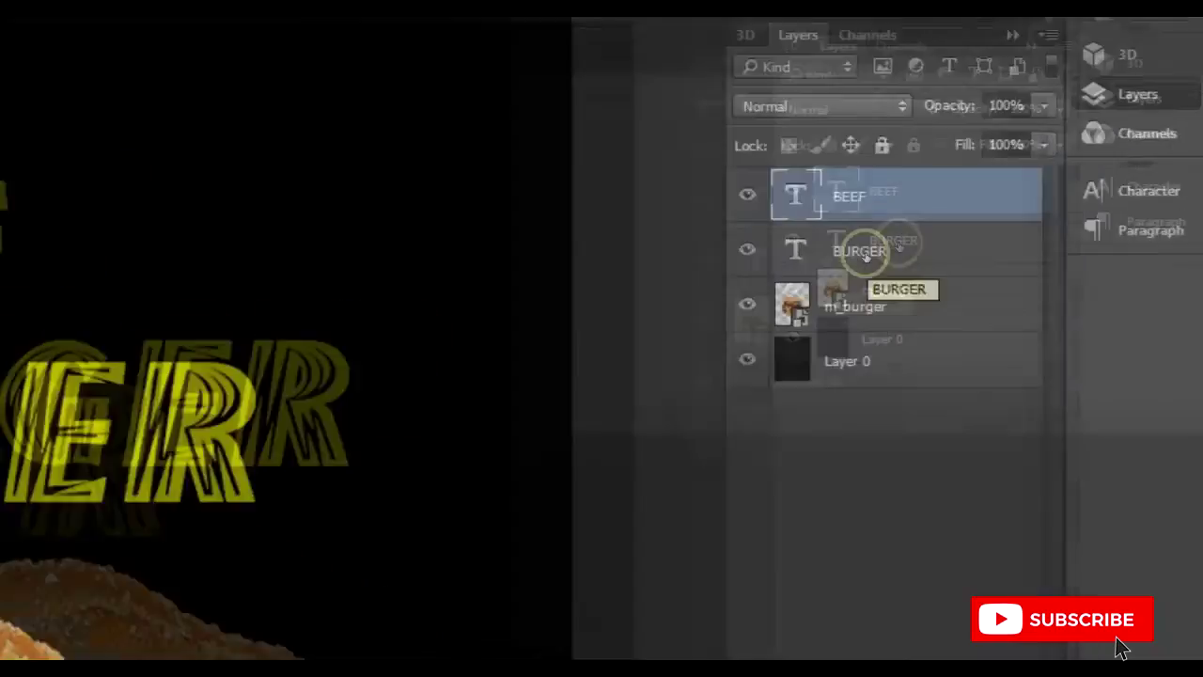
Draw a white-filled rectangle about 401 × 122 px behind the BEEF text, stacked directly above the BURGER layer
{"action": "left_click", "coordinate": [1048, 192]}
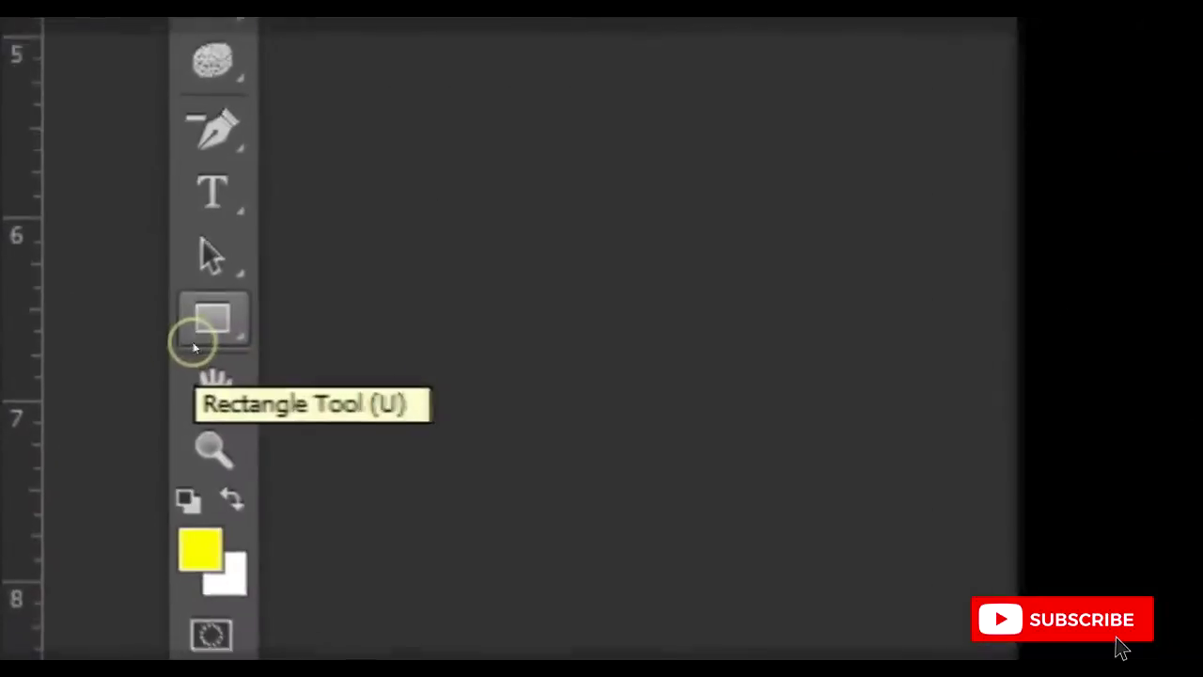
{"action": "left_click", "coordinate": [54, 394]}
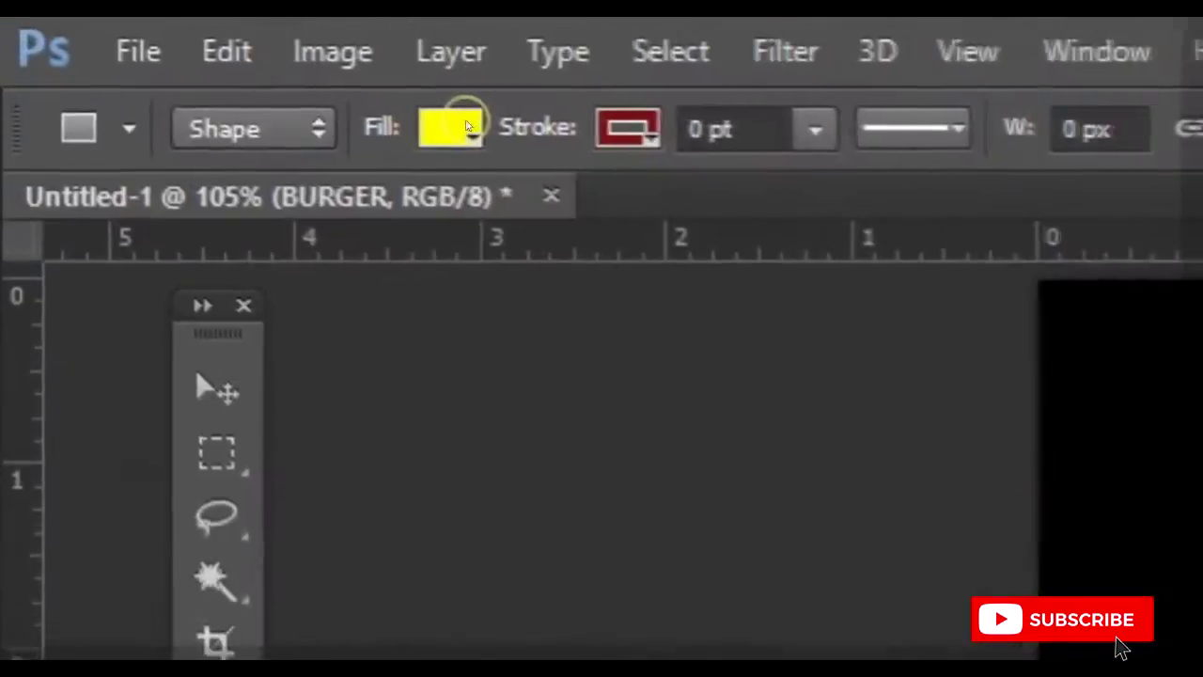
{"action": "left_click", "coordinate": [115, 45]}
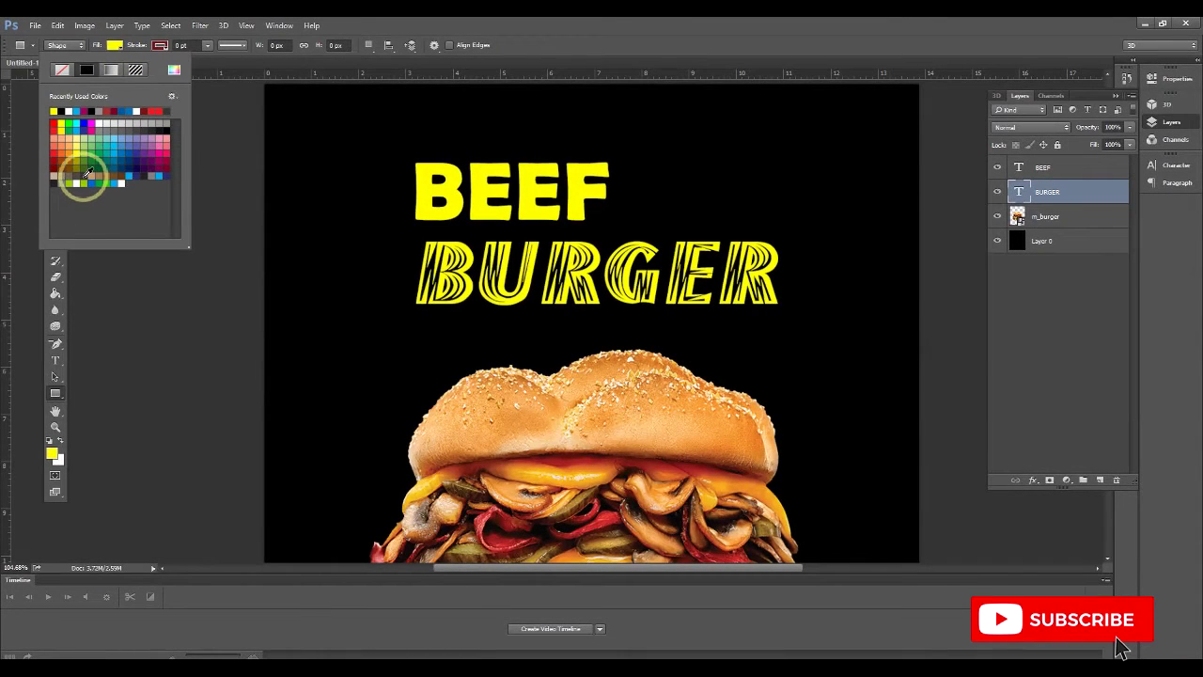
{"action": "left_click", "coordinate": [456, 63]}
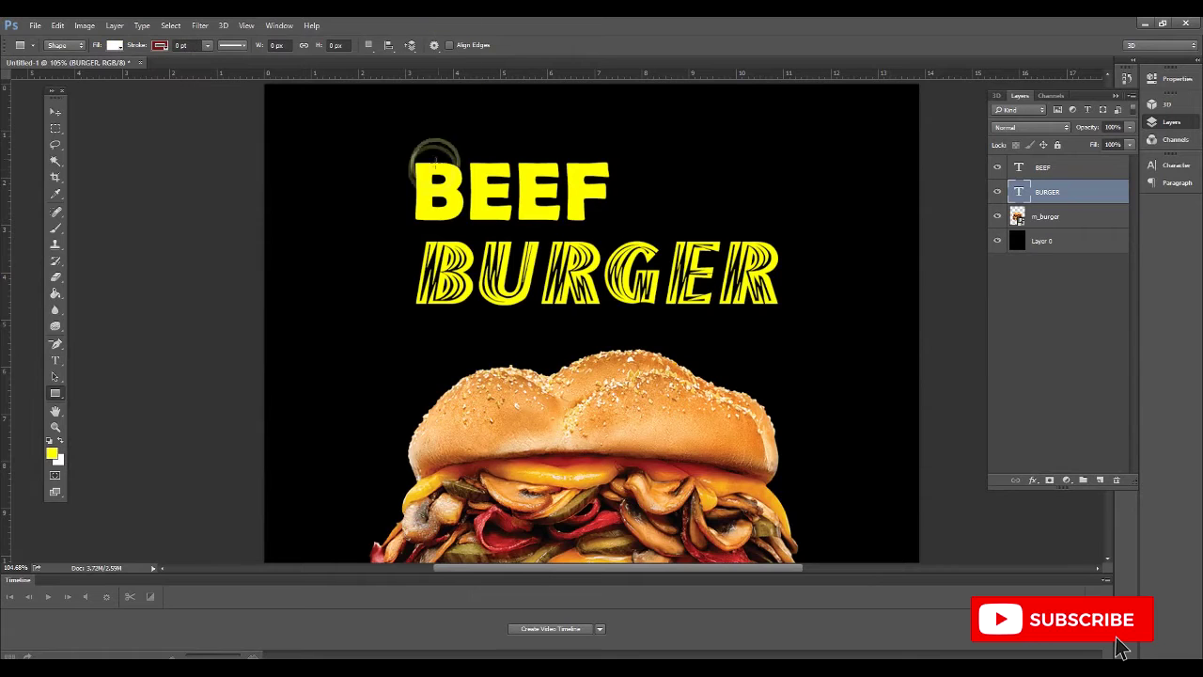
{"action": "left_click_drag", "start_coordinate": [406, 154], "coordinate": [670, 234]}
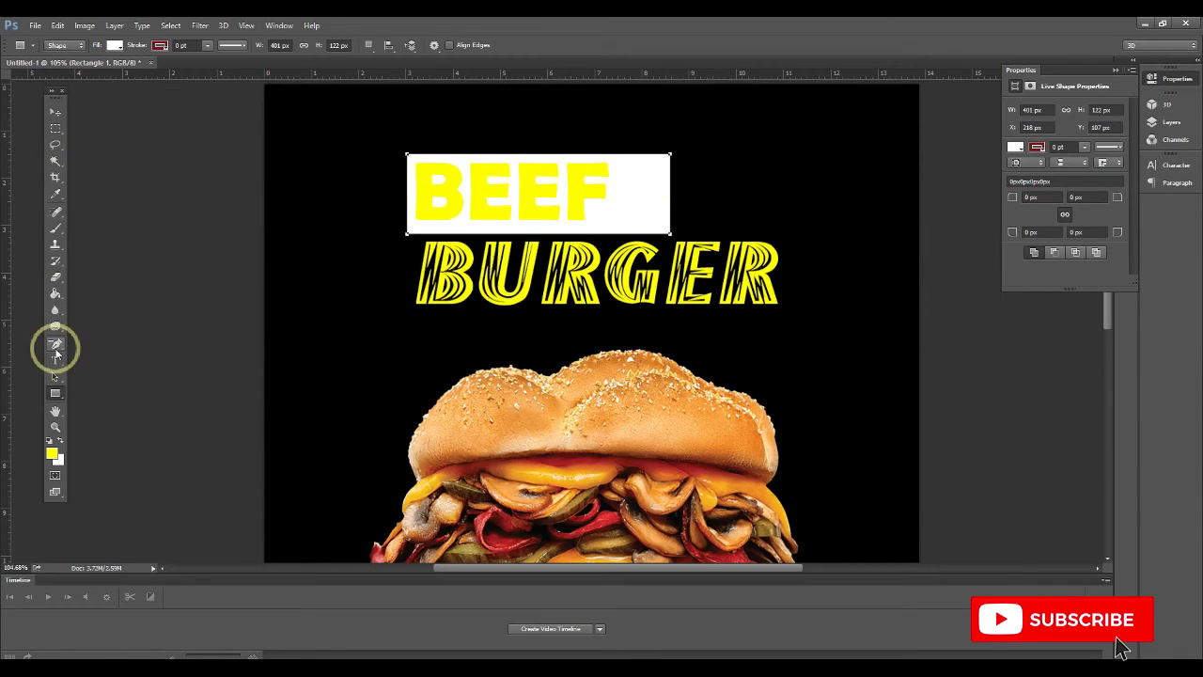
Distort the white rectangle by moving its lower-right corner inward, slanting the right edge by about 30°
{"action": "right_click", "coordinate": [620, 180]}
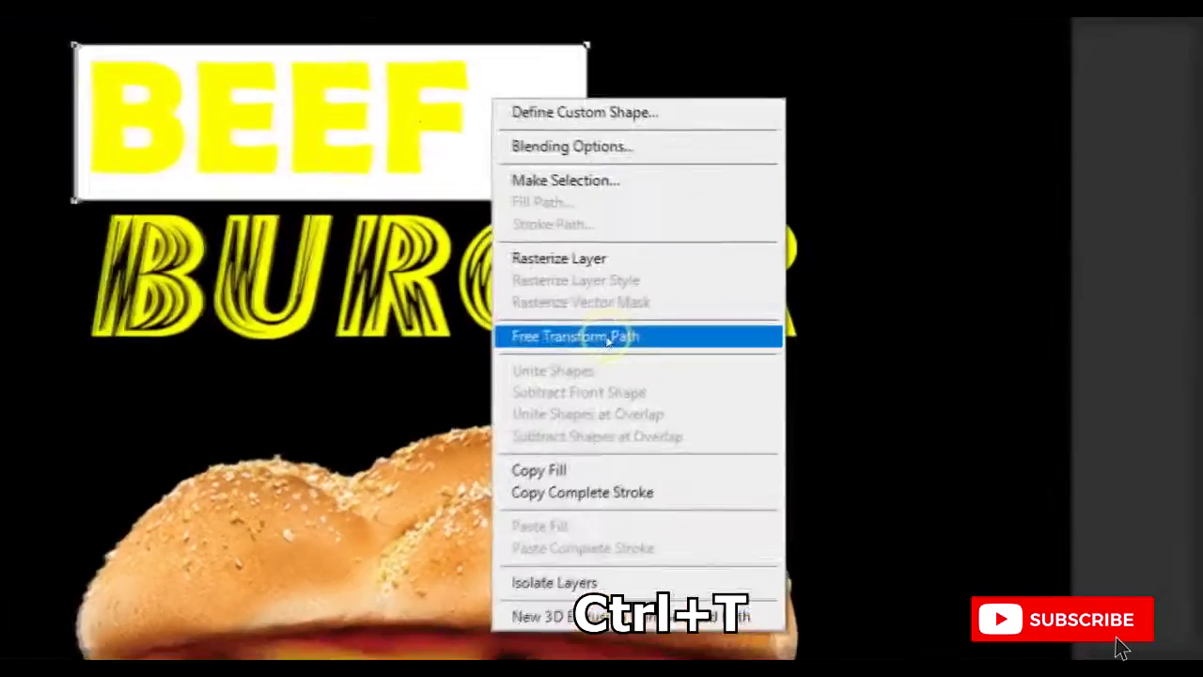
{"action": "left_click", "coordinate": [683, 304]}
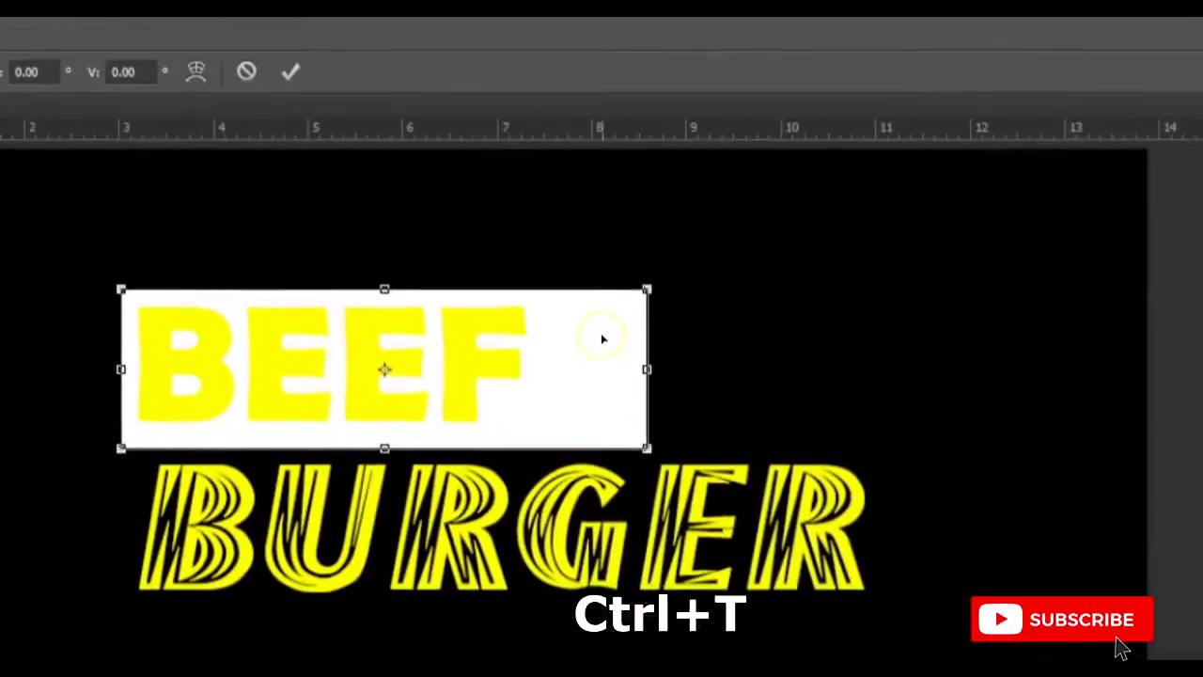
{"action": "right_click", "coordinate": [647, 179]}
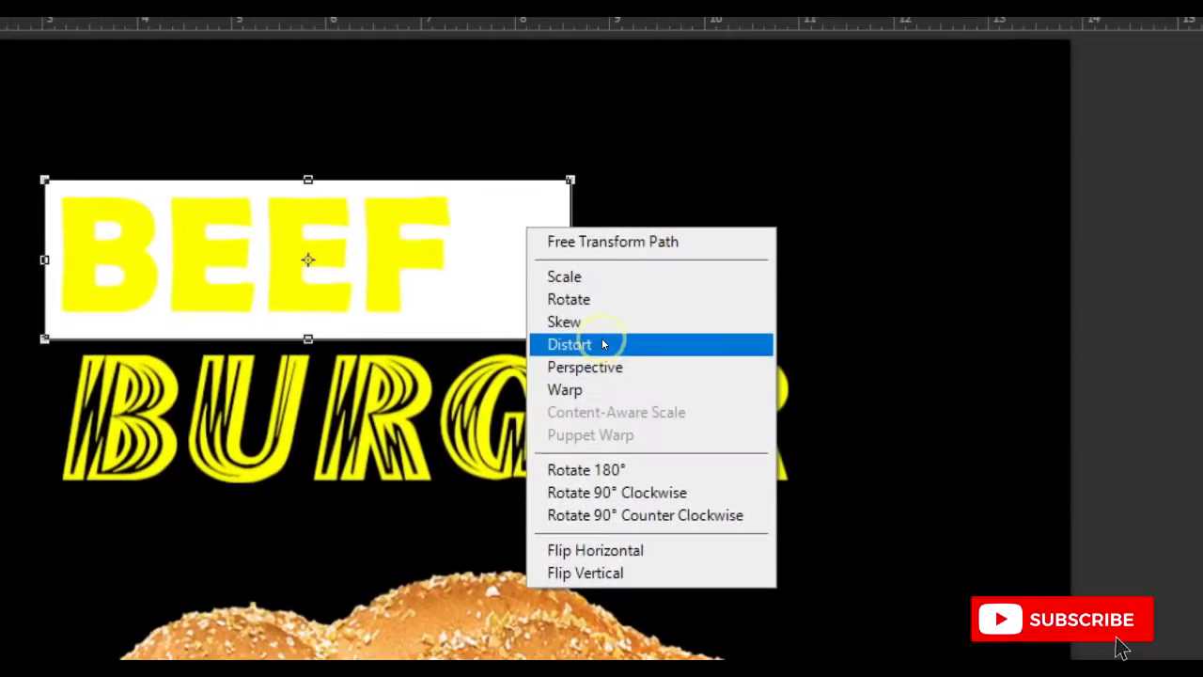
{"action": "left_click", "coordinate": [604, 342]}
{"action": "left_click_drag", "start_coordinate": [550, 335], "coordinate": [514, 337]}
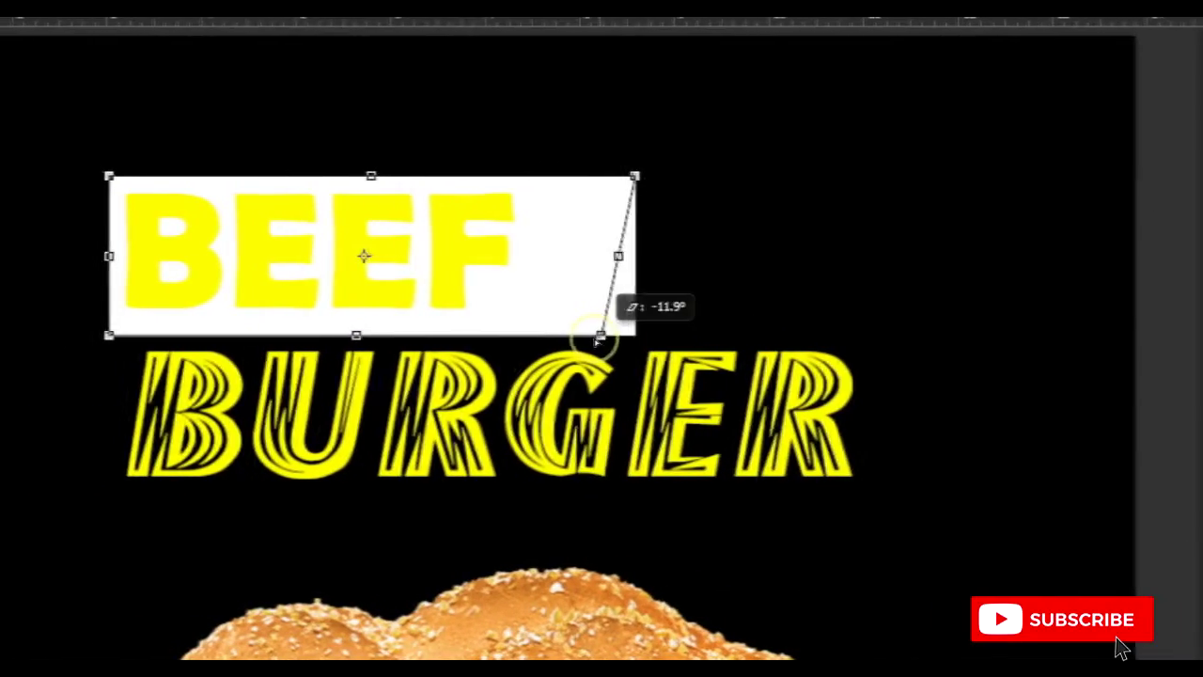
{"action": "left_click_drag", "start_coordinate": [596, 340], "coordinate": [540, 339]}
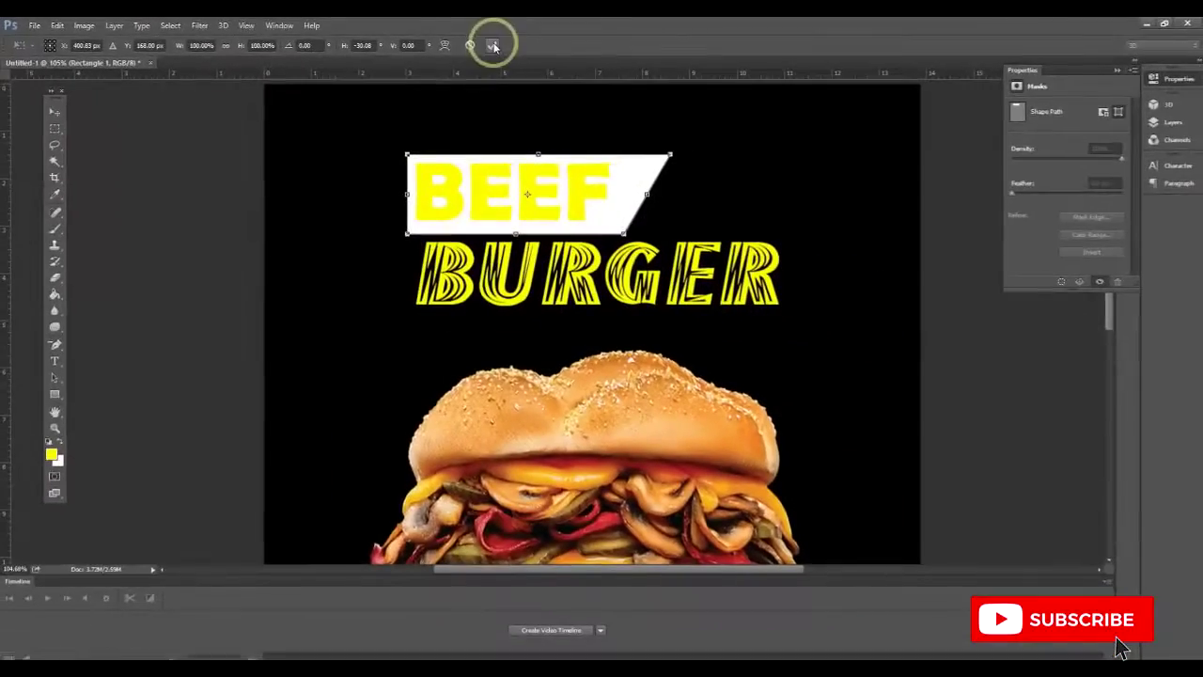
{"action": "left_click", "coordinate": [493, 44]}
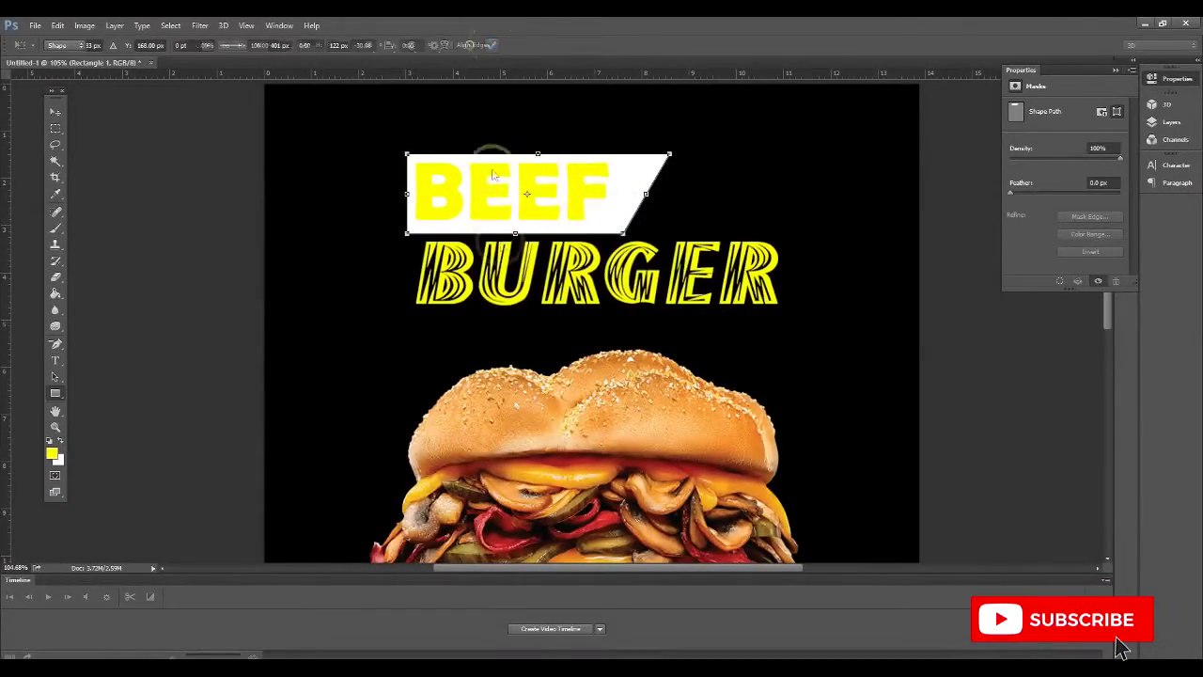
{"action": "left_click", "coordinate": [555, 261]}
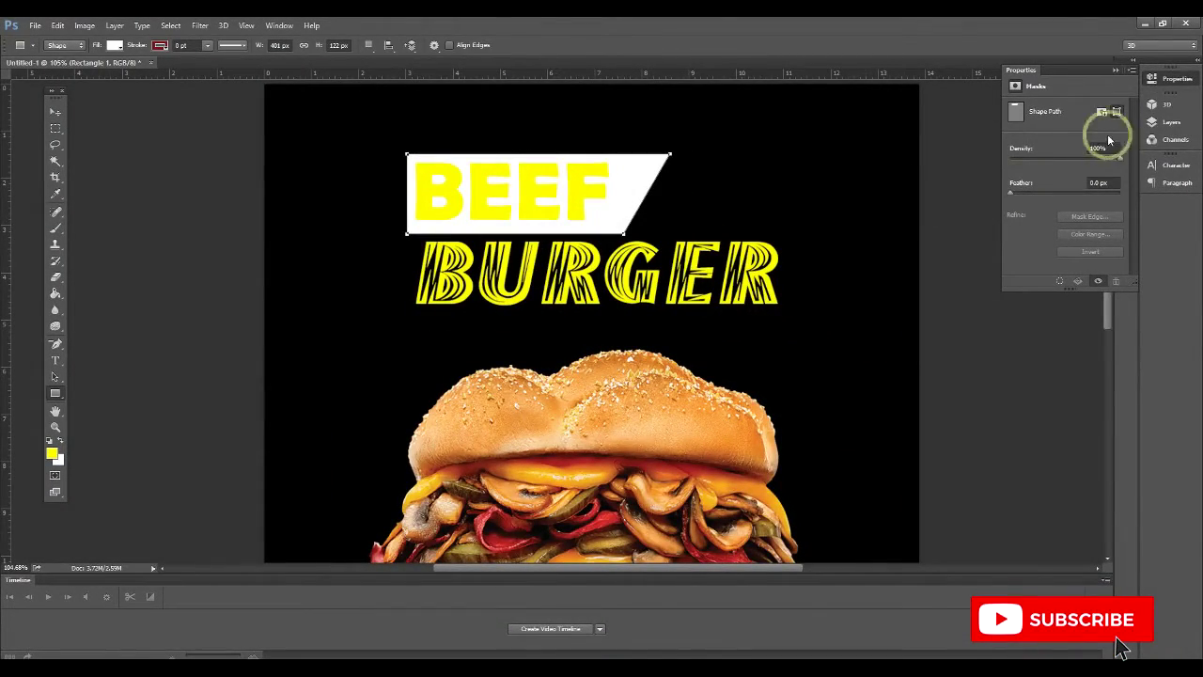
Set the BEEF text's colour to black (000000) and nudge the text inward within the white shape
{"action": "left_click", "coordinate": [1165, 123]}
{"action": "left_click", "coordinate": [1056, 175]}
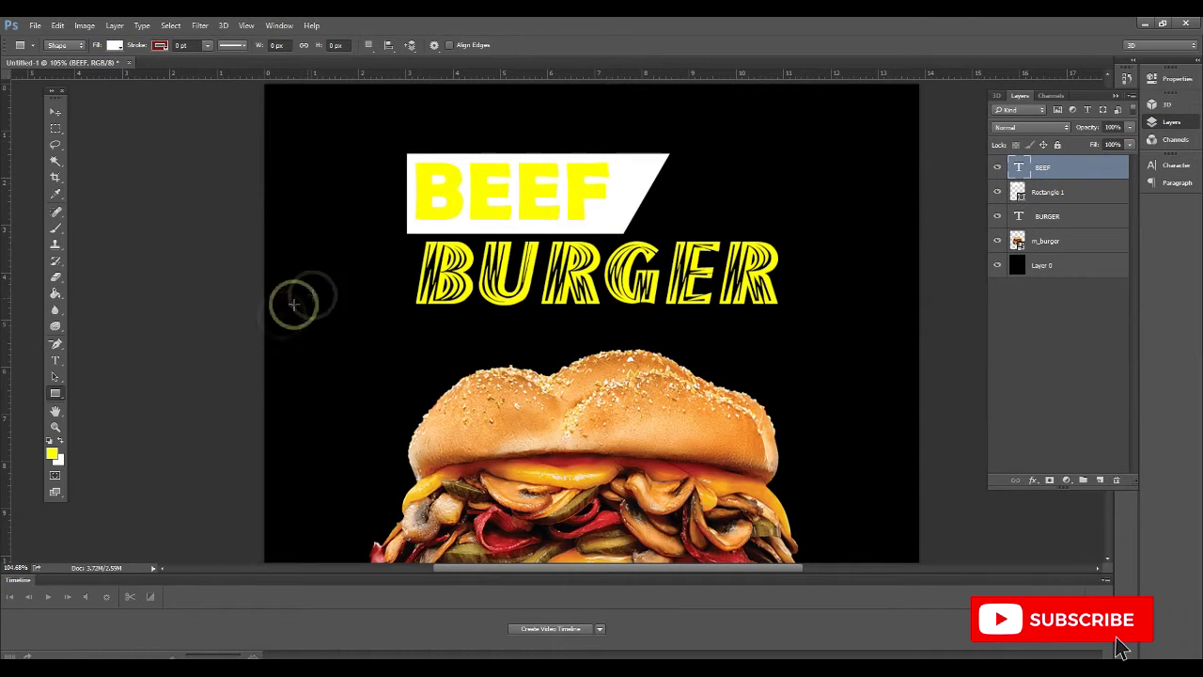
{"action": "left_click", "coordinate": [57, 361]}
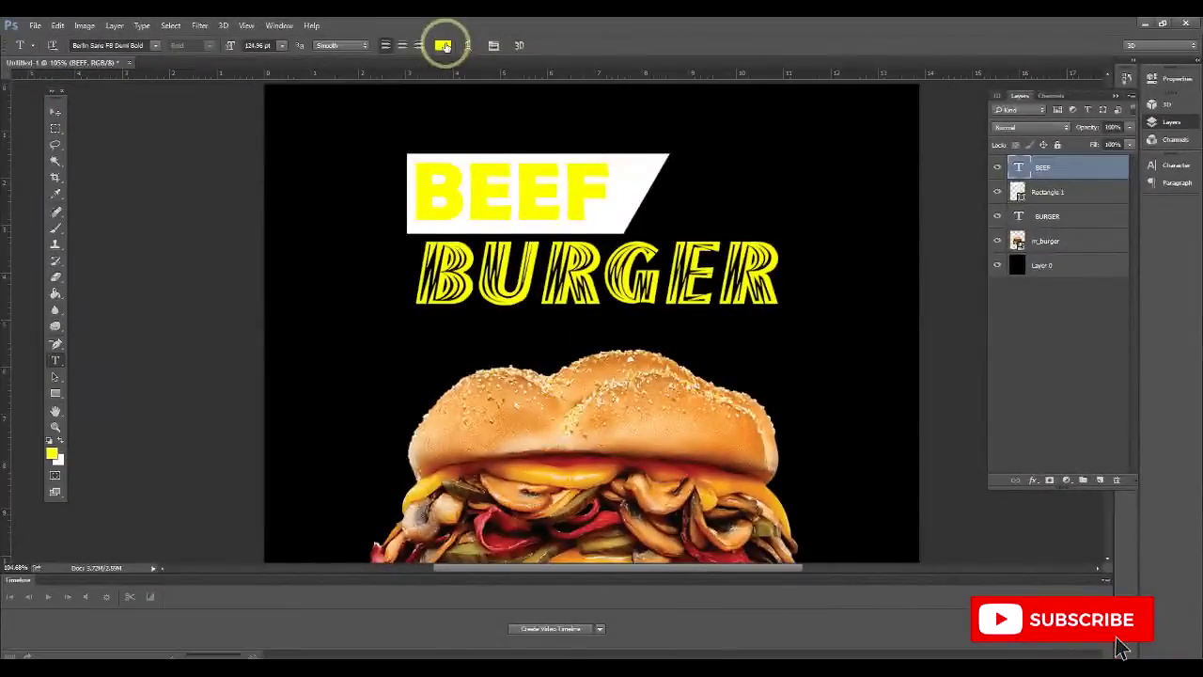
{"action": "left_click", "coordinate": [444, 45]}
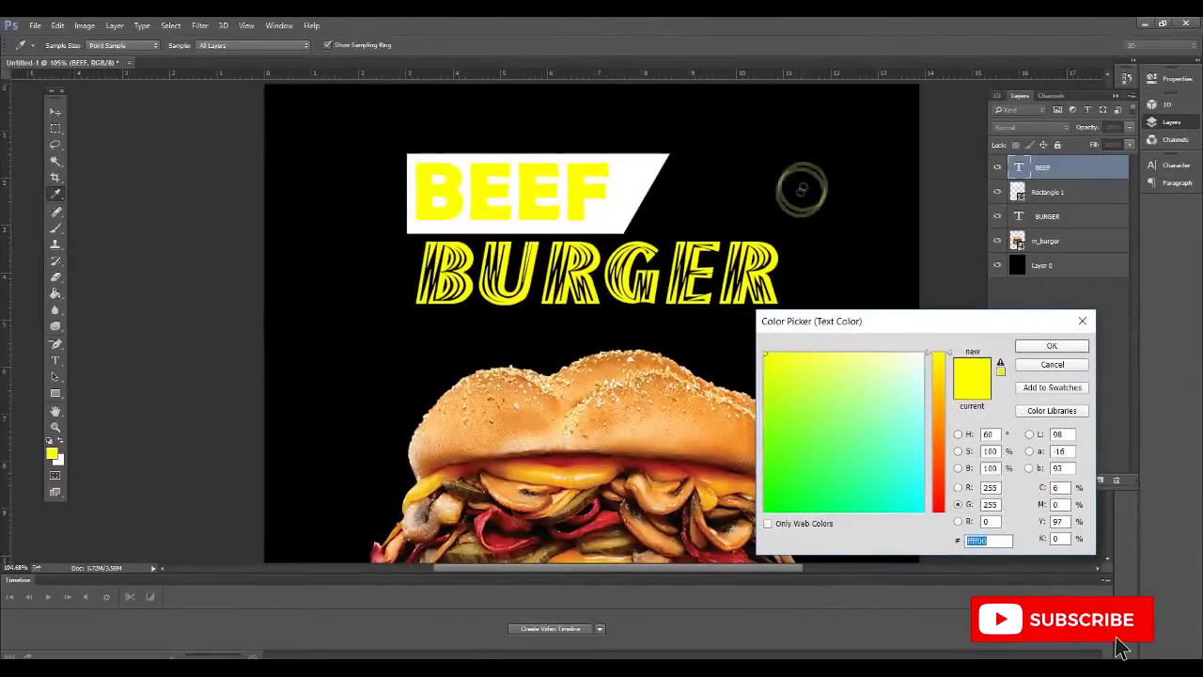
{"action": "type", "text": "000000"}
{"action": "left_click", "coordinate": [1051, 348]}
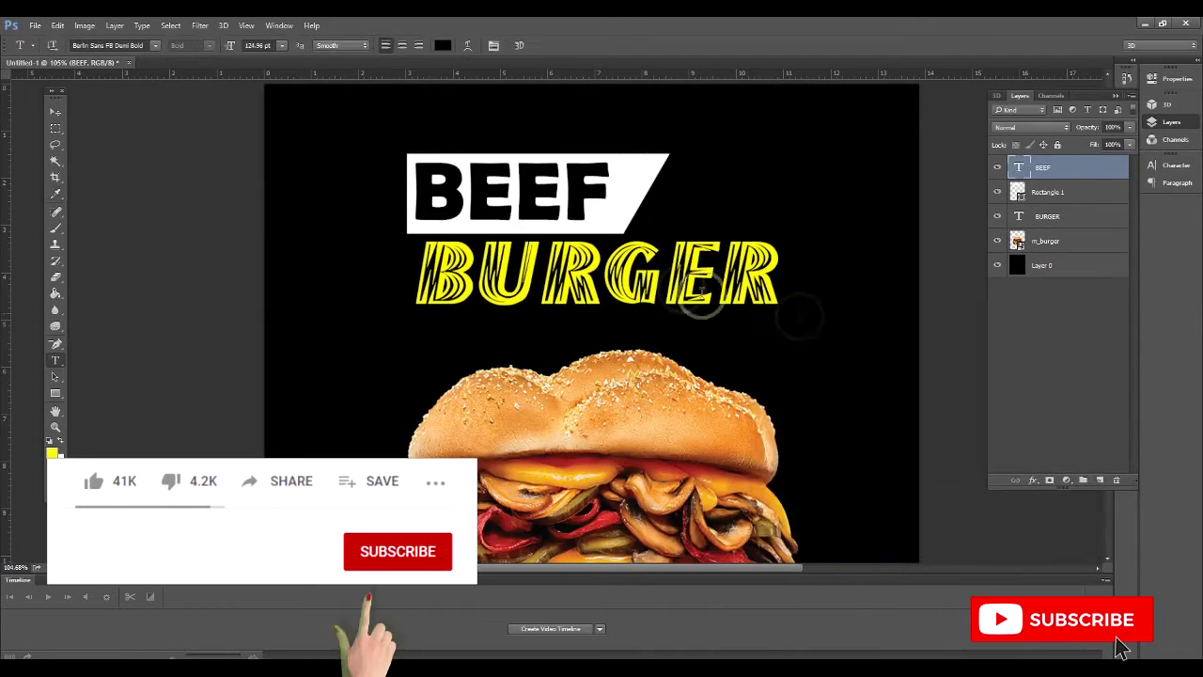
{"action": "key", "text": "v"}
{"action": "left_click_drag", "start_coordinate": [535, 213], "coordinate": [540, 216]}
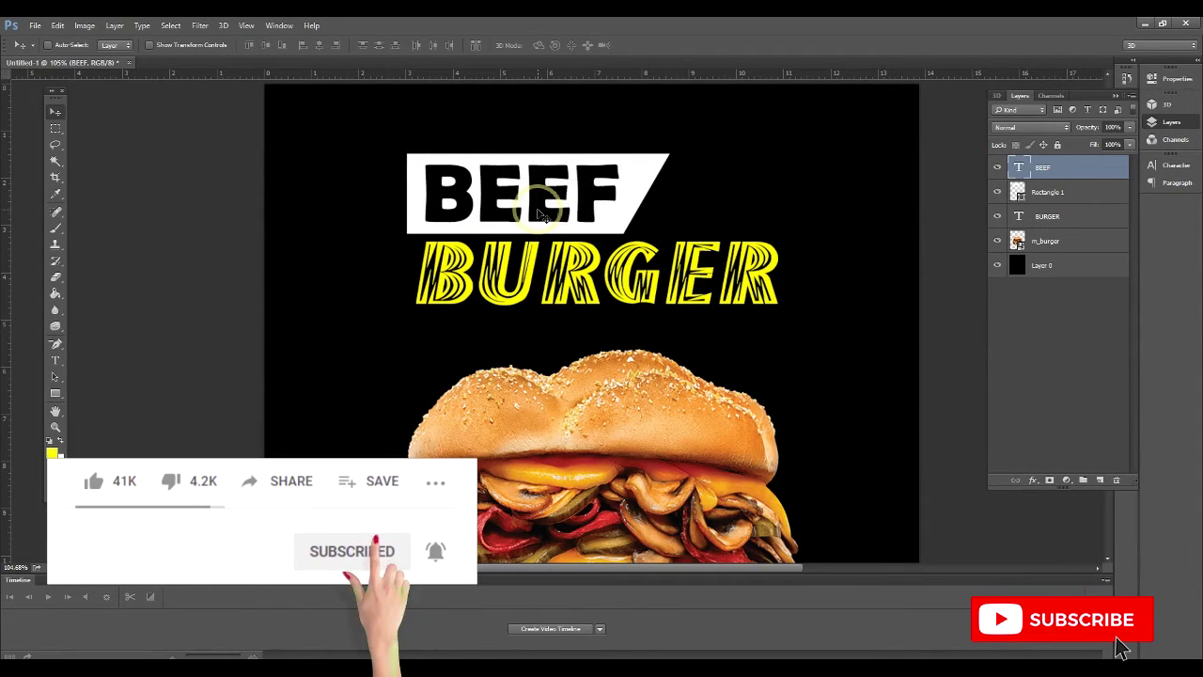
Scale the BEEF, Rectangle 1 and BURGER layers together to about 102.6% and position them higher, centred on the page's vertical middle guide
{"action": "scroll", "coordinate": [541, 215], "scroll_direction": "down", "scroll_amount": 5}
{"action": "left_click", "coordinate": [1073, 196], "text": "shift"}
{"action": "left_click", "coordinate": [1066, 215], "text": "shift"}
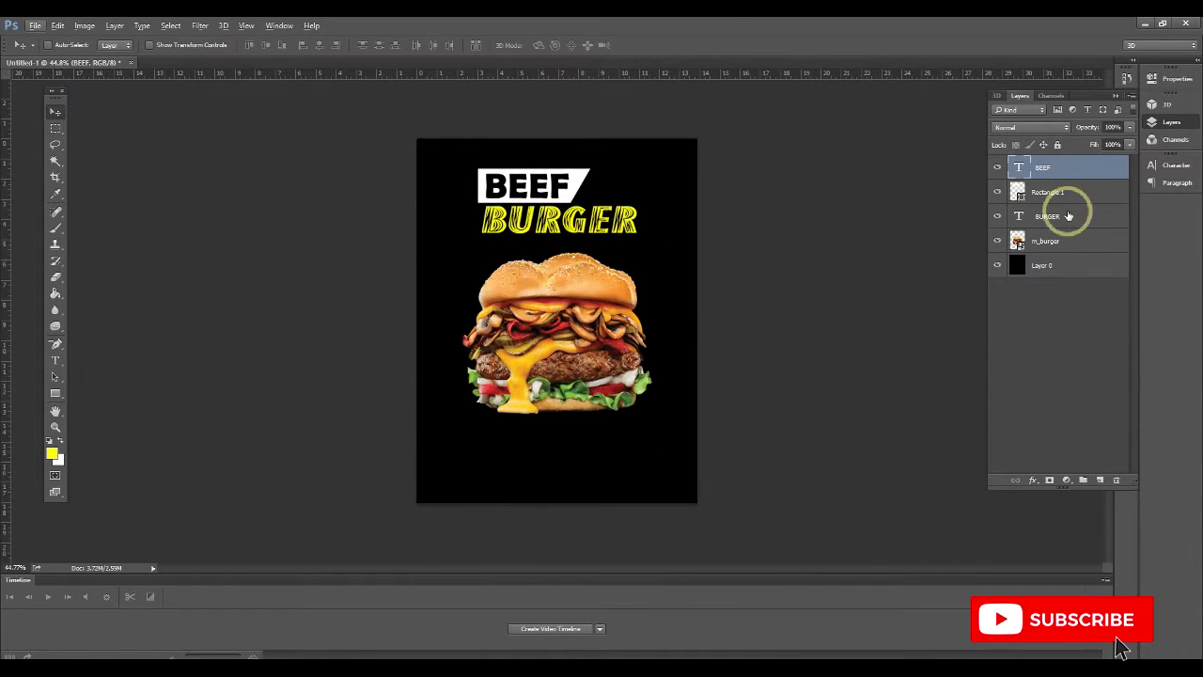
{"action": "left_click", "coordinate": [575, 218]}
{"action": "key", "text": "ctrl+t"}
{"action": "mouse_move", "coordinate": [636, 237]}
{"action": "left_mouse_down"}
{"action": "mouse_move", "coordinate": [595, 203]}
{"action": "mouse_move", "coordinate": [639, 224]}
{"action": "left_mouse_up"}
{"action": "key", "text": "ctrl+semicolon"}
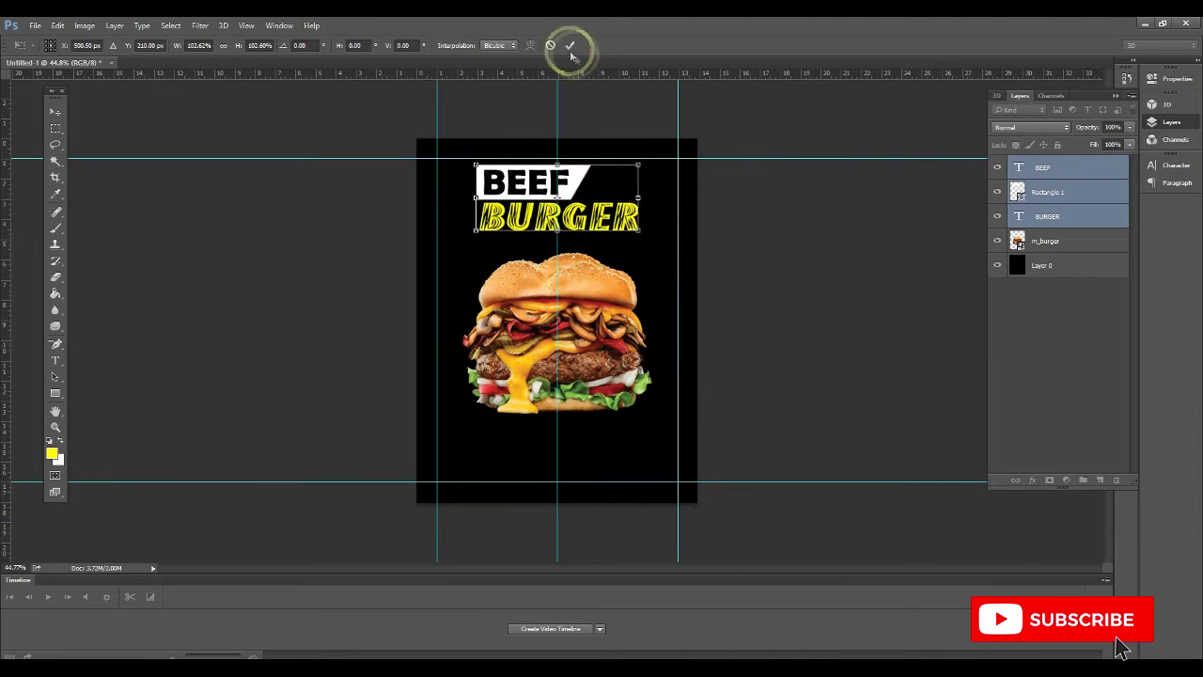
{"action": "key", "text": "Return"}
{"action": "key", "text": "ctrl+semicolon"}
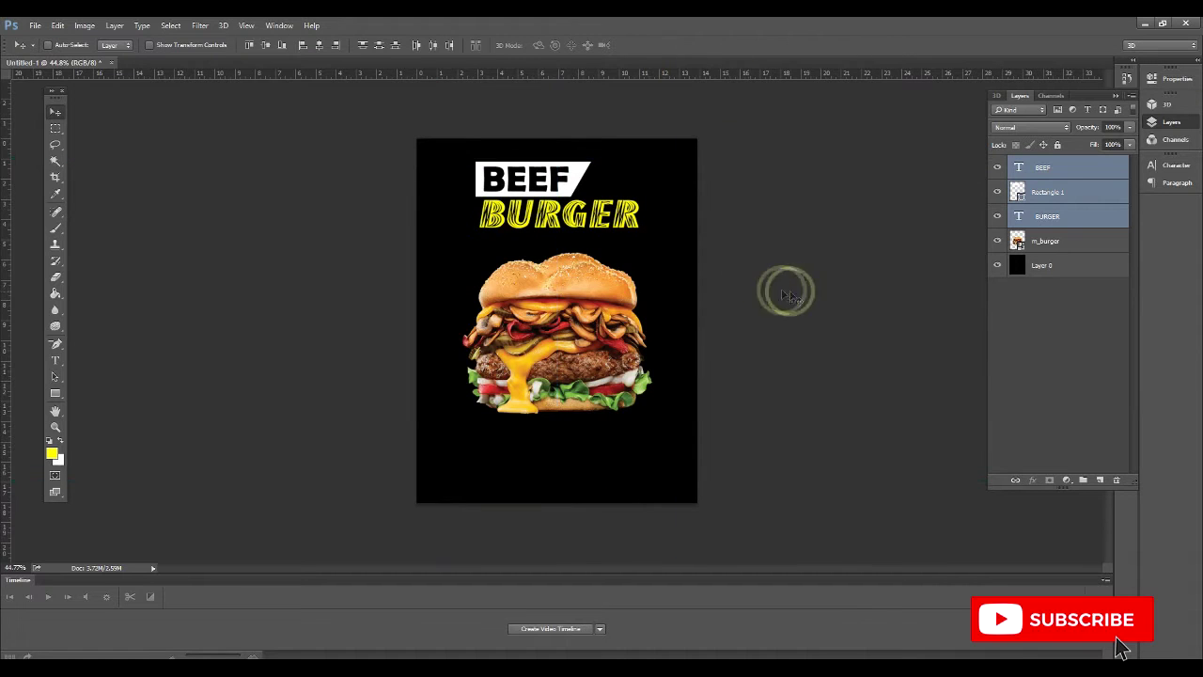
Duplicate the m_burger layer as m_burger copy within the Untitled-1 document
{"action": "left_click", "coordinate": [1049, 242]}
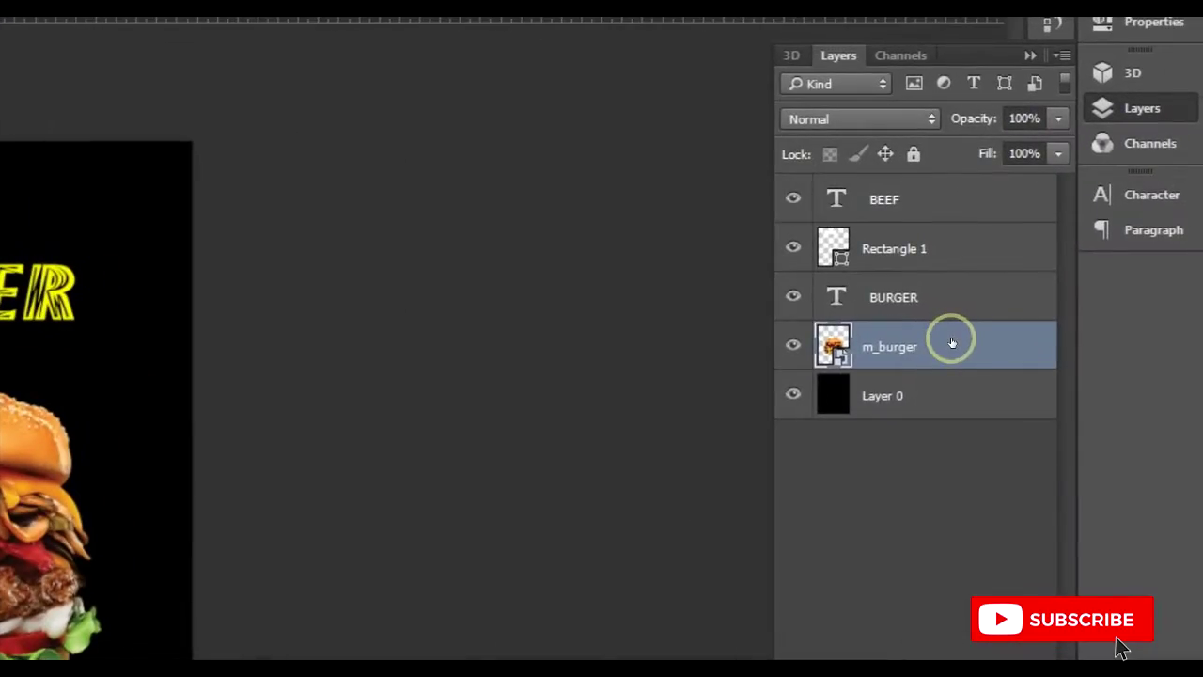
{"action": "right_click", "coordinate": [1077, 241]}
{"action": "left_click", "coordinate": [562, 300]}
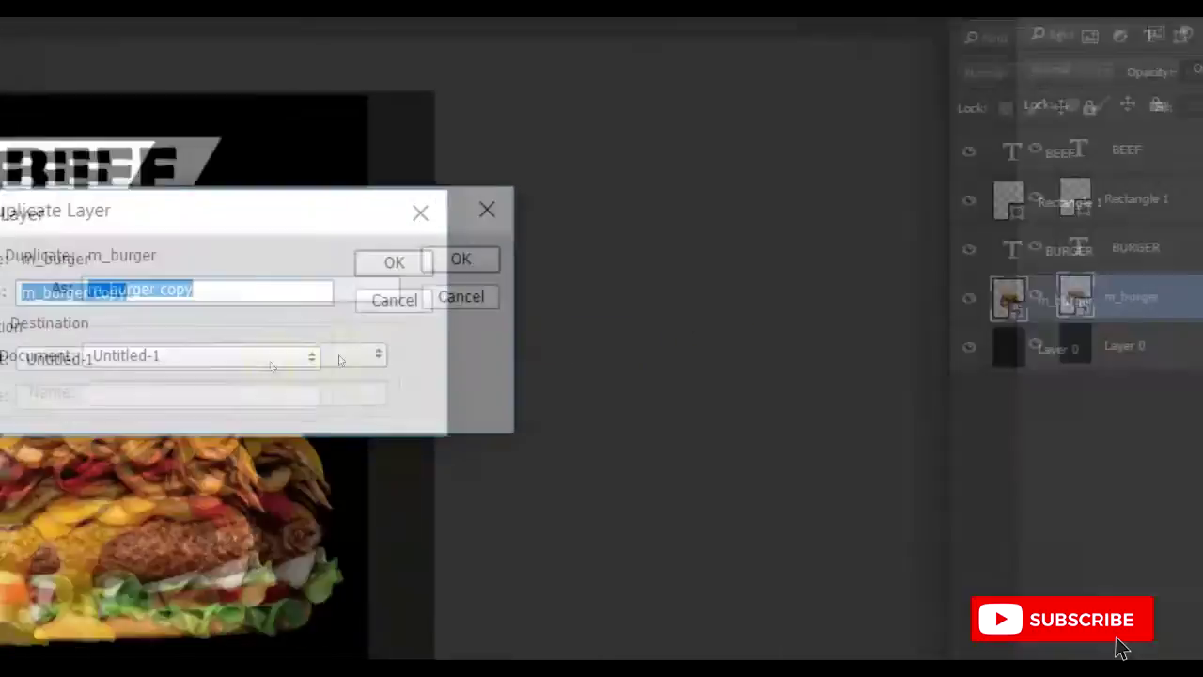
{"action": "left_click", "coordinate": [244, 248]}
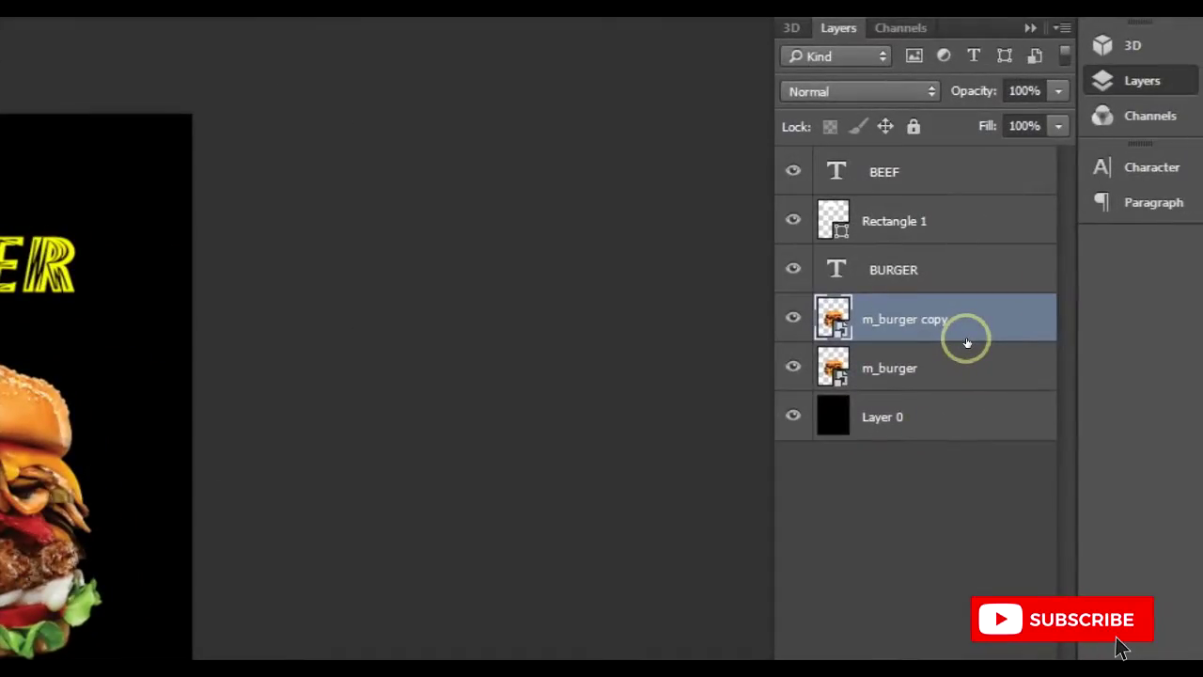
Duplicate the m_burger copy layer as m_burger copy 2
{"action": "right_click", "coordinate": [1186, 349]}
{"action": "left_click", "coordinate": [571, 286]}
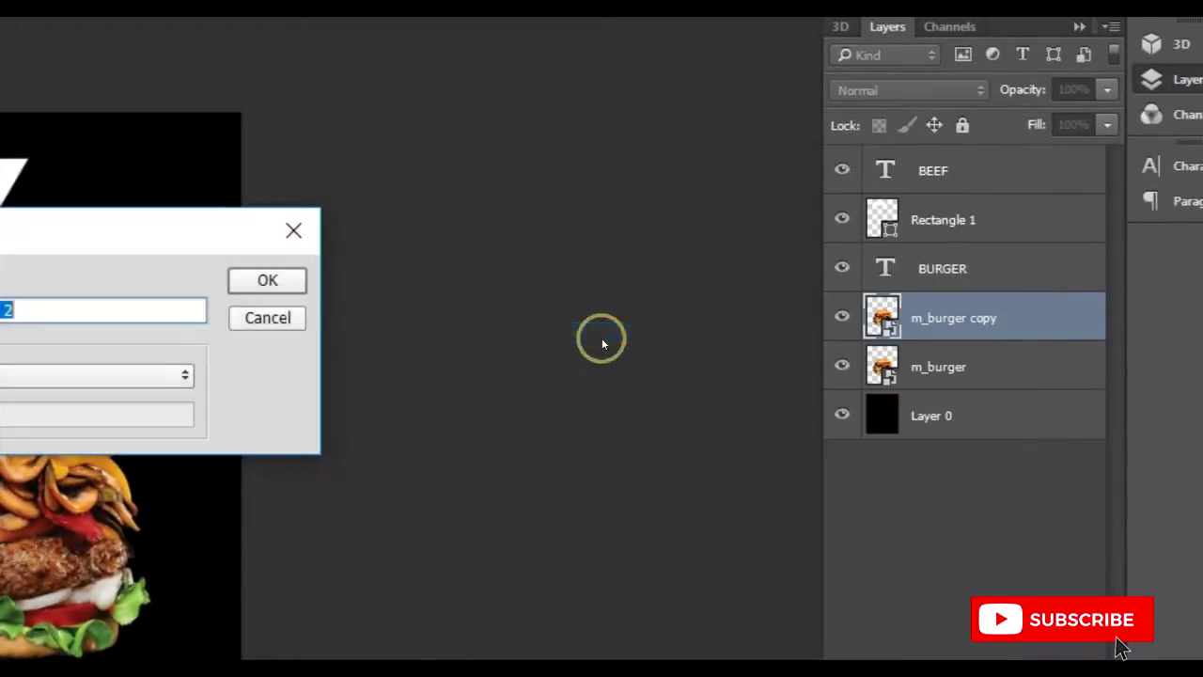
{"action": "left_click", "coordinate": [233, 230]}
Move the m_burger and m_burger copy layers together towards the page's right edge and scale them to about 85%
{"action": "left_click", "coordinate": [1038, 429]}
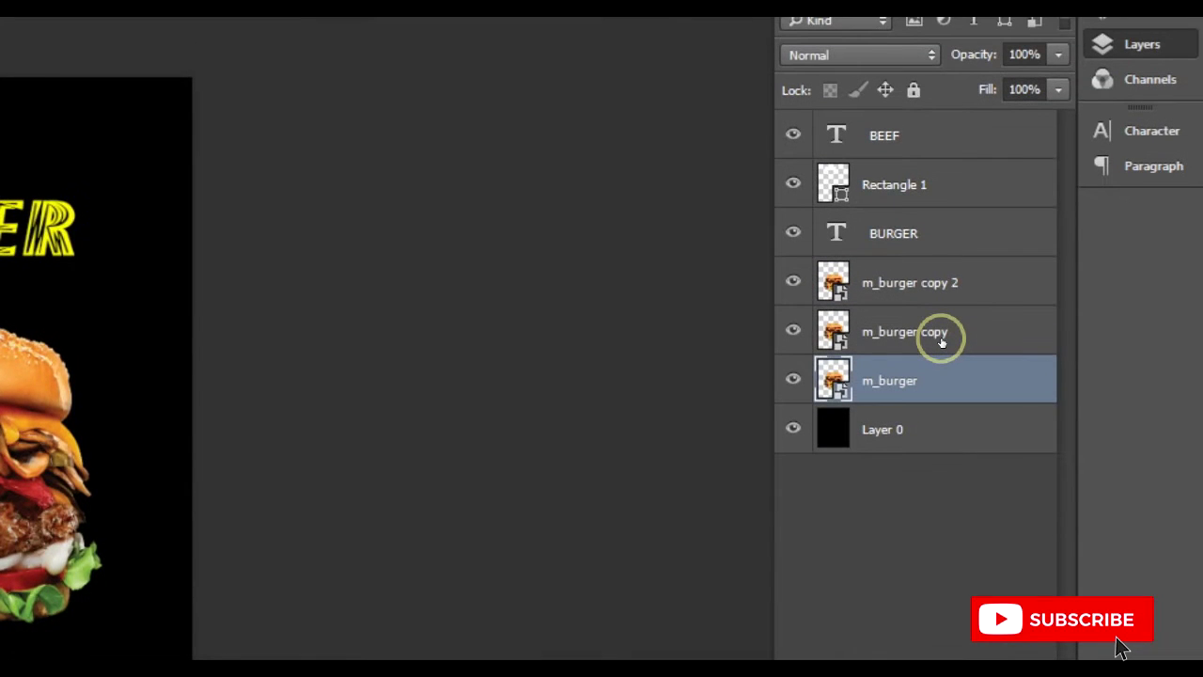
{"action": "left_click", "coordinate": [941, 340], "text": "shift"}
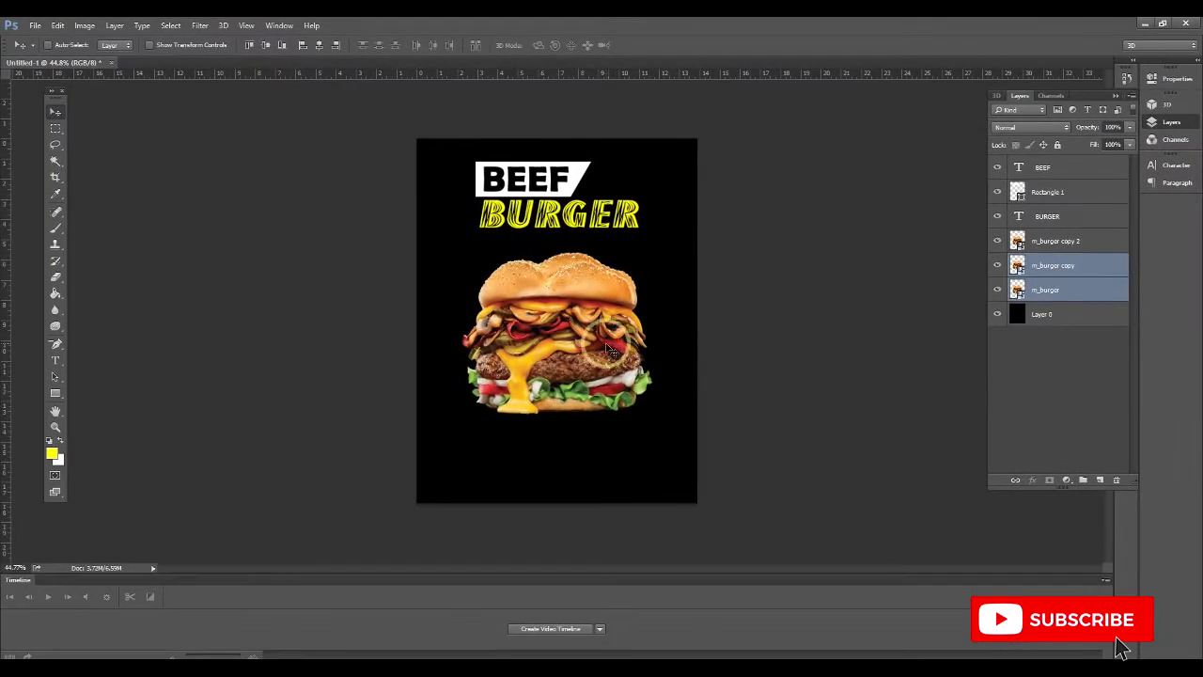
{"action": "left_click_drag", "start_coordinate": [622, 342], "coordinate": [686, 346]}
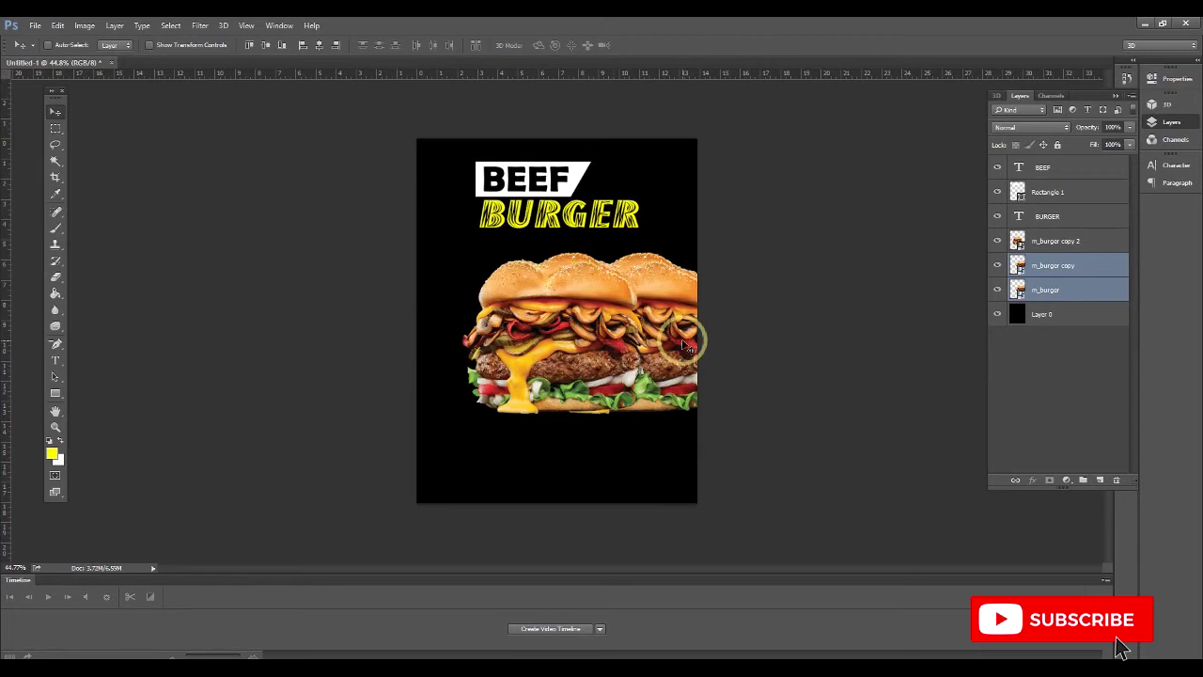
{"action": "key", "text": "ctrl+t"}
{"action": "left_click_drag", "start_coordinate": [723, 253], "coordinate": [704, 263]}
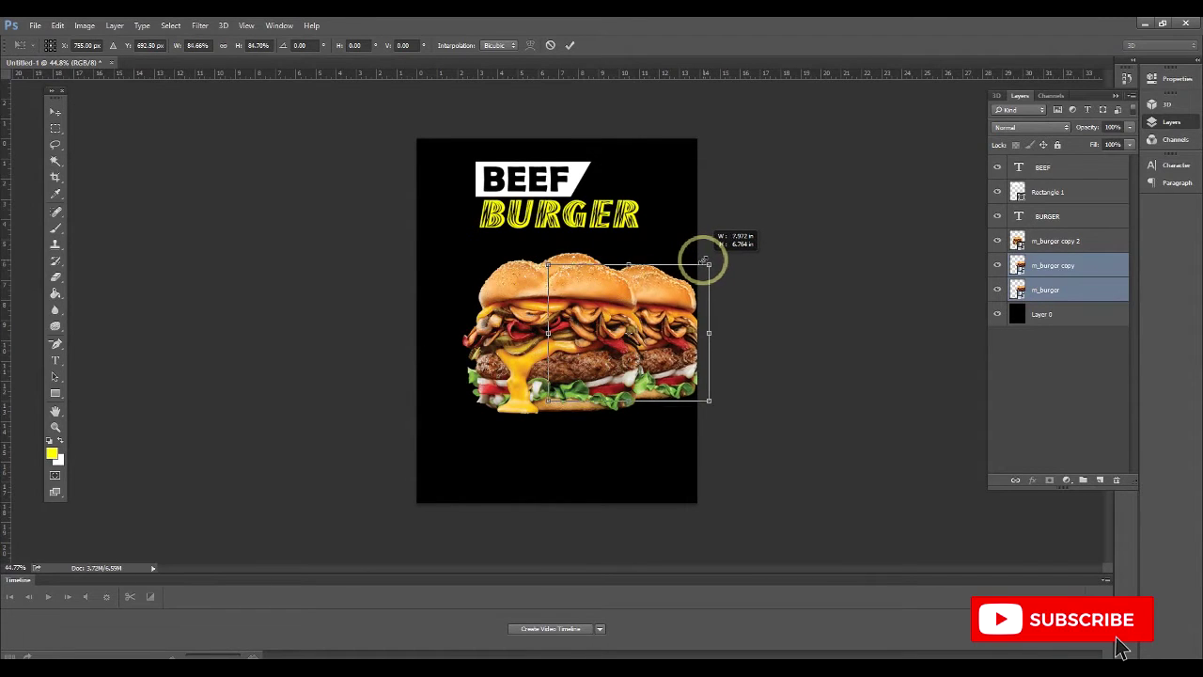
{"action": "key", "text": "Return"}
Place m_burger at the page's right edge and m_burger copy at its left edge, both partly behind the central burger
{"action": "left_click_drag", "start_coordinate": [657, 345], "coordinate": [716, 346]}
{"action": "left_click", "coordinate": [1080, 268]}
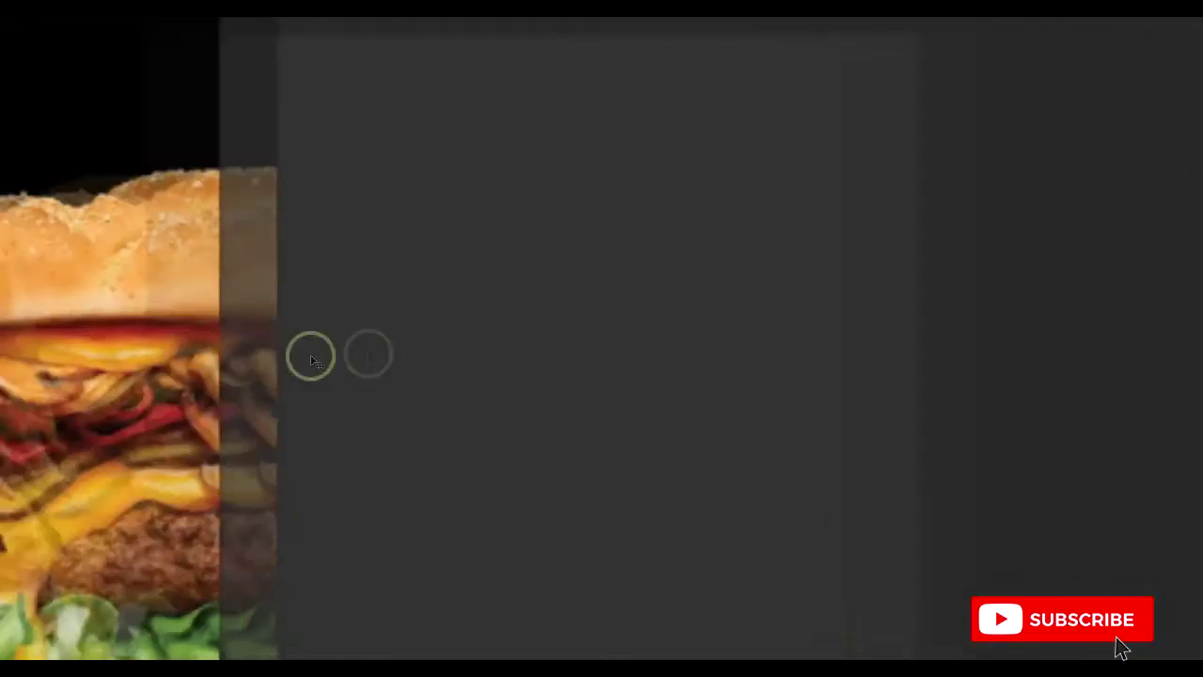
{"action": "left_click_drag", "start_coordinate": [315, 360], "coordinate": [442, 339]}
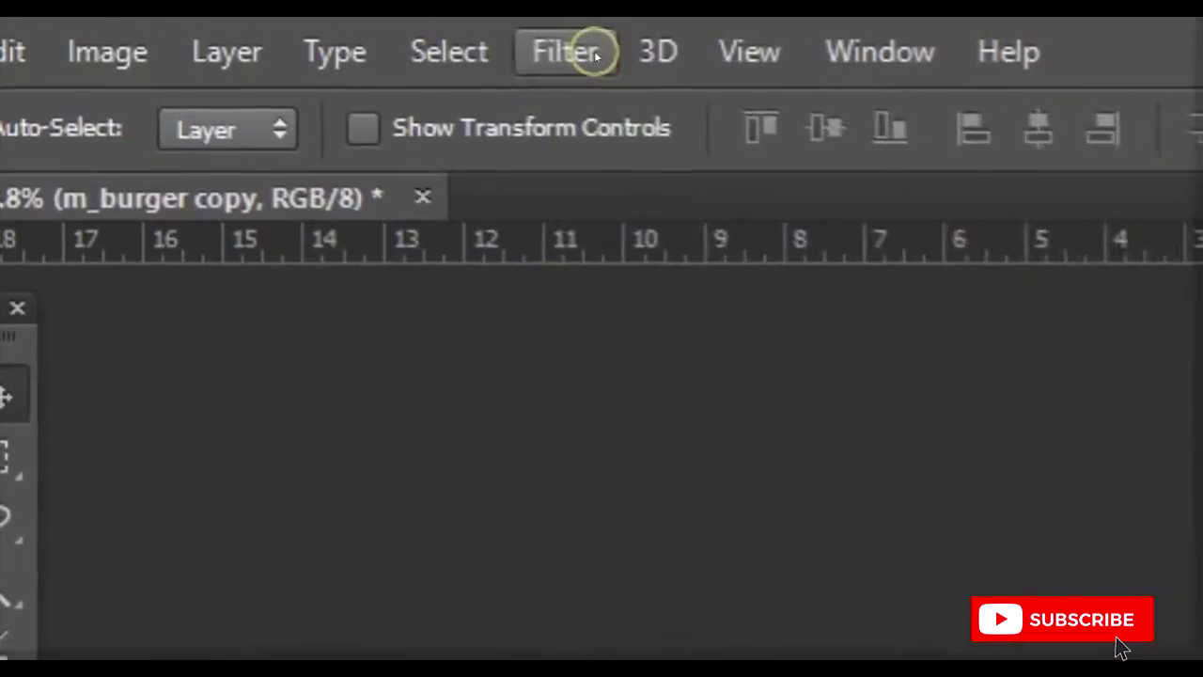
Apply a Gaussian Blur with a radius of 5 pixels to the m_burger copy layer on the page's left side
{"action": "left_click", "coordinate": [203, 26]}
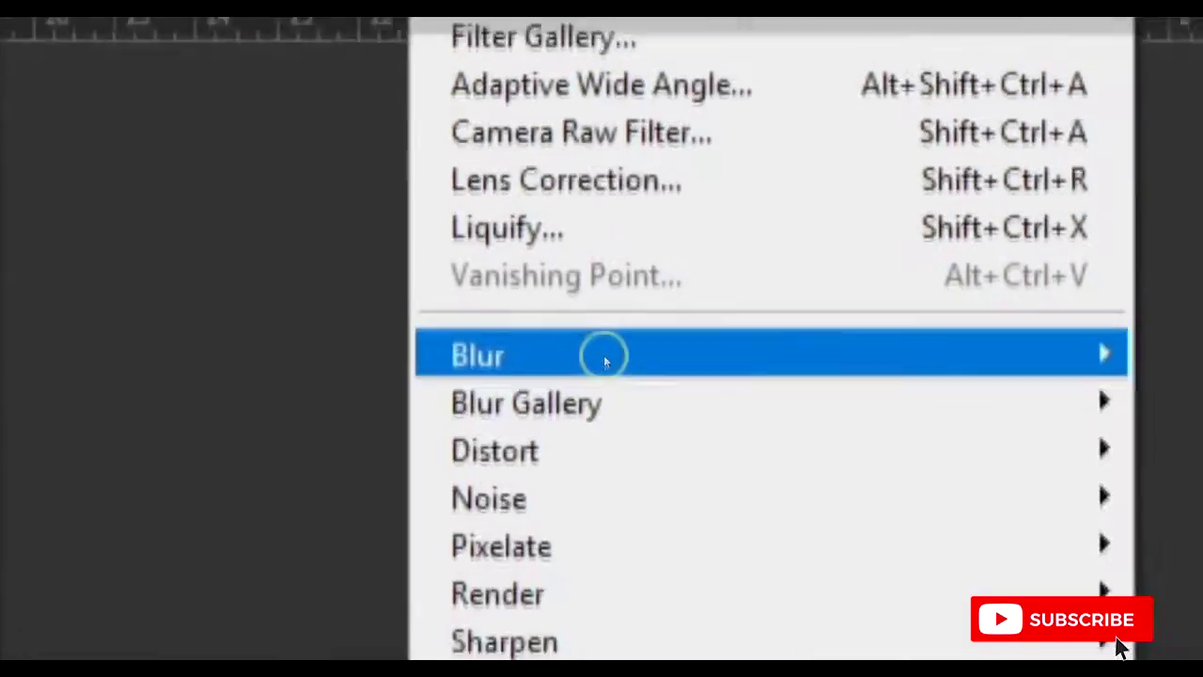
{"action": "mouse_move", "coordinate": [604, 355]}
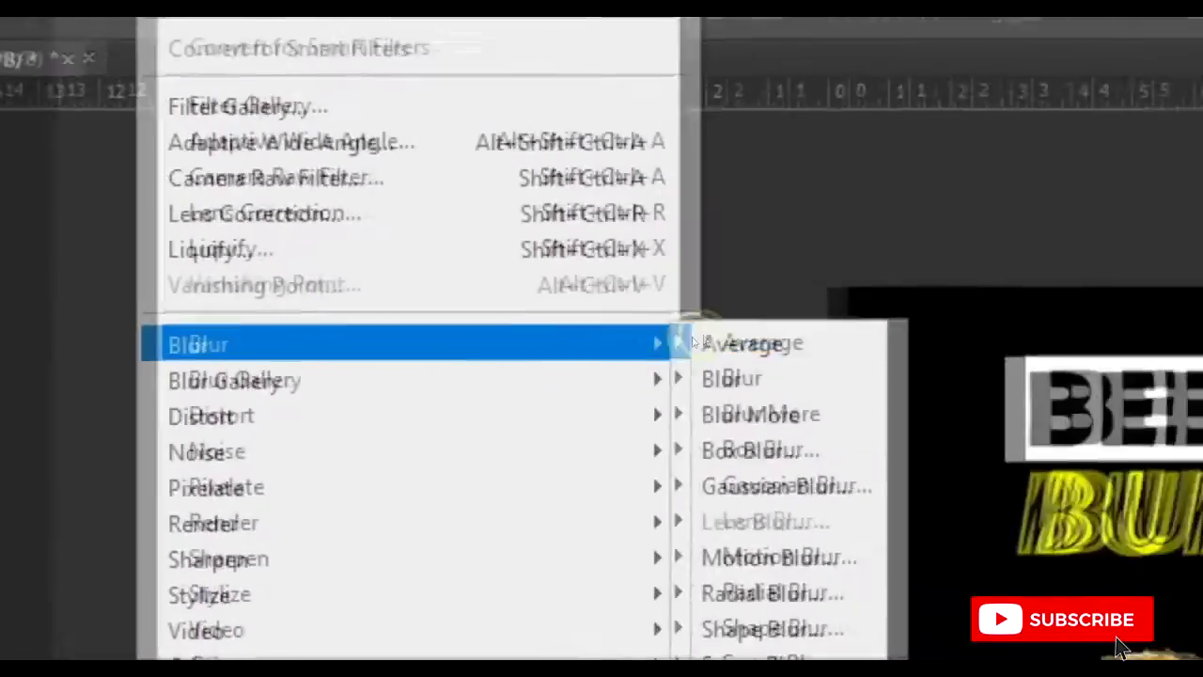
{"action": "left_click", "coordinate": [786, 485]}
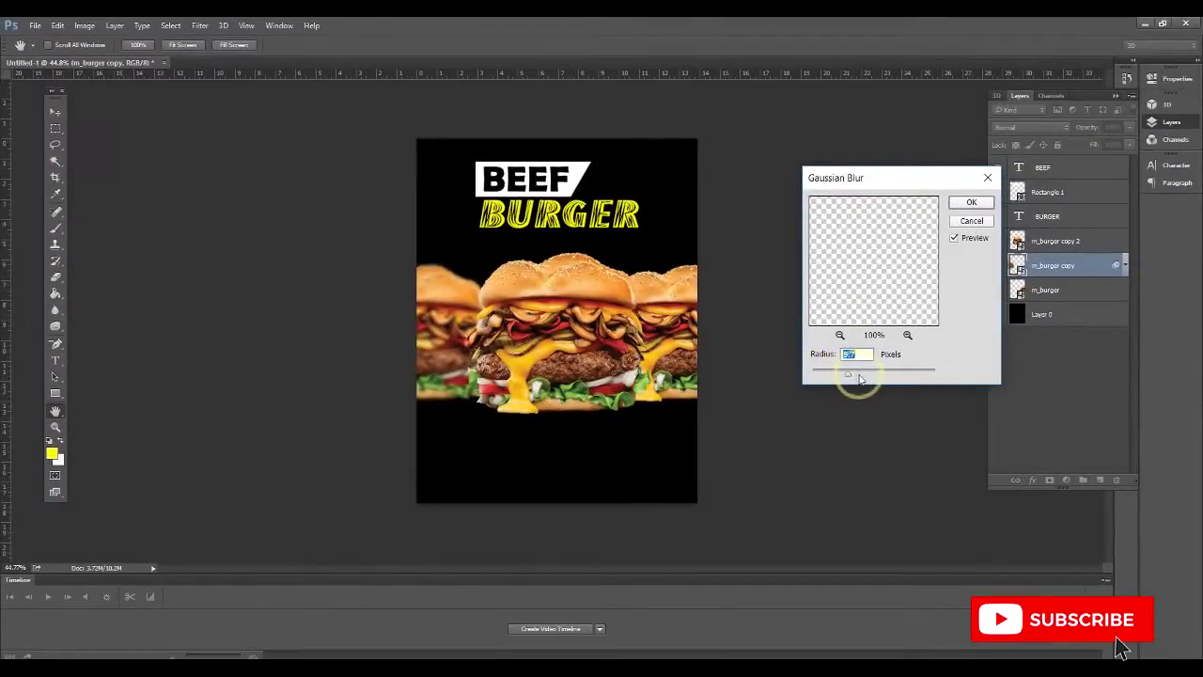
{"action": "left_click_drag", "start_coordinate": [845, 379], "coordinate": [845, 377]}
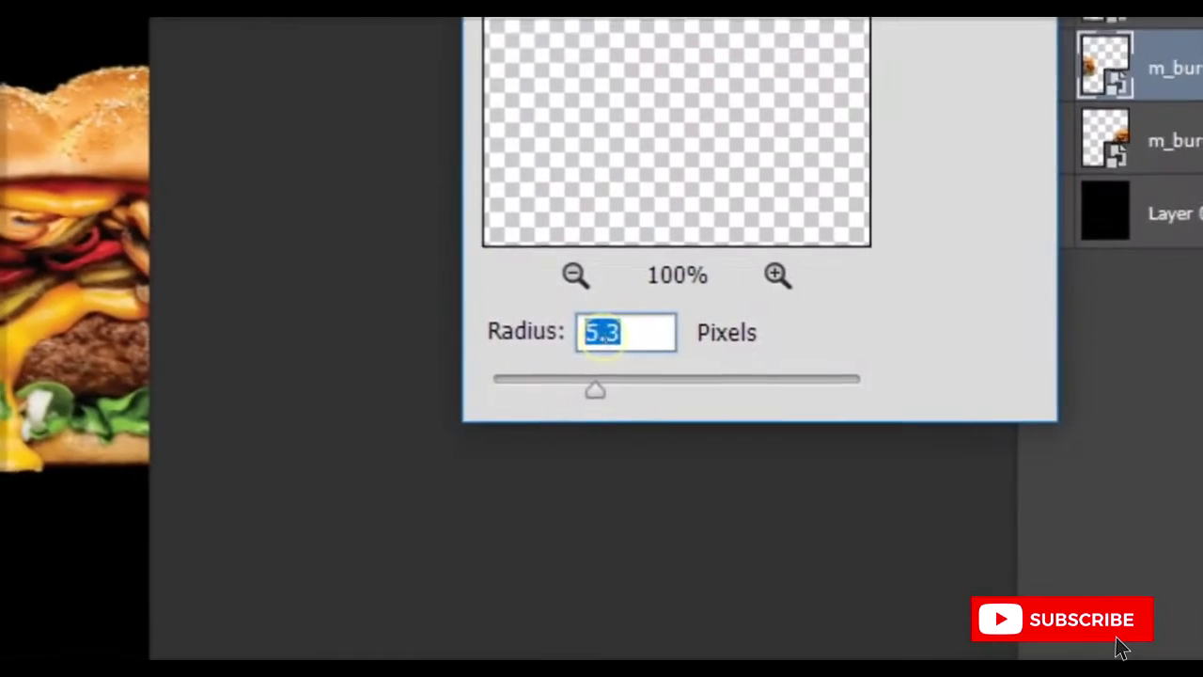
{"action": "type", "text": "5"}
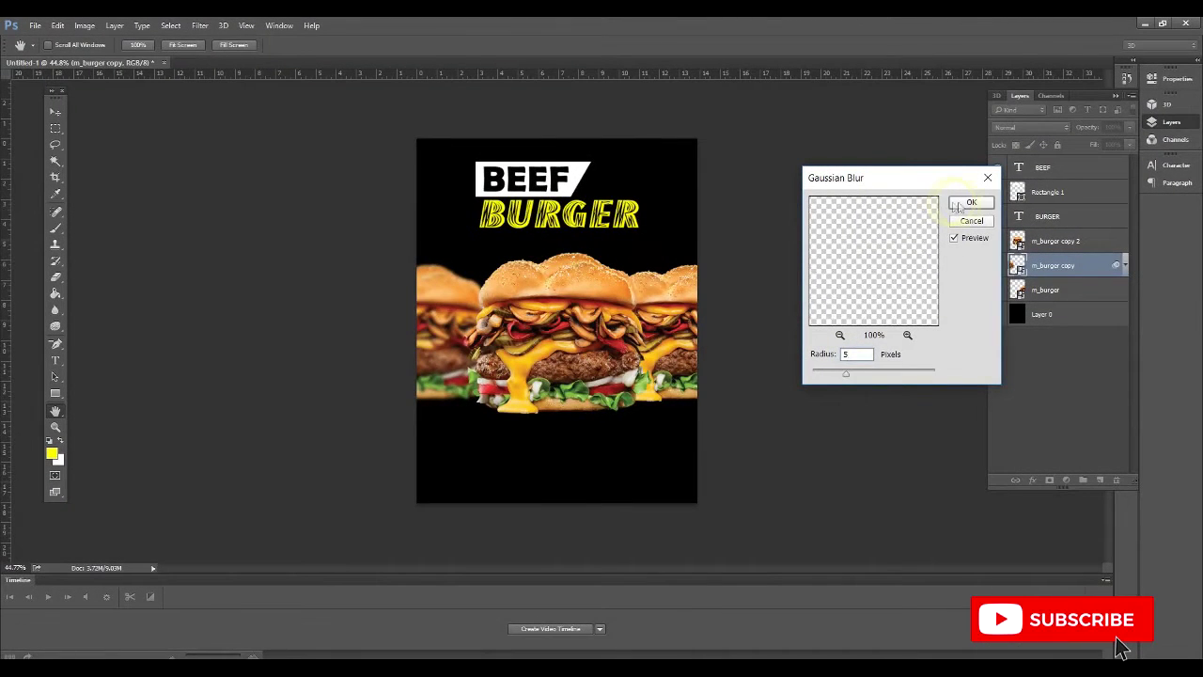
{"action": "left_click", "coordinate": [971, 205]}
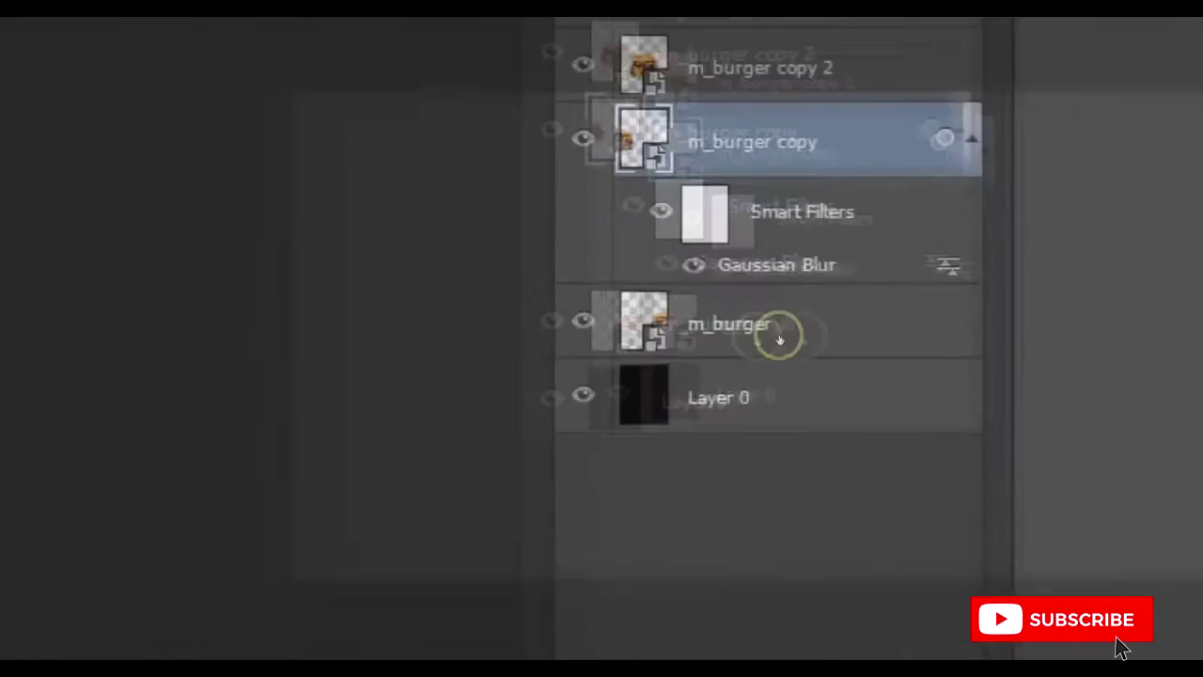
Apply the same Gaussian Blur, radius 5.0 pixels, to the m_burger layer on the page's right side
{"action": "left_click", "coordinate": [1063, 326]}
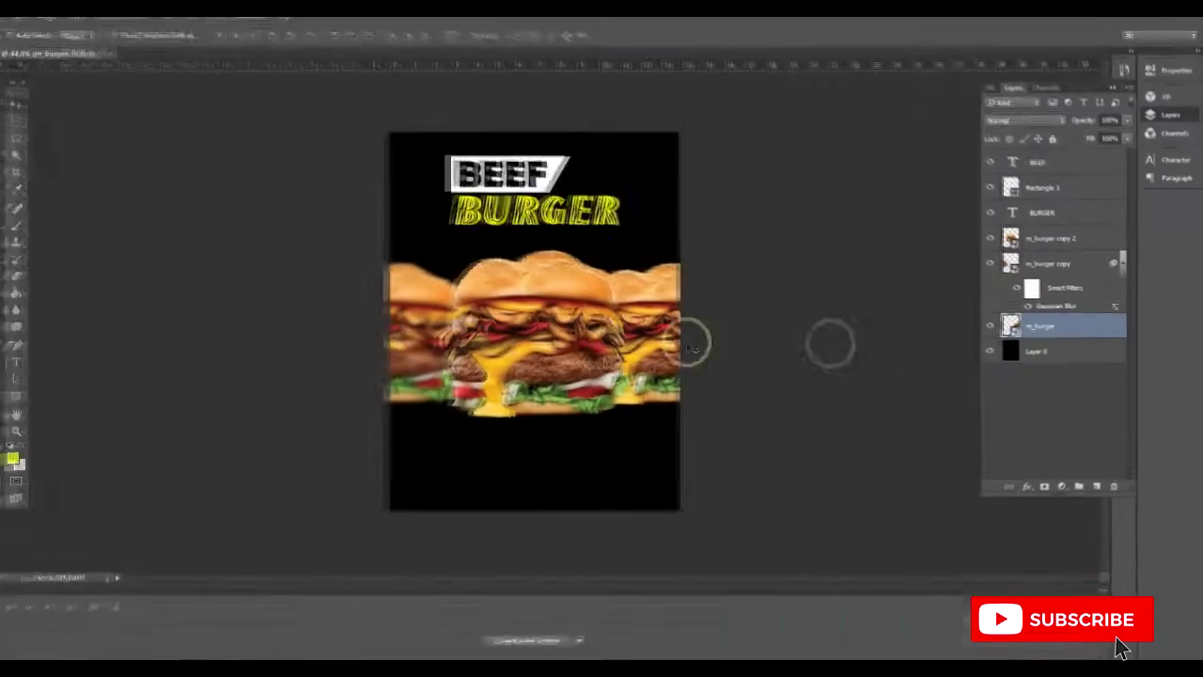
{"action": "left_click", "coordinate": [450, 323], "text": "ctrl"}
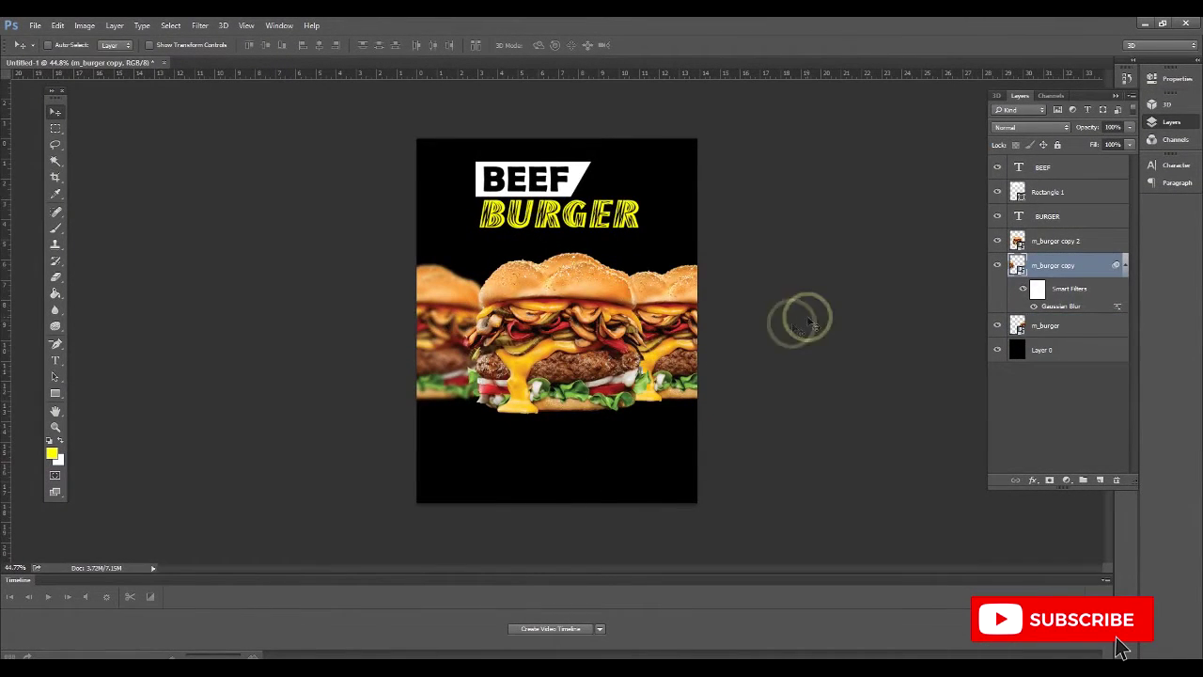
{"action": "left_click", "coordinate": [1050, 325]}
{"action": "left_click", "coordinate": [200, 26]}
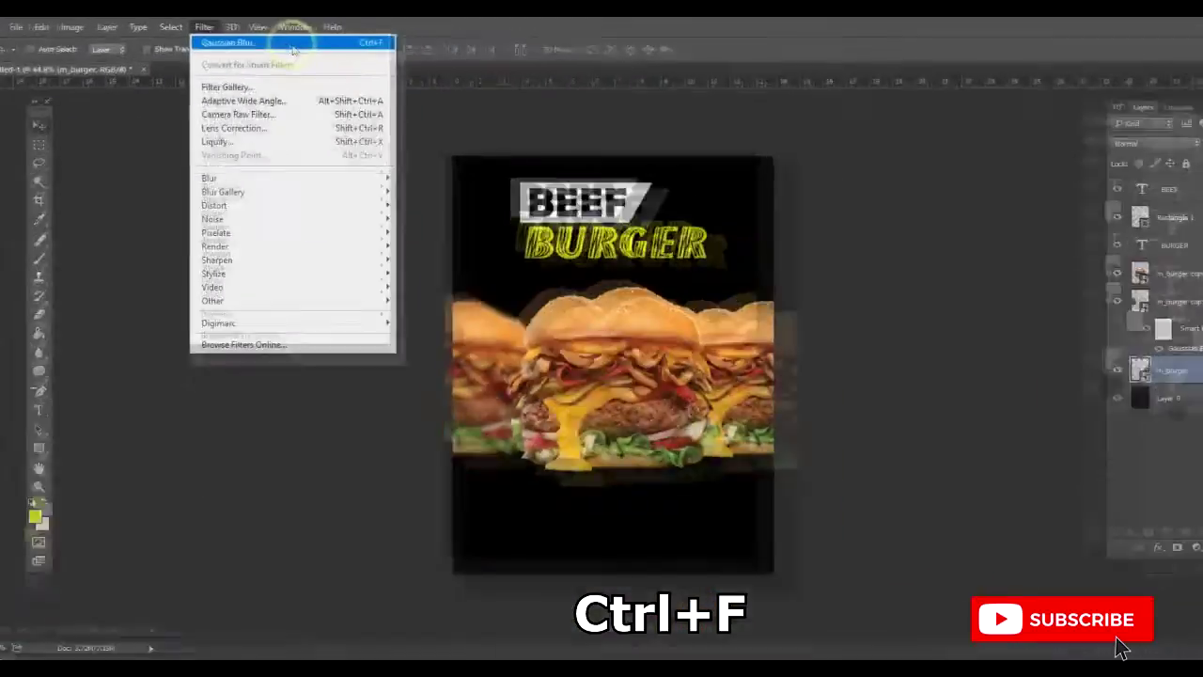
{"action": "left_click", "coordinate": [603, 122]}
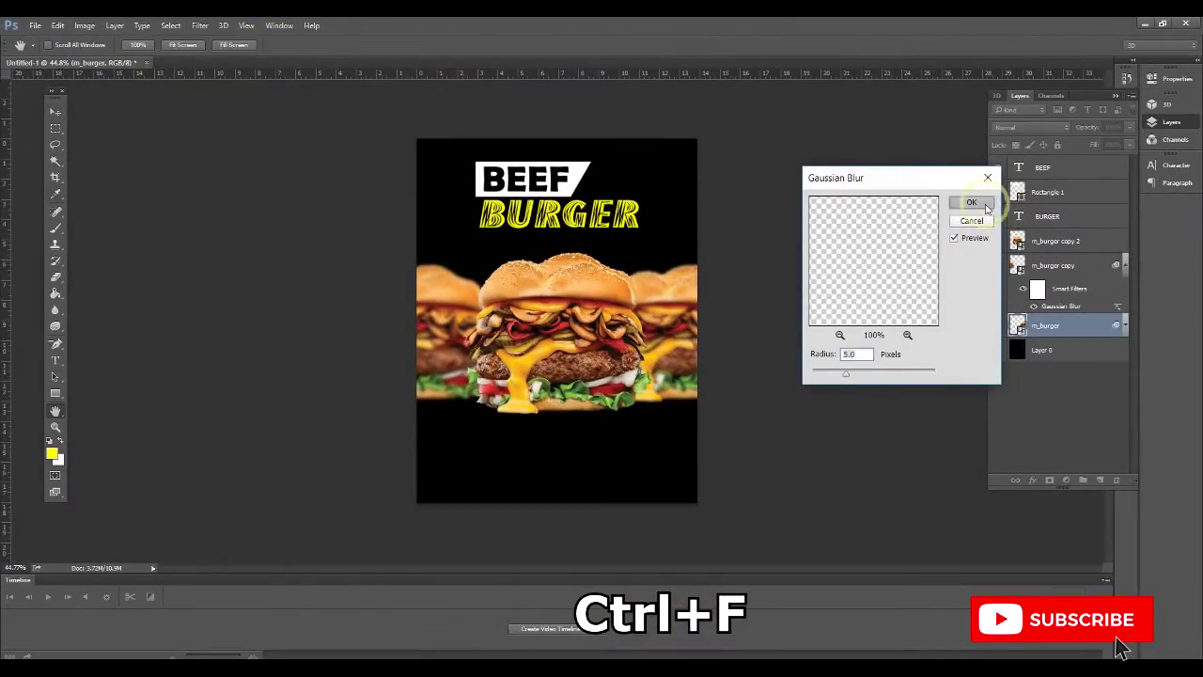
{"action": "left_click", "coordinate": [986, 206]}
Scale the central burger layer, m_burger copy 2, slightly larger about its centre
{"action": "left_click", "coordinate": [1057, 241]}
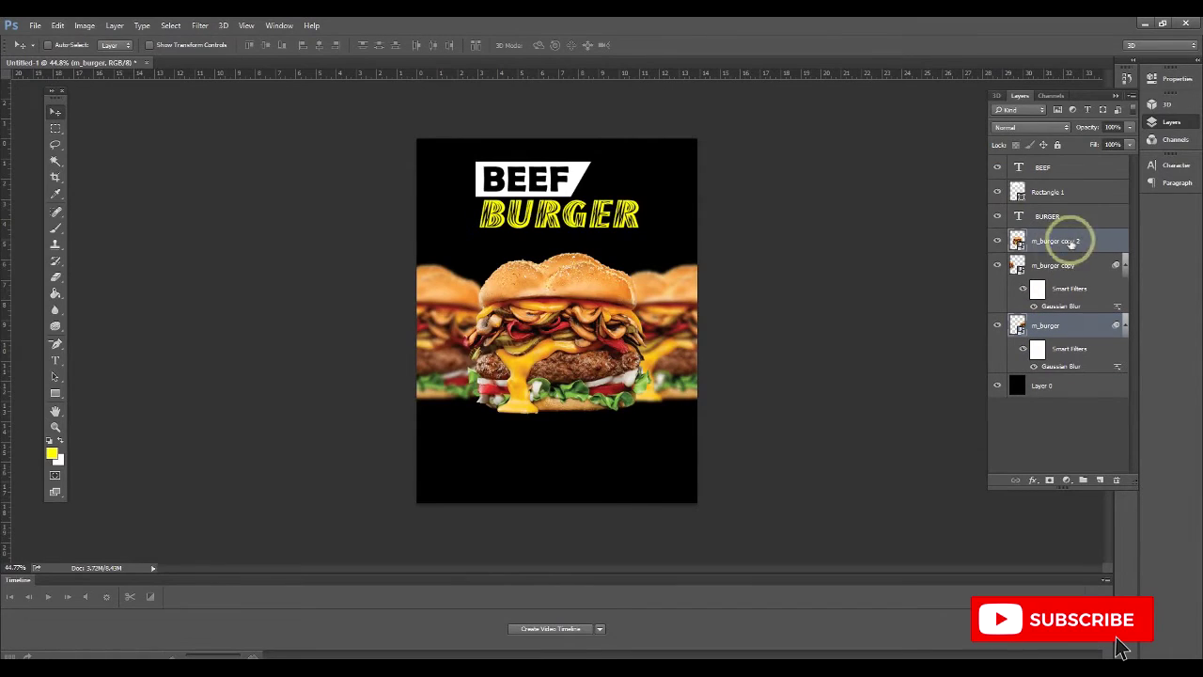
{"action": "key", "text": "ctrl+t"}
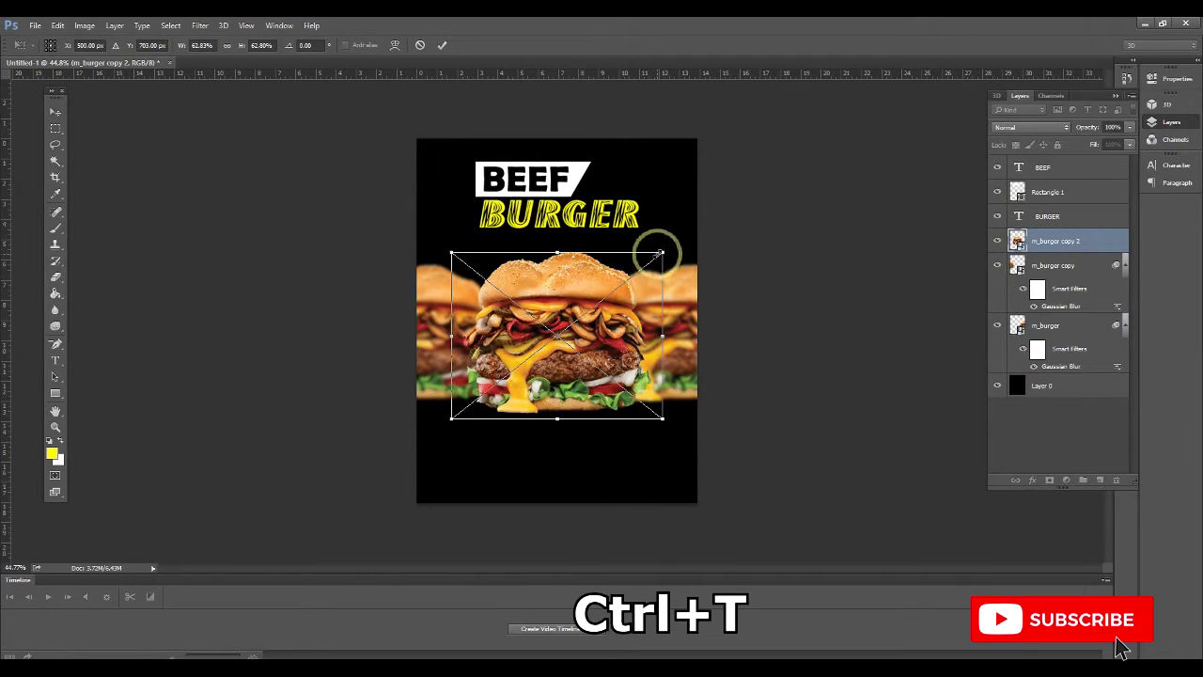
{"action": "left_click_drag", "start_coordinate": [661, 253], "coordinate": [673, 243]}
{"action": "key", "text": "Return"}
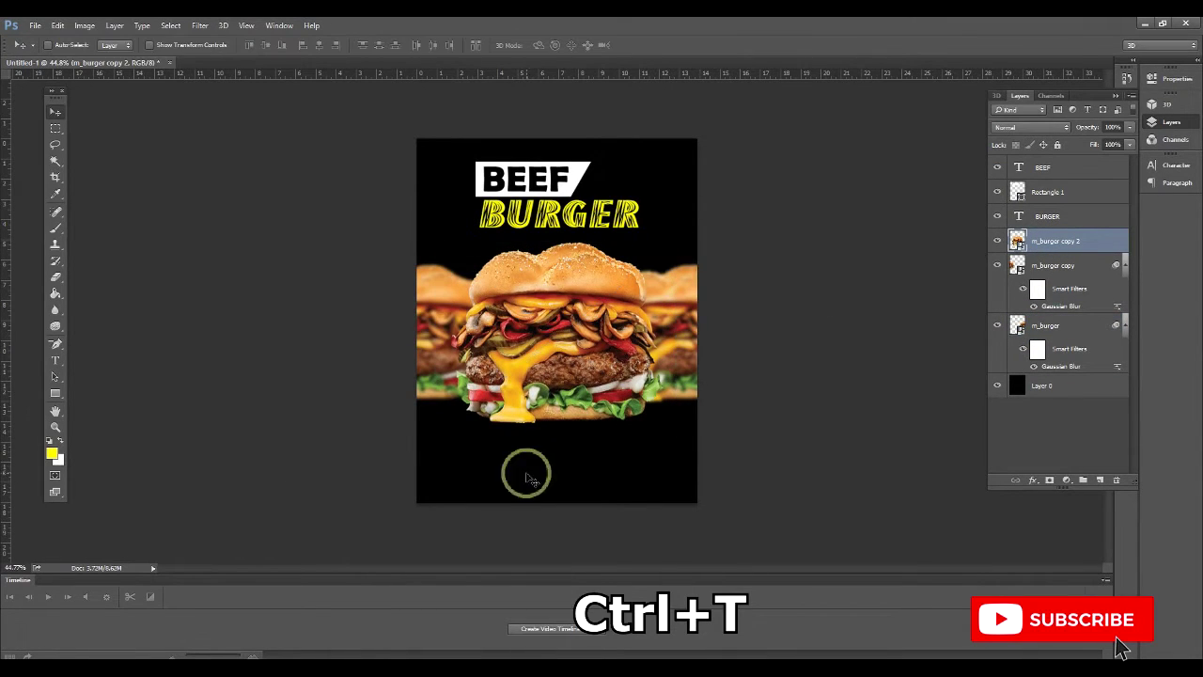
Add the white text "Call for Delivery" and place it below the central burger
{"action": "left_click", "coordinate": [51, 361]}
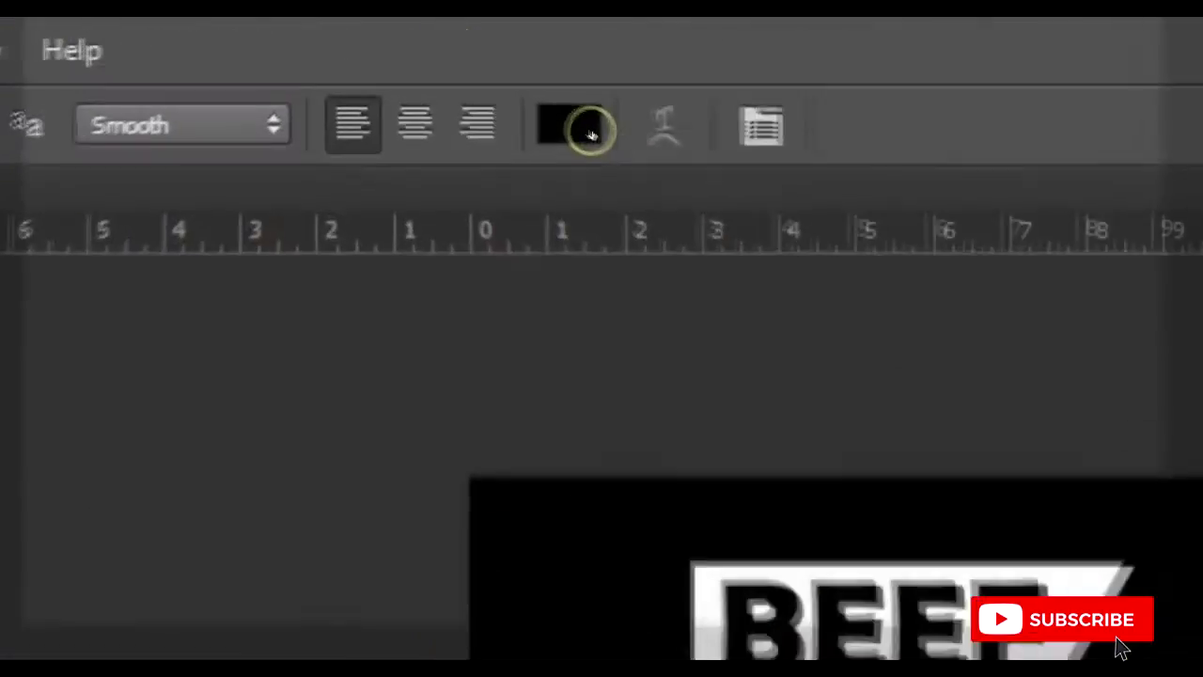
{"action": "left_click", "coordinate": [448, 48]}
{"action": "left_click_drag", "start_coordinate": [818, 390], "coordinate": [966, 329]}
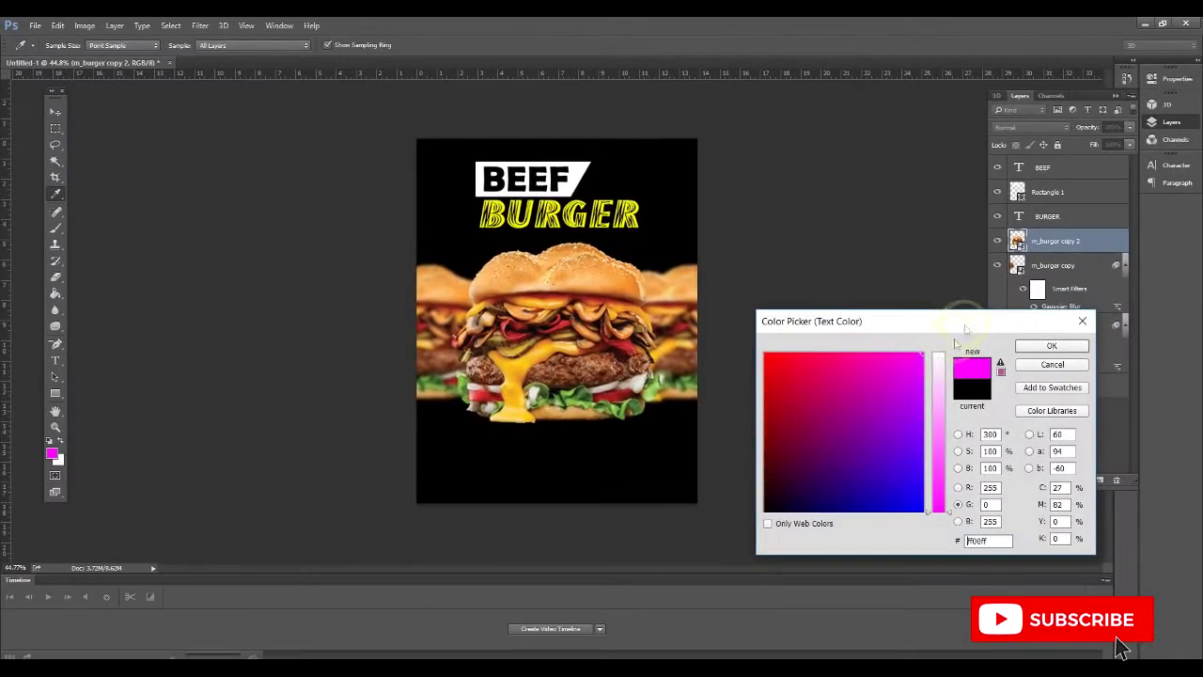
{"action": "left_click_drag", "start_coordinate": [938, 366], "coordinate": [950, 320]}
{"action": "left_click", "coordinate": [1052, 346]}
{"action": "left_click", "coordinate": [446, 460]}
{"action": "type", "text": "Call for Delivery"}
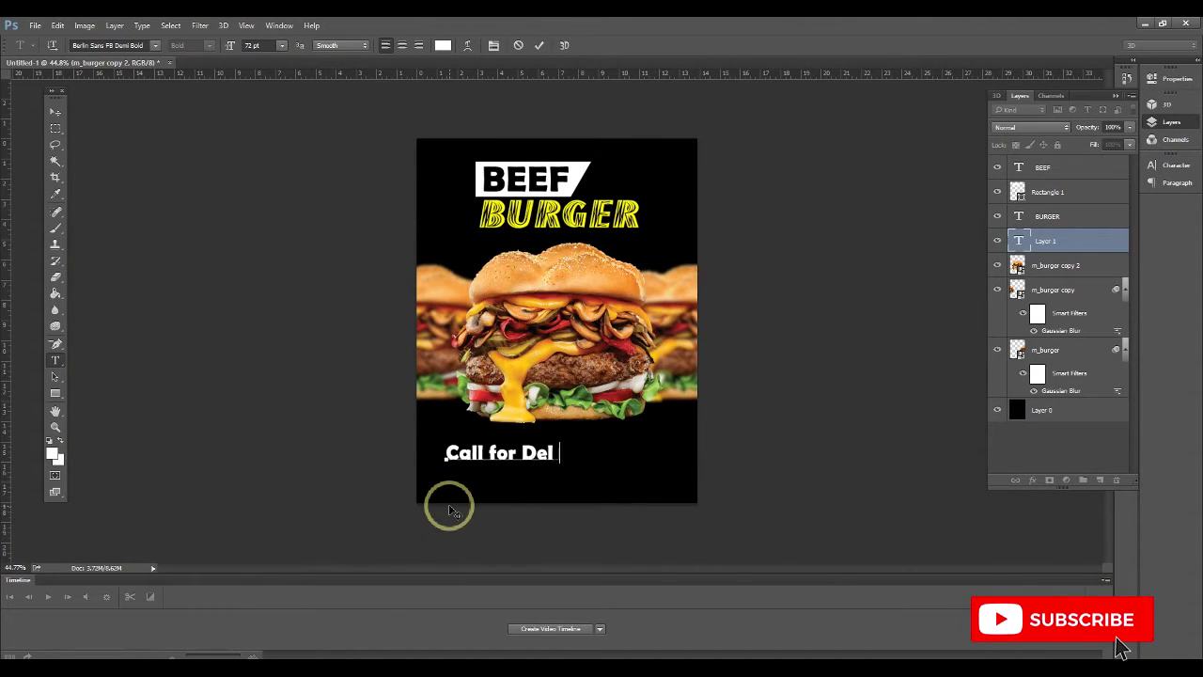
{"action": "left_click", "coordinate": [56, 111]}
{"action": "left_click_drag", "start_coordinate": [551, 456], "coordinate": [580, 455]}
Set the "Call for Delivery" text's font to Barlow Condensed Bold
{"action": "key", "text": "t"}
{"action": "left_click", "coordinate": [155, 45]}
{"action": "left_click", "coordinate": [210, 338]}
{"action": "left_click", "coordinate": [55, 113]}
Duplicate the "Call for Delivery" text directly below itself and replace the copy's wording with the delivery phone number
{"action": "left_click_drag", "start_coordinate": [549, 457], "coordinate": [575, 478]}
{"action": "key", "text": "t"}
{"action": "triple_click", "coordinate": [579, 476]}
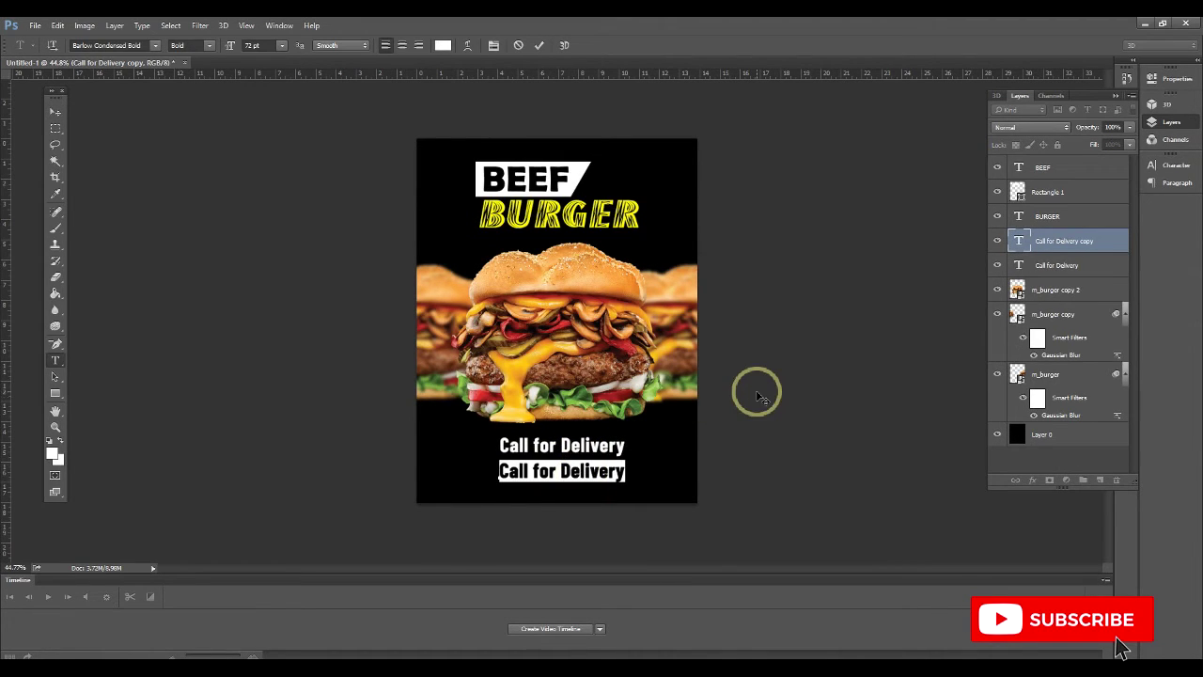
{"action": "type", "text": "04 - 1234567"}
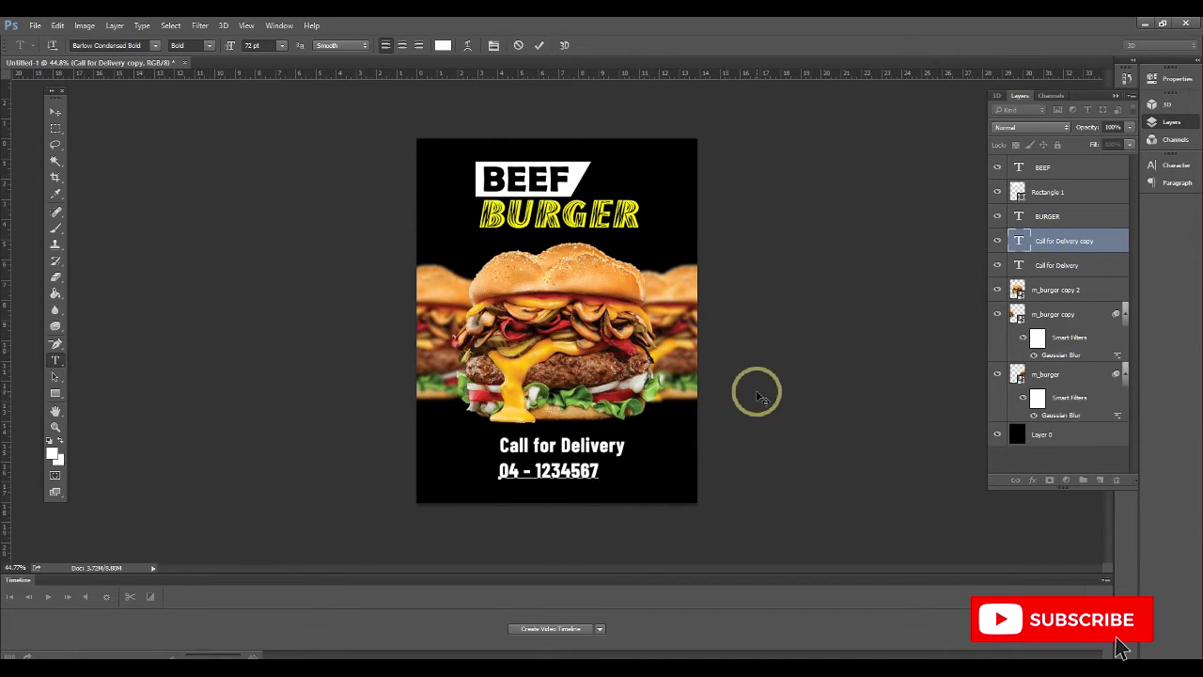
{"action": "left_click", "coordinate": [54, 112]}
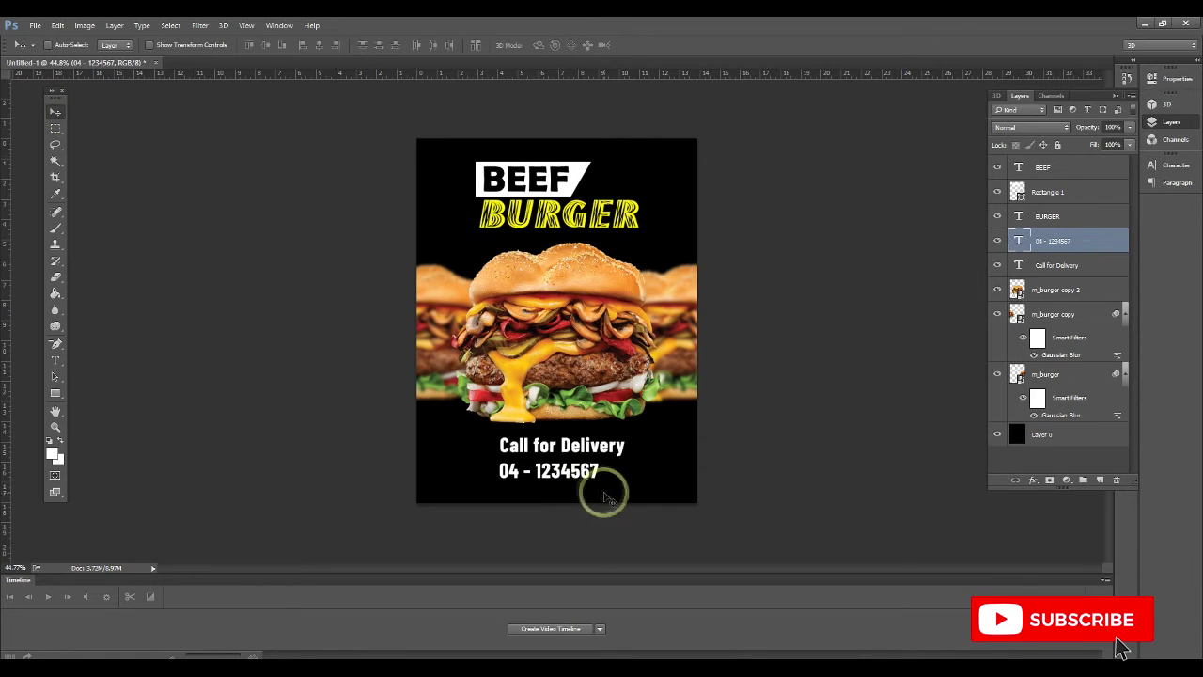
Shift the phone number under "Call for Delivery" and enlarge it so it is wider than the line above
{"action": "left_click_drag", "start_coordinate": [588, 484], "coordinate": [594, 484]}
{"action": "scroll", "coordinate": [595, 484], "scroll_direction": "up", "scroll_amount": 4}
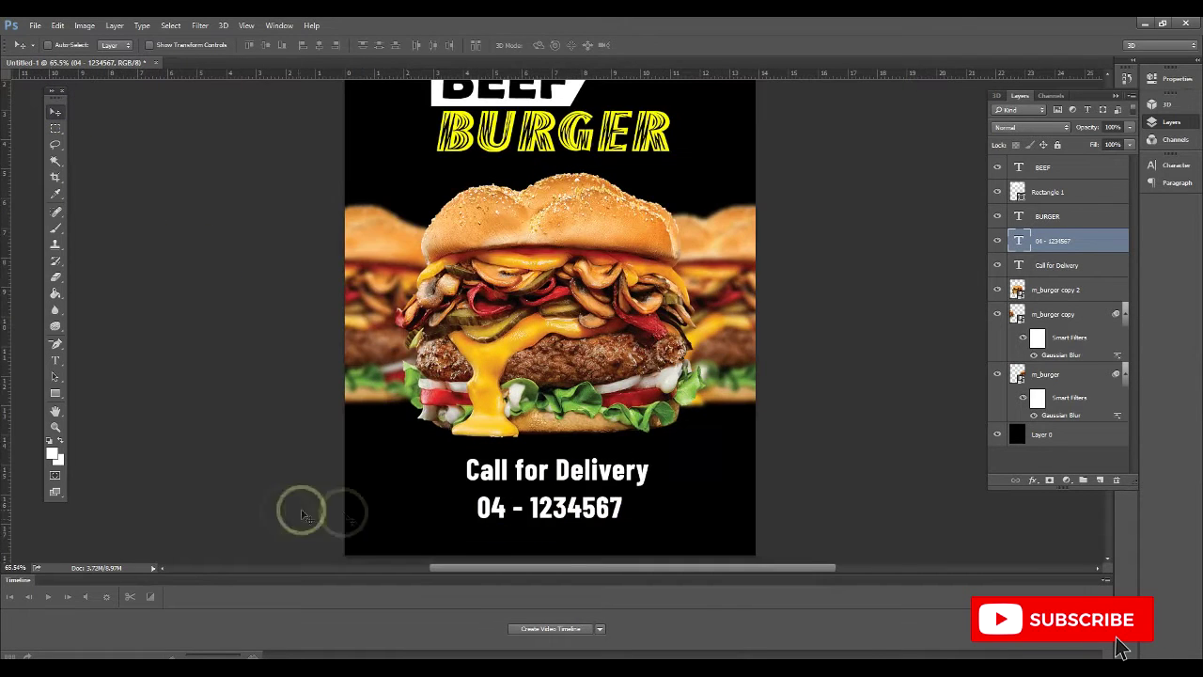
{"action": "key", "text": "ctrl+t"}
{"action": "left_click_drag", "start_coordinate": [621, 524], "coordinate": [652, 553]}
{"action": "key", "text": "Return"}
Show the guides and align the horizontal centres of the phone number and "Call for Delivery" layers
{"action": "key", "text": "ctrl+h"}
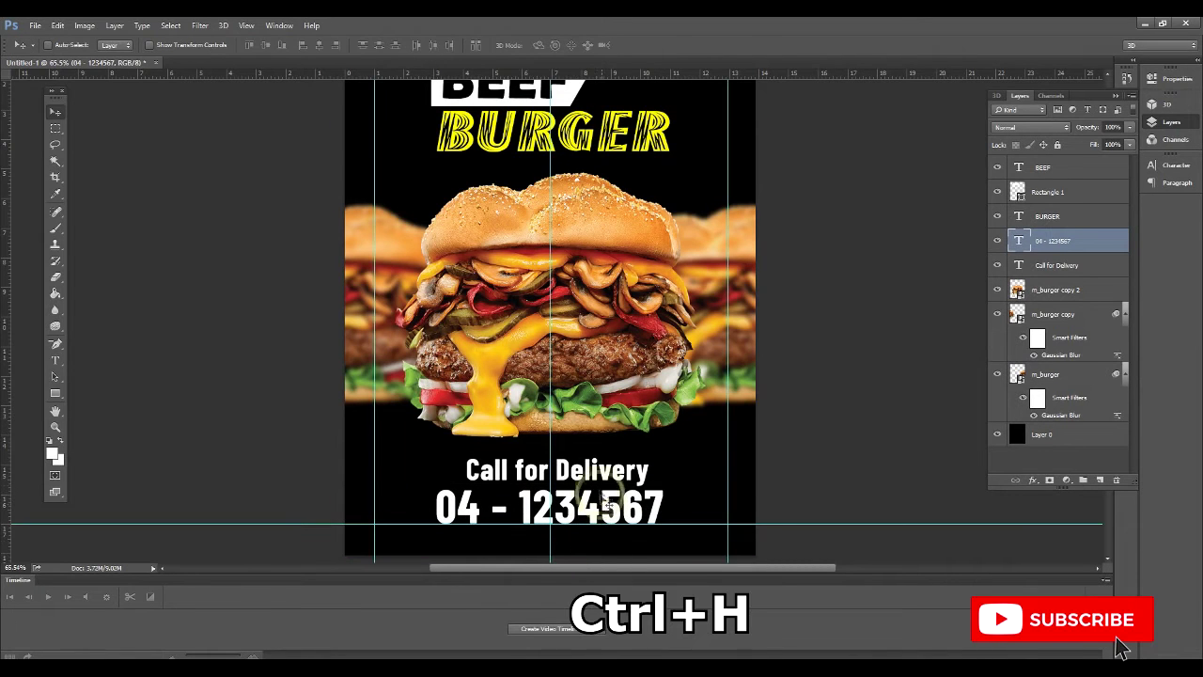
{"action": "left_click", "coordinate": [1074, 268], "text": "shift"}
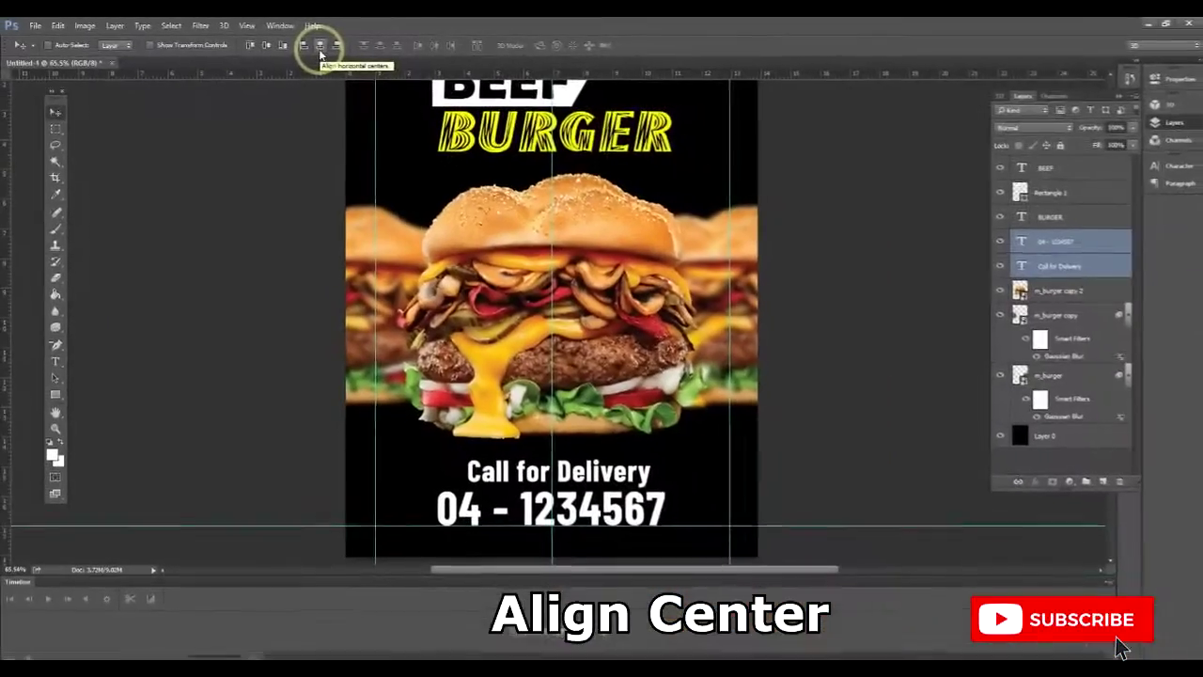
{"action": "left_click", "coordinate": [319, 47]}
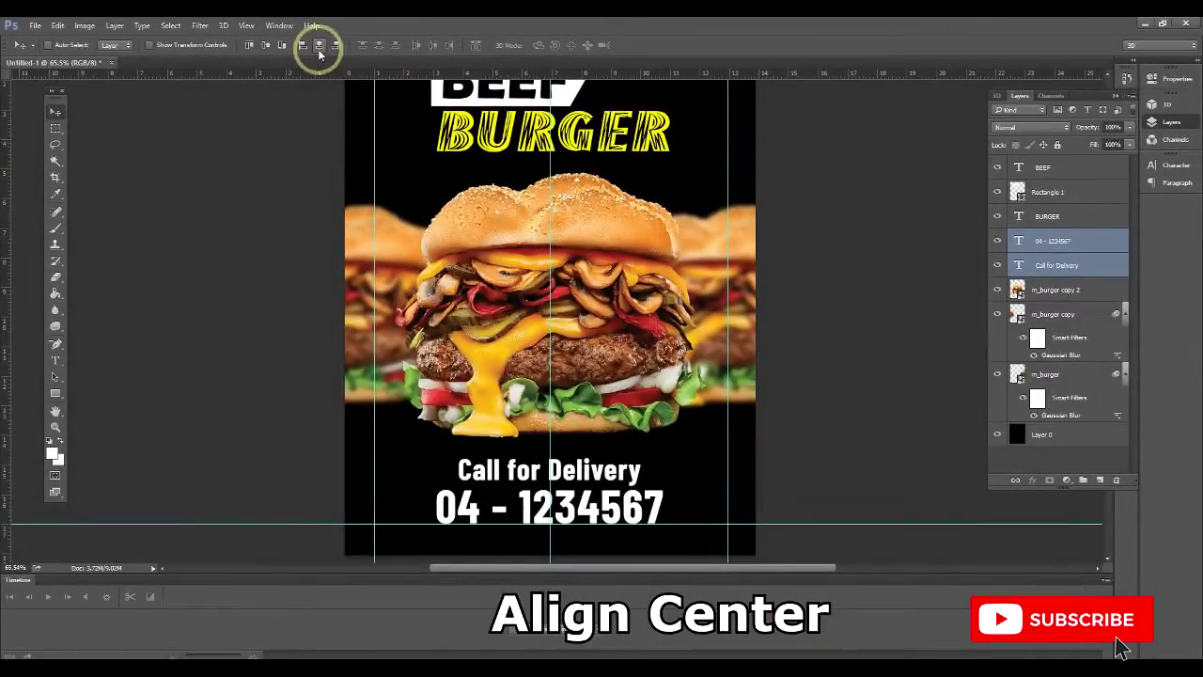
Move both delivery text lines to about X 501 px, Y 1133.5 px, centred on the middle guide, and hide the guides
{"action": "key", "text": "ctrl+t"}
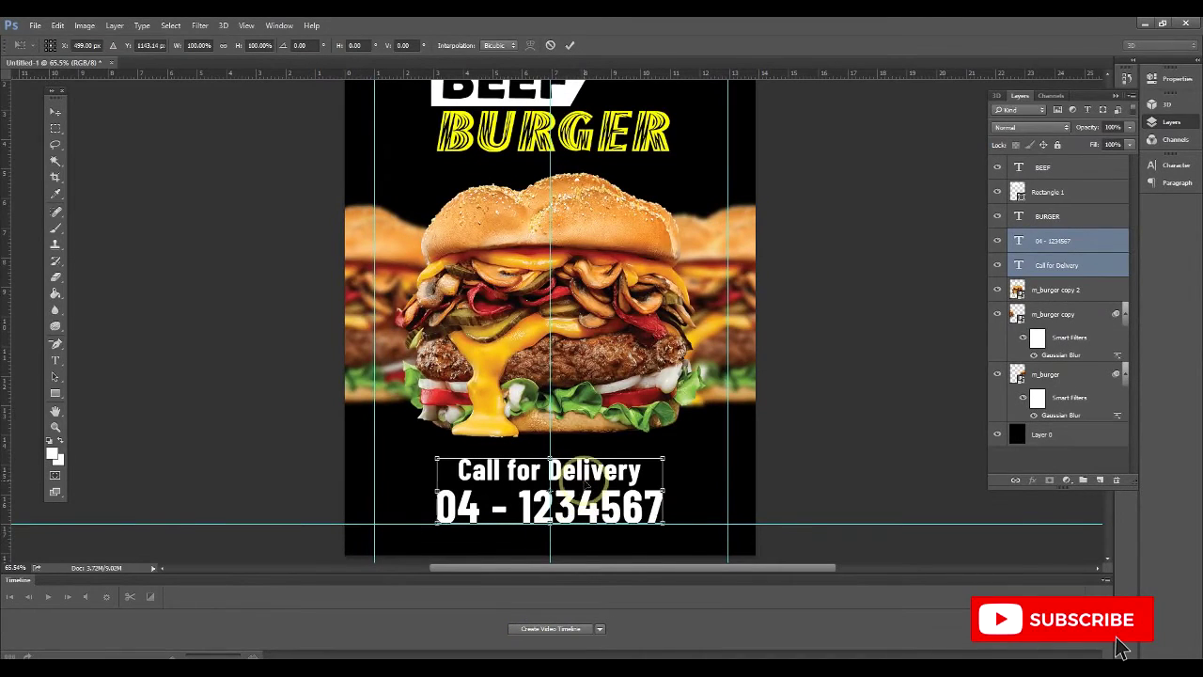
{"action": "left_click_drag", "start_coordinate": [580, 468], "coordinate": [584, 468]}
{"action": "key", "text": "shift+Up"}
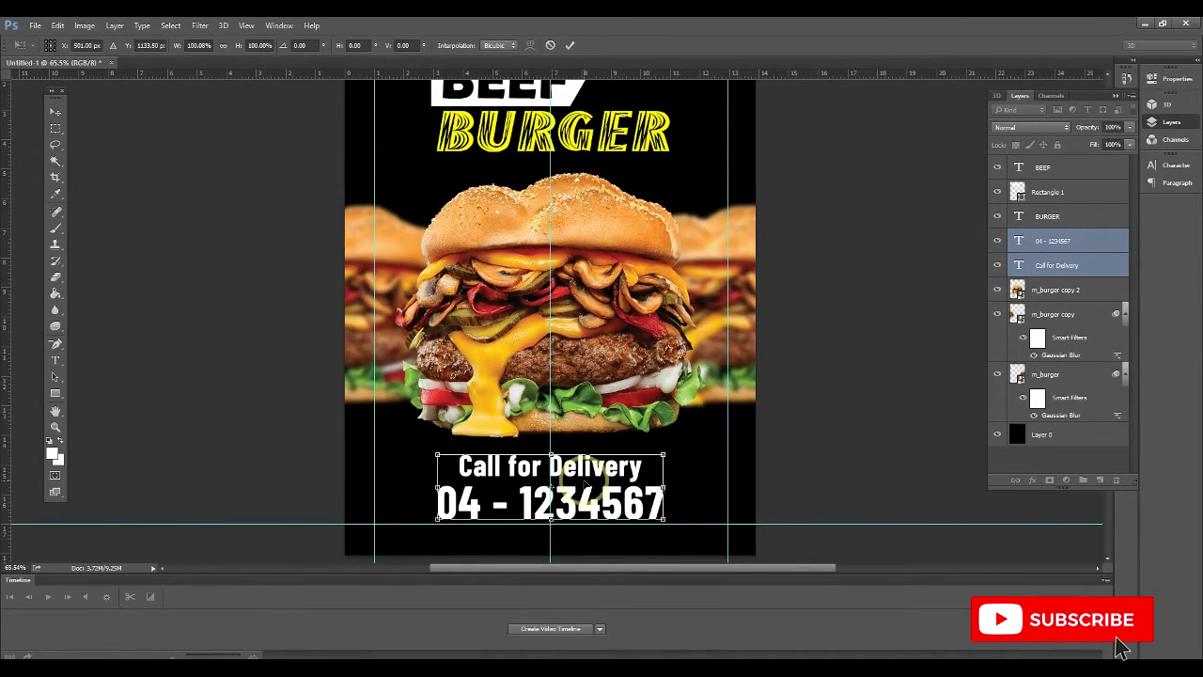
{"action": "key", "text": "Return"}
{"action": "key", "text": "ctrl+semicolon"}
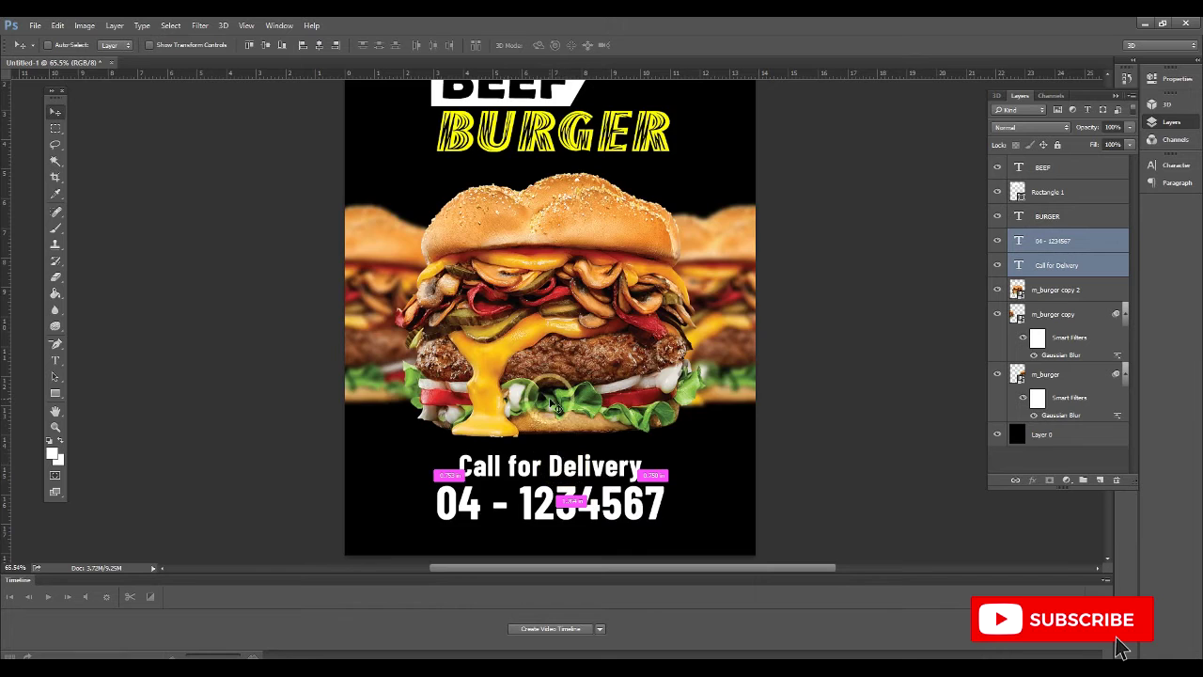
Centre the three burger layers together on the middle guide at X 500.5 px and scale them down to about 83%
{"action": "scroll", "coordinate": [552, 402], "scroll_direction": "down", "scroll_amount": 3}
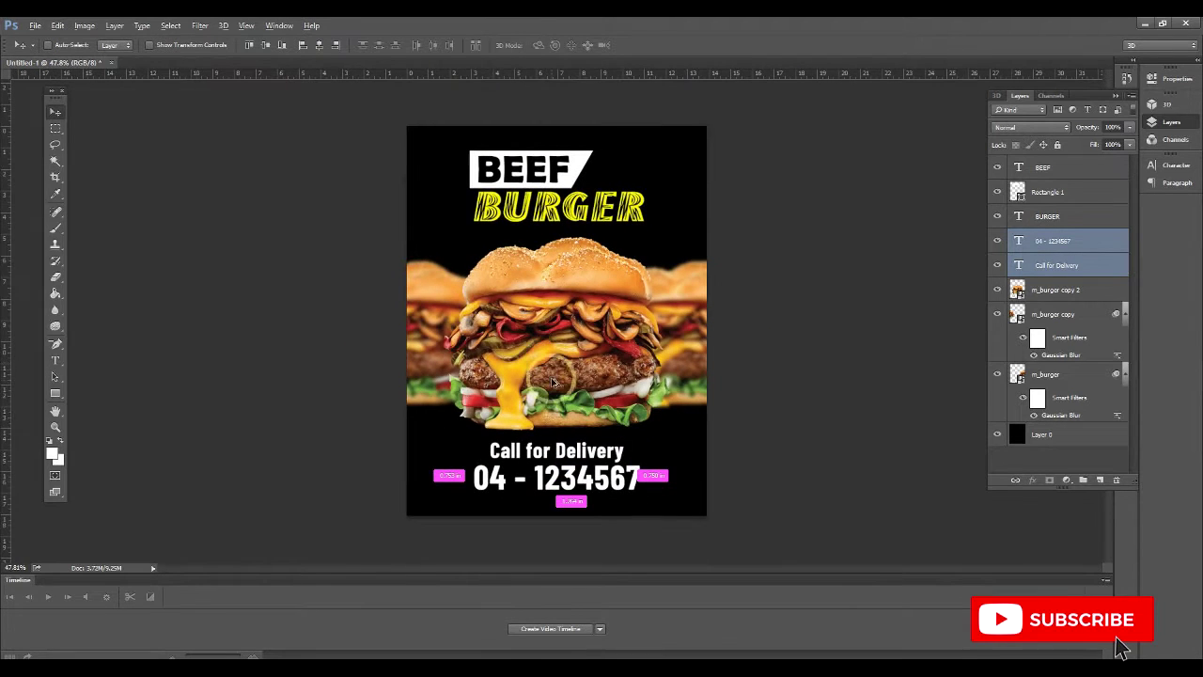
{"action": "scroll", "coordinate": [553, 380], "scroll_direction": "down", "scroll_amount": 1}
{"action": "left_click", "coordinate": [1055, 291]}
{"action": "left_click", "coordinate": [1062, 365], "text": "shift"}
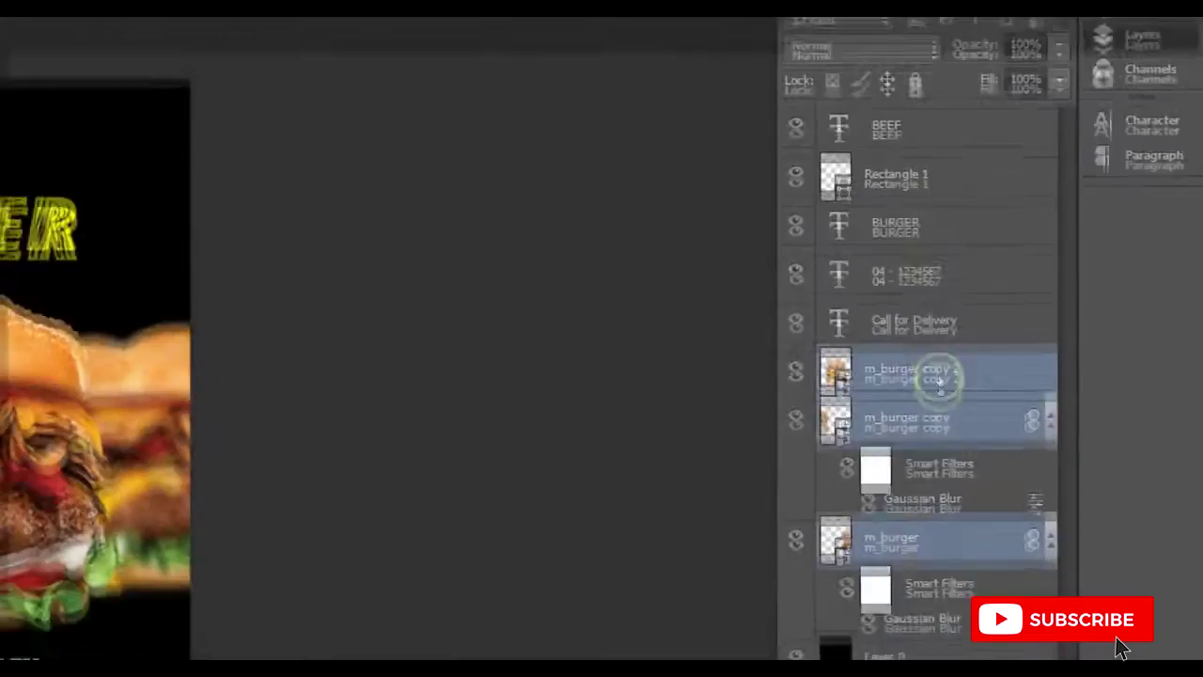
{"action": "left_click", "coordinate": [1068, 294]}
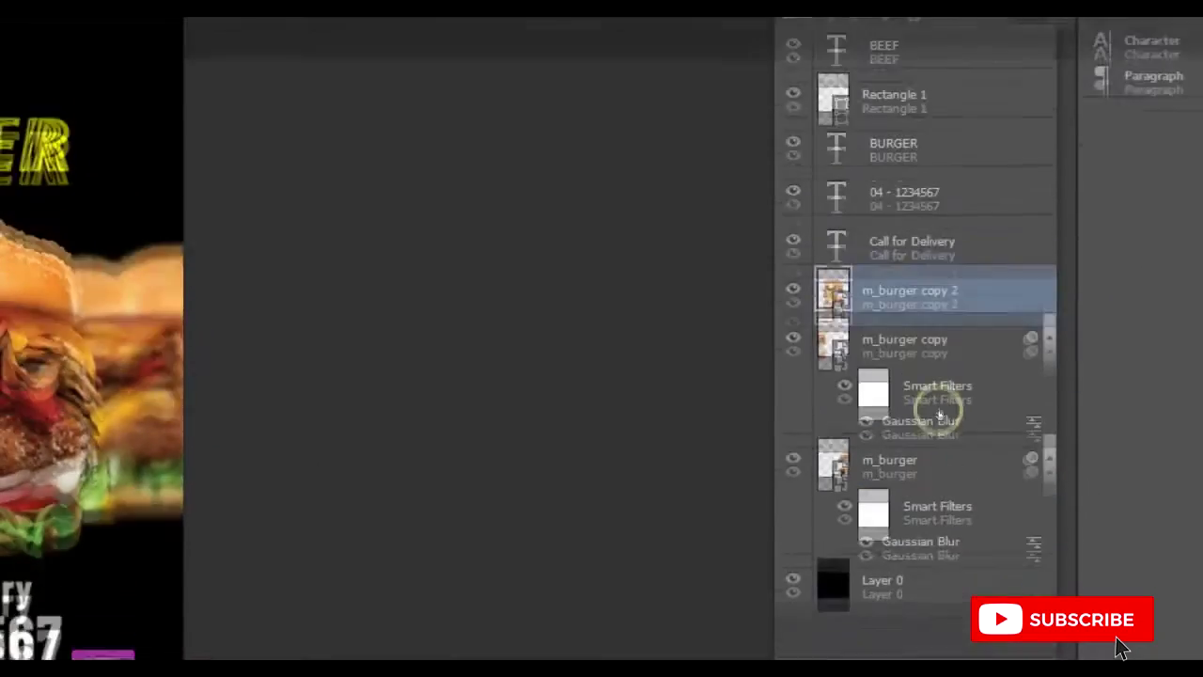
{"action": "left_click", "coordinate": [939, 343], "text": "shift"}
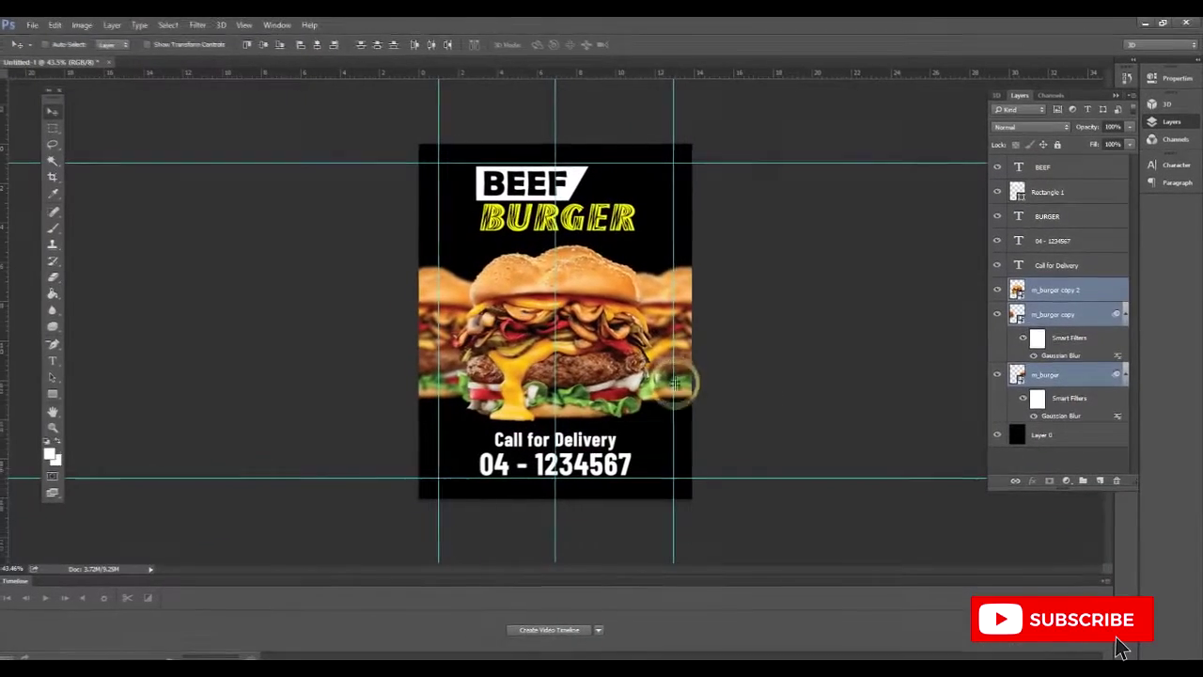
{"action": "key", "text": "ctrl+t"}
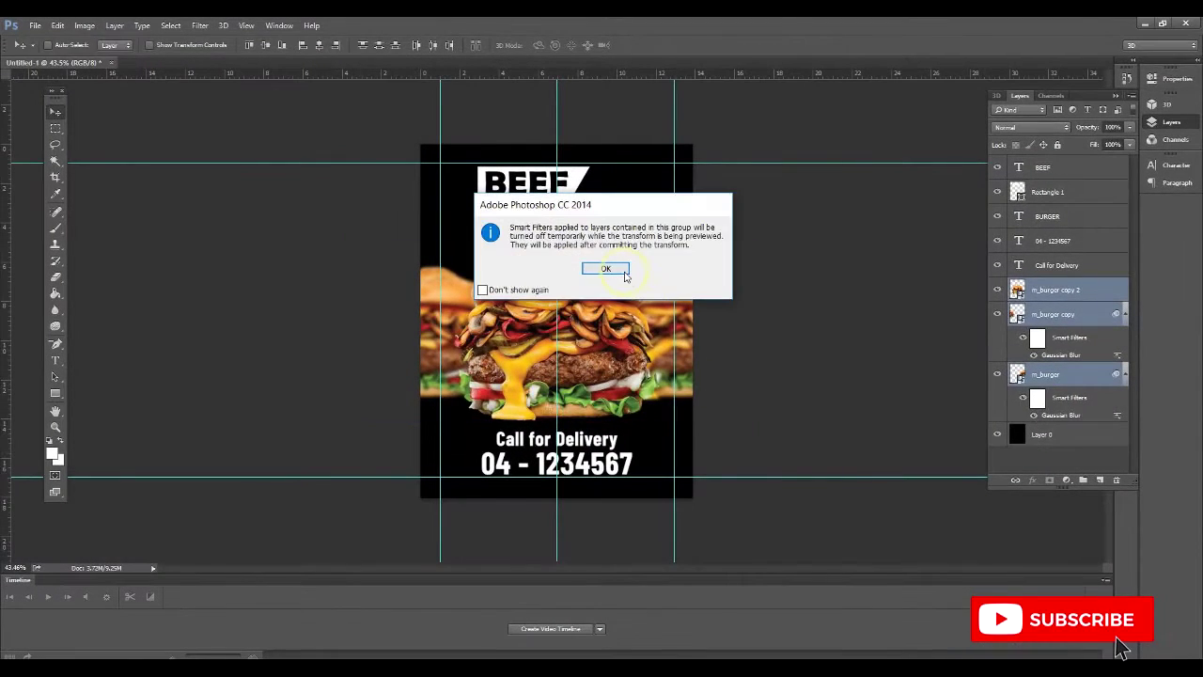
{"action": "left_click", "coordinate": [606, 269]}
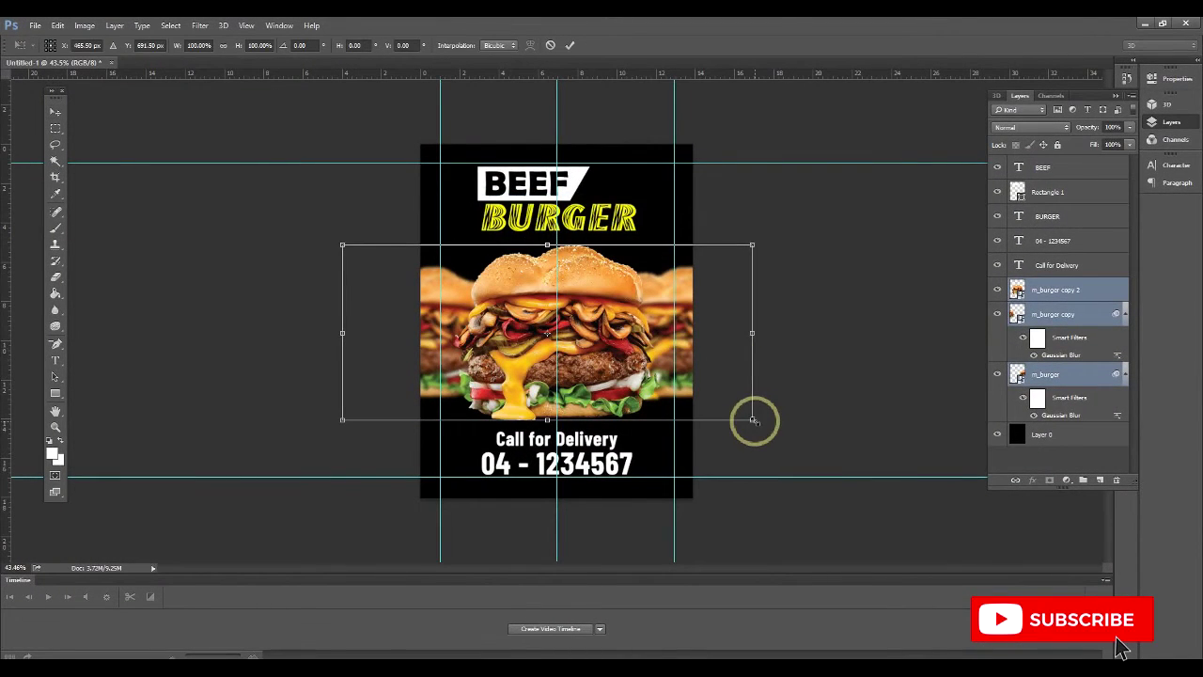
{"action": "left_click_drag", "start_coordinate": [694, 382], "coordinate": [703, 383]}
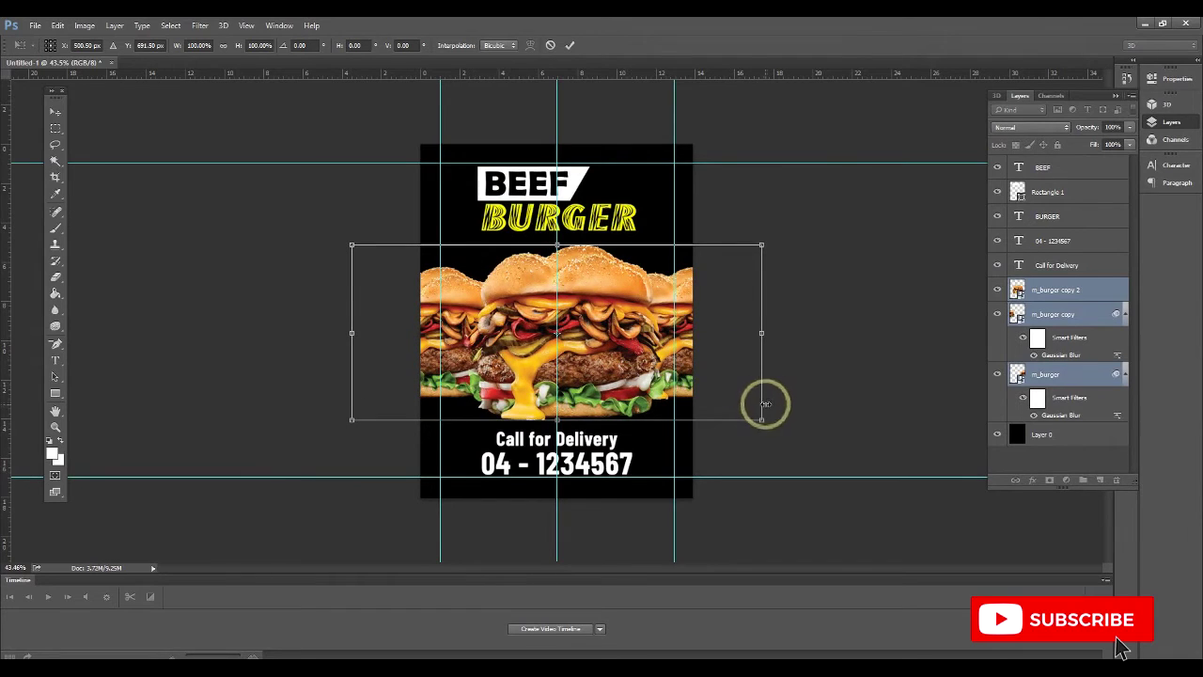
{"action": "left_click_drag", "start_coordinate": [762, 416], "coordinate": [723, 410]}
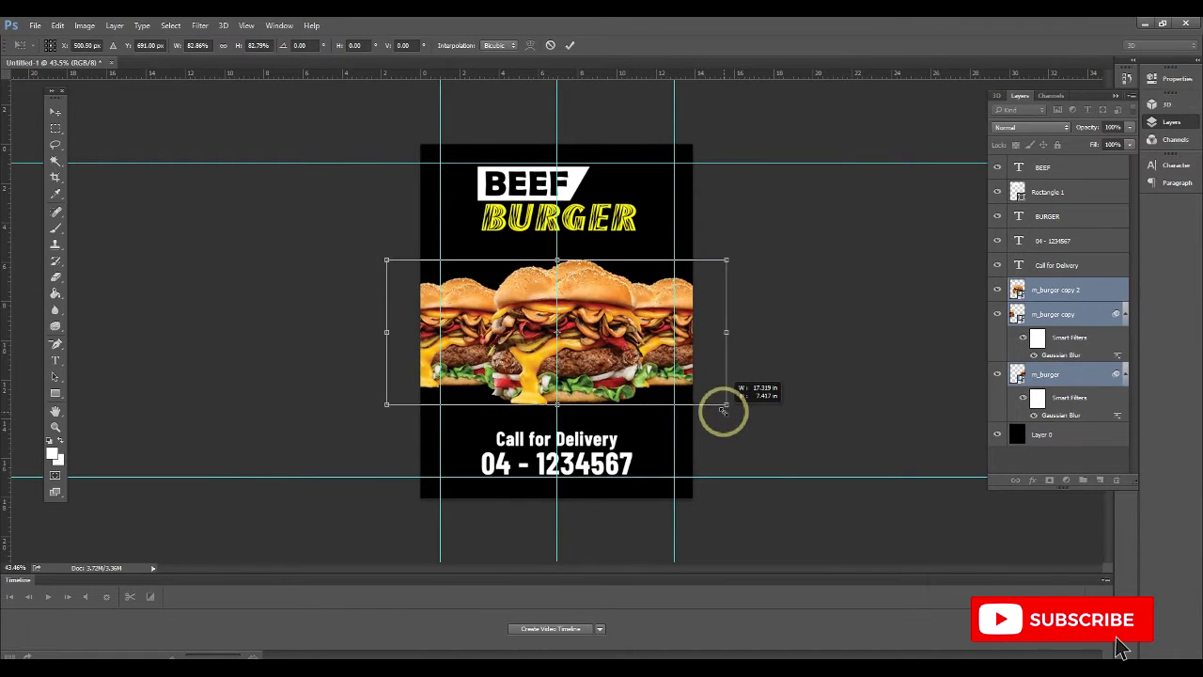
{"action": "key", "text": "Return"}
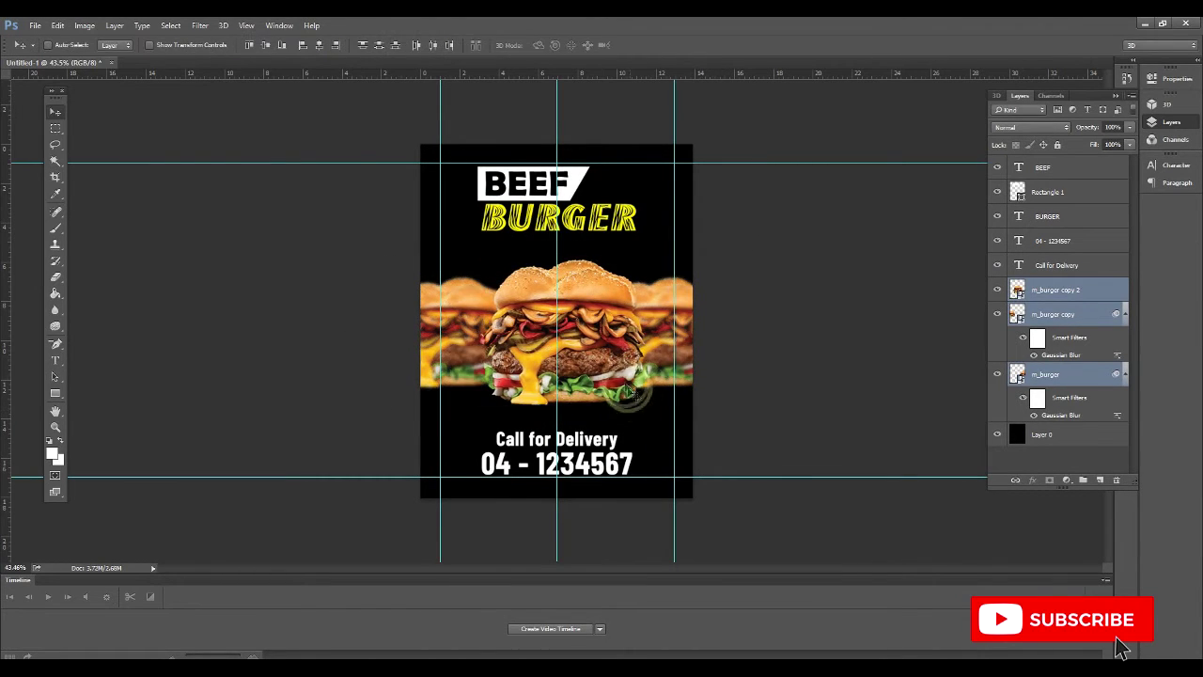
Move "Call for Delivery" and the phone number together slightly up towards the burgers, and hide the guides
{"action": "right_click", "coordinate": [571, 441]}
{"action": "left_click", "coordinate": [582, 448]}
{"action": "right_click", "coordinate": [583, 469], "text": "shift"}
{"action": "left_click", "coordinate": [591, 475], "text": "shift"}
{"action": "left_click_drag", "start_coordinate": [590, 468], "coordinate": [596, 463]}
{"action": "key", "text": "ctrl+semicolon"}
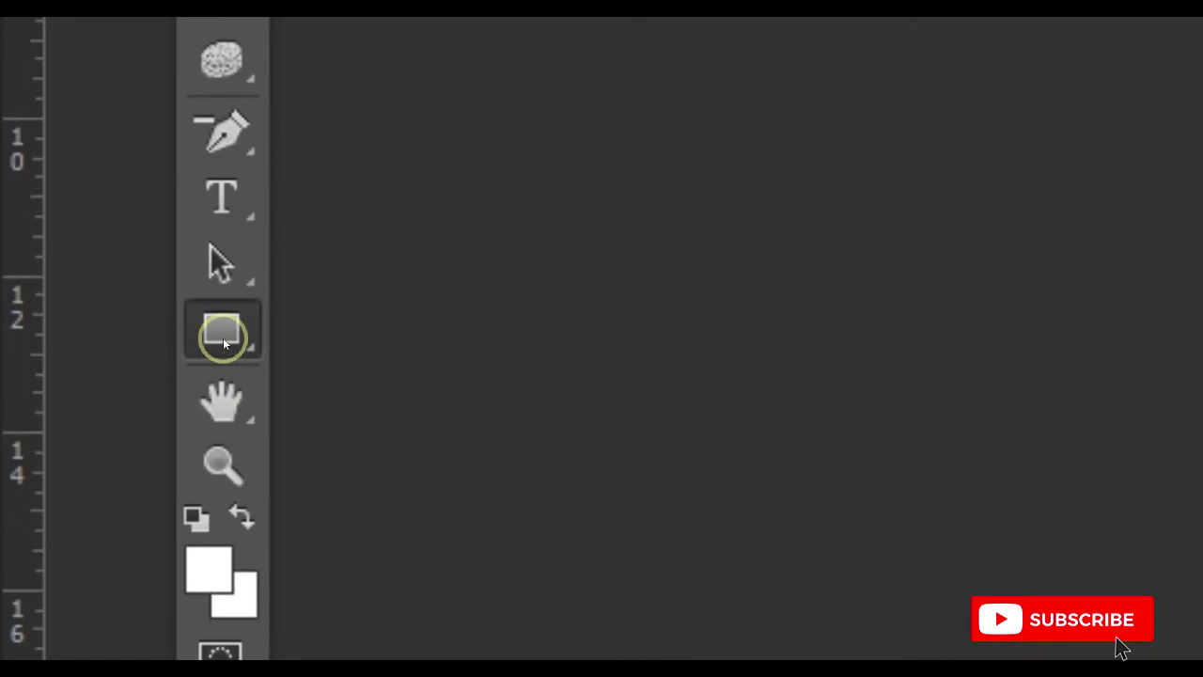
Draw a yellow-filled circle about 195 px wide with the Ellipse tool over the upper-right part of the central burger
{"action": "left_click_drag", "start_coordinate": [54, 393], "coordinate": [98, 413]}
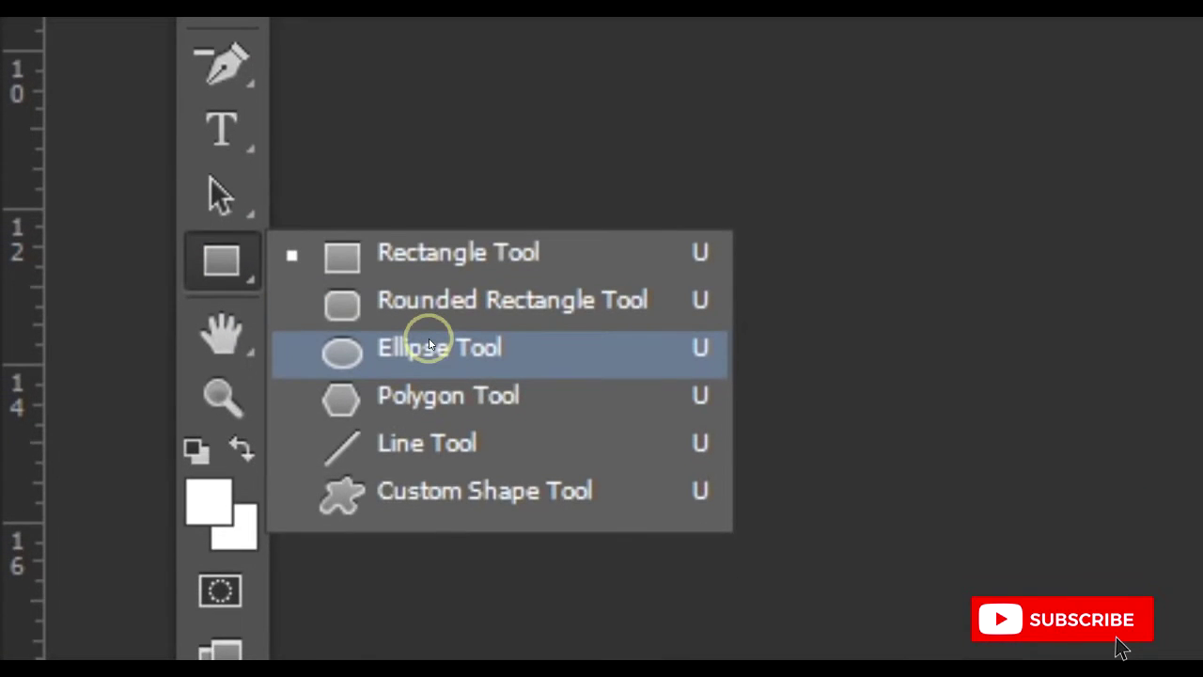
{"action": "left_click", "coordinate": [429, 346]}
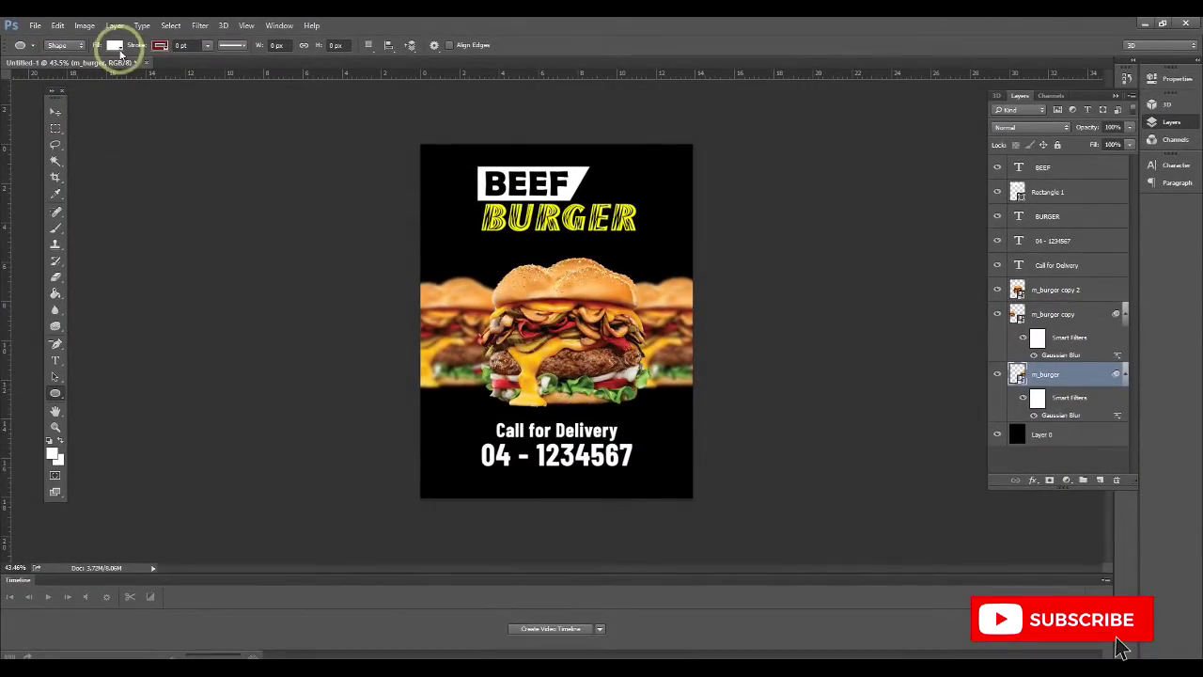
{"action": "left_click", "coordinate": [113, 45]}
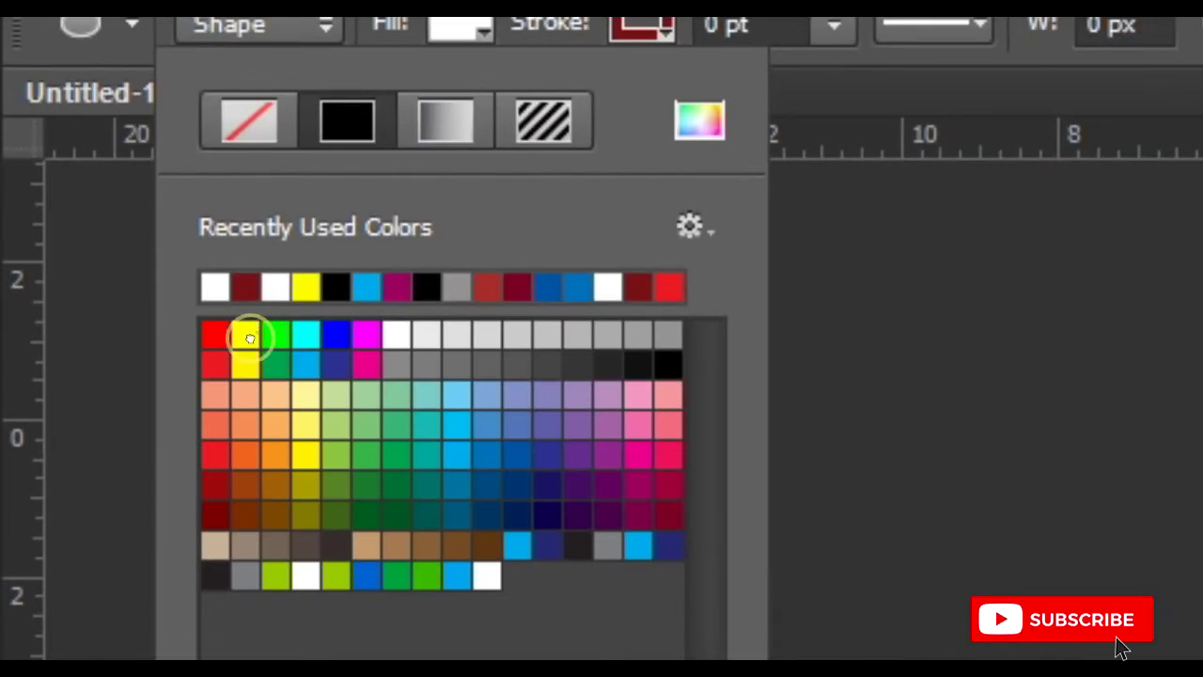
{"action": "left_click", "coordinate": [244, 336]}
{"action": "left_click_drag", "start_coordinate": [590, 256], "coordinate": [613, 273]}
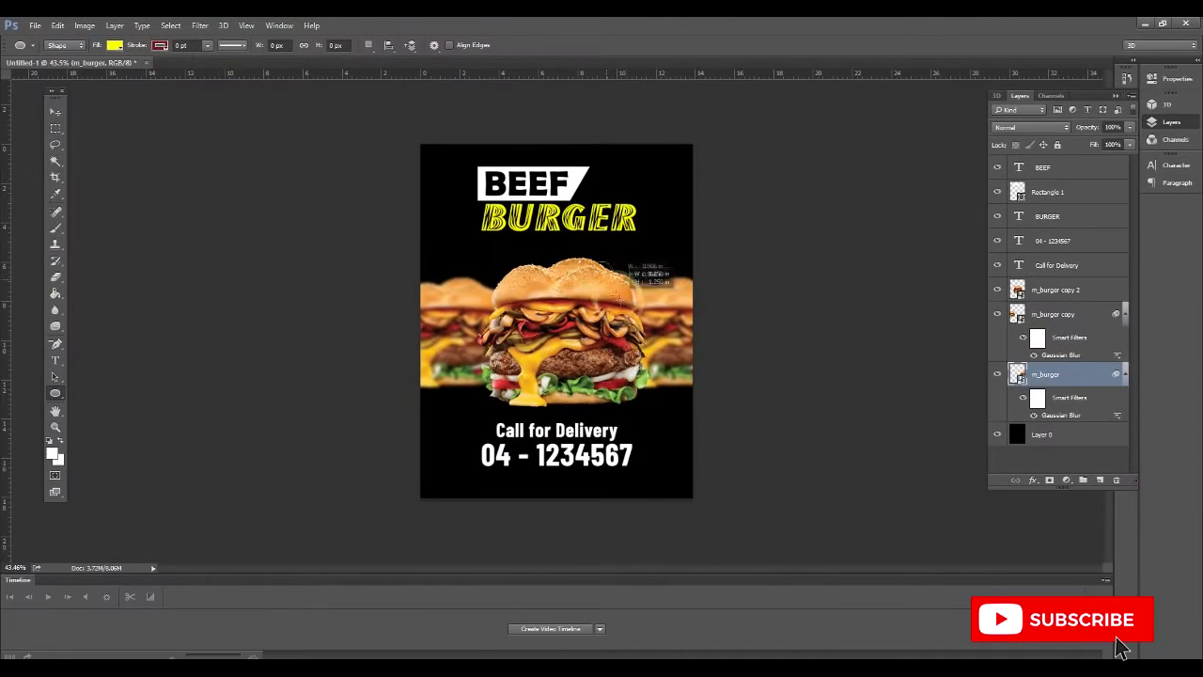
{"action": "left_click_drag", "start_coordinate": [662, 342], "coordinate": [643, 315]}
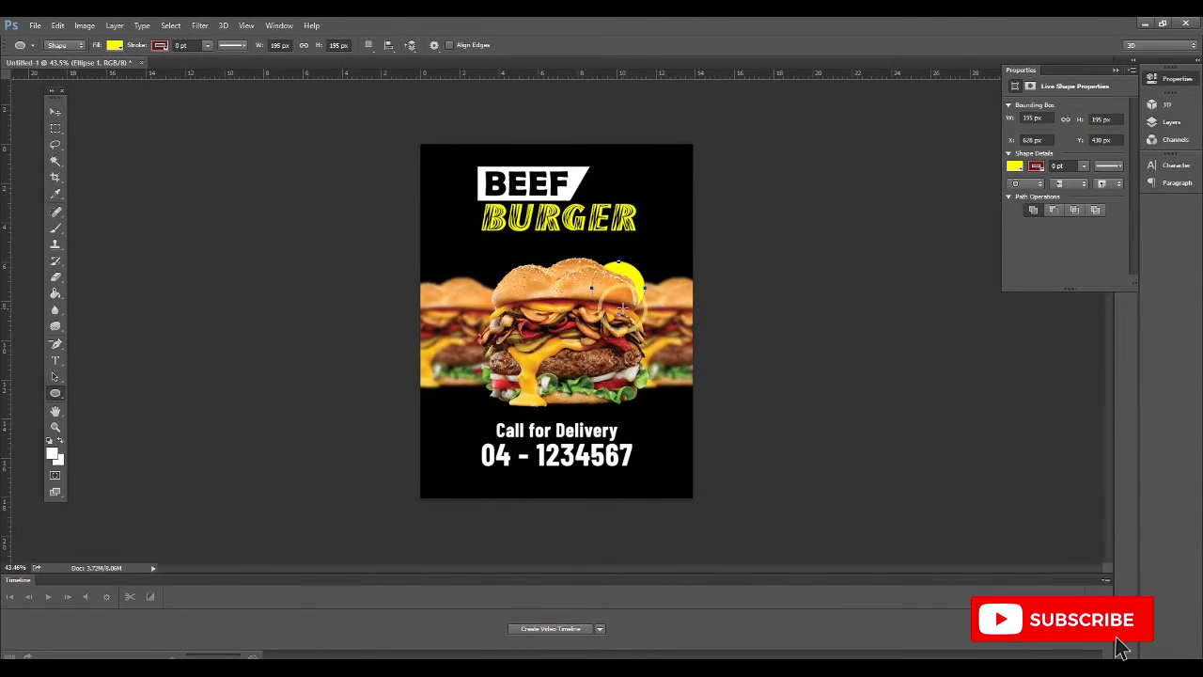
Place the yellow circle's layer in front of all burger layers and shift the circle to the central bun's upper-right edge
{"action": "left_click", "coordinate": [55, 114]}
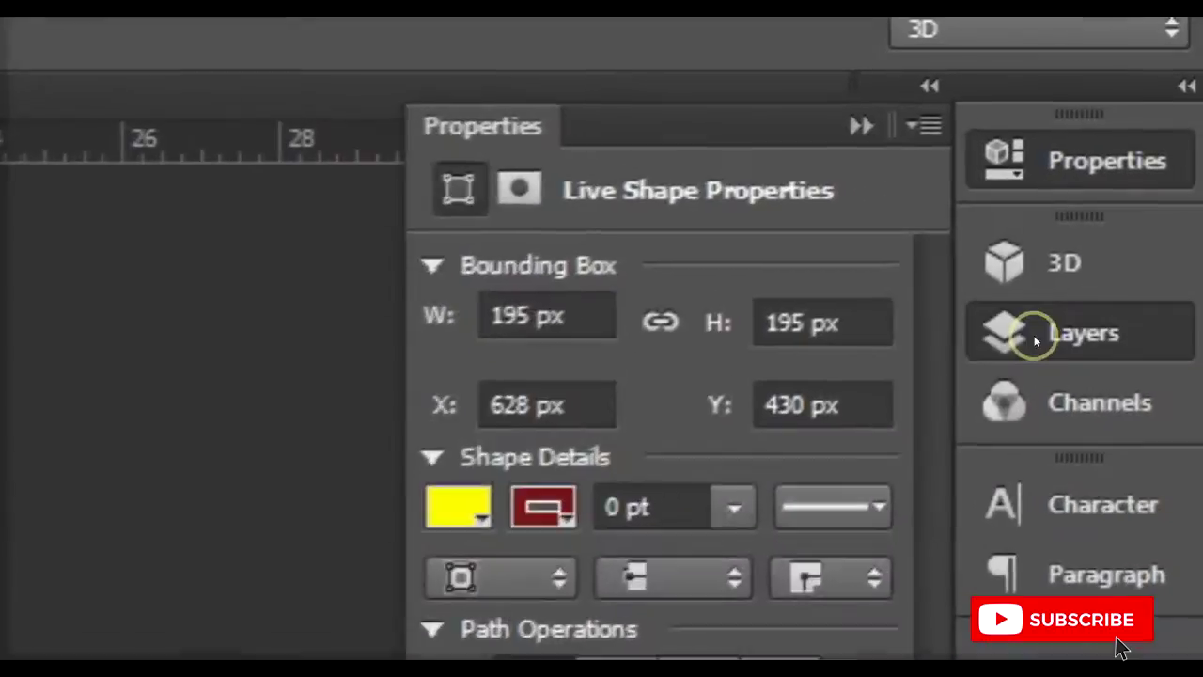
{"action": "left_click", "coordinate": [1158, 125]}
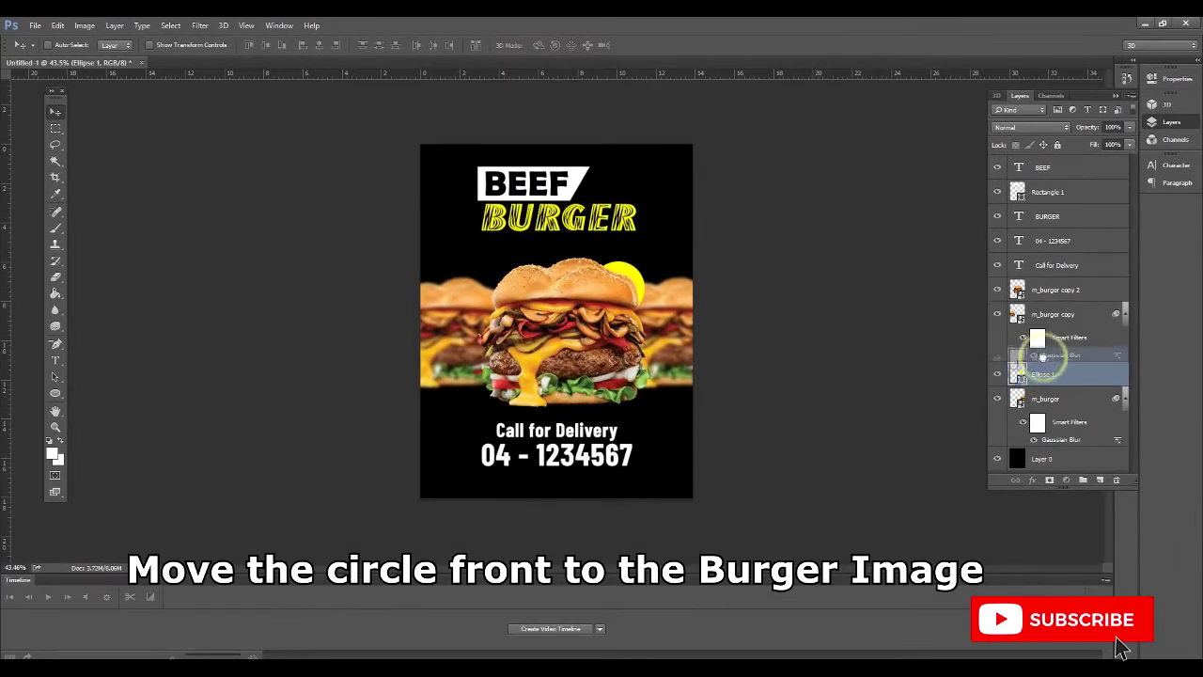
{"action": "left_click_drag", "start_coordinate": [1041, 357], "coordinate": [1045, 288]}
{"action": "left_click_drag", "start_coordinate": [609, 282], "coordinate": [642, 290]}
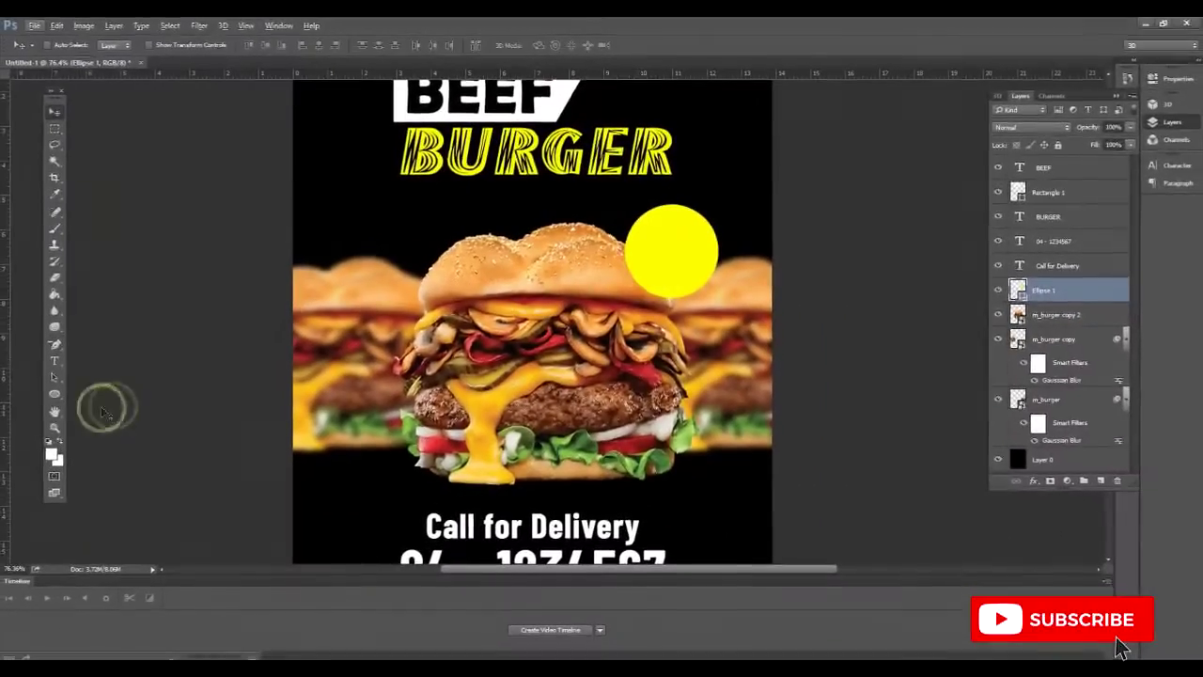
Add black "$5" text in Barlow Condensed Bold, 72 pt, inside the yellow circle
{"action": "left_click", "coordinate": [57, 361]}
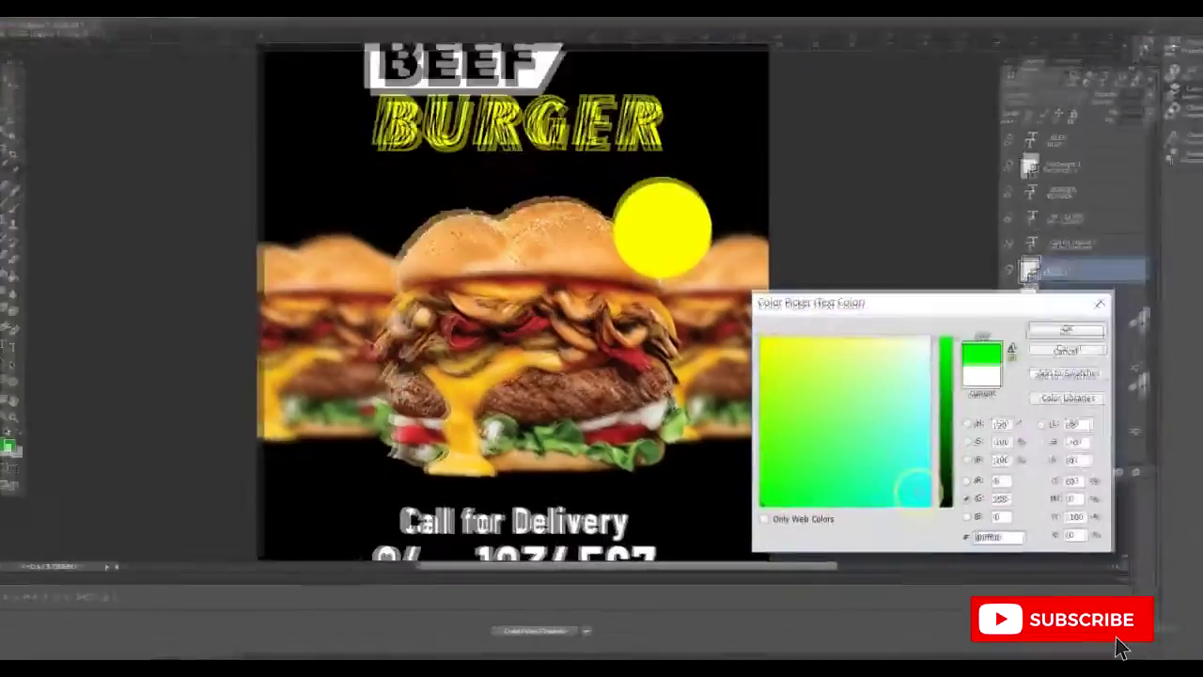
{"action": "left_click", "coordinate": [936, 561]}
{"action": "left_click", "coordinate": [1052, 345]}
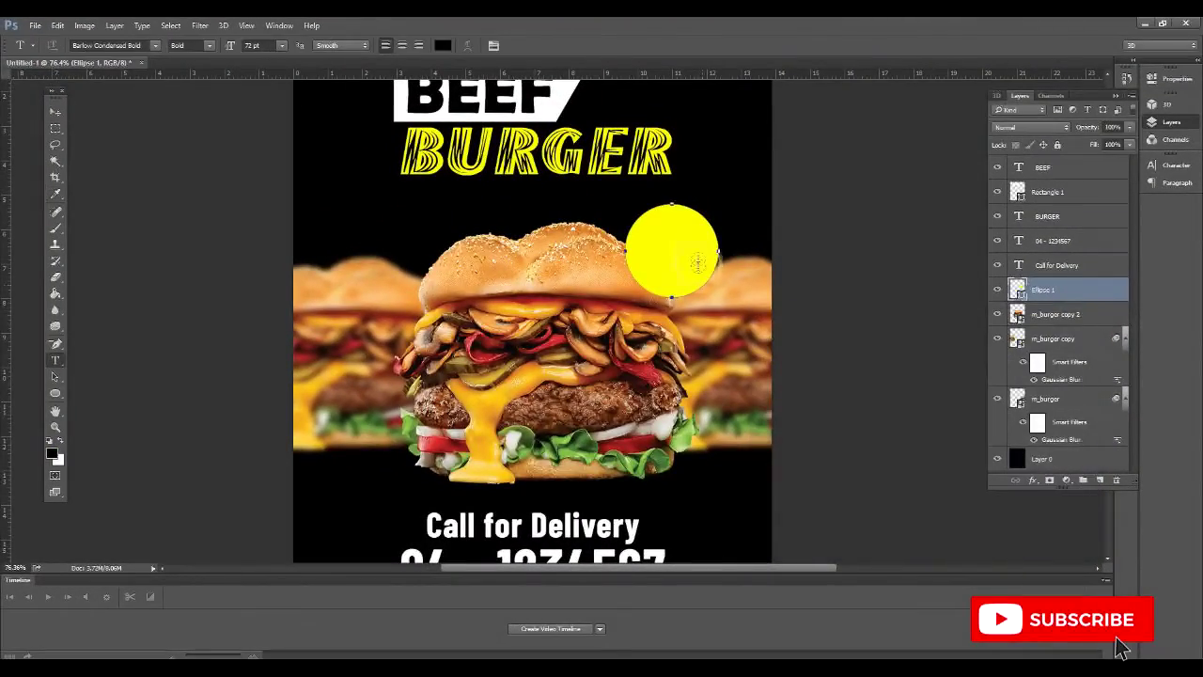
{"action": "left_click", "coordinate": [694, 200]}
{"action": "left_click", "coordinate": [663, 190]}
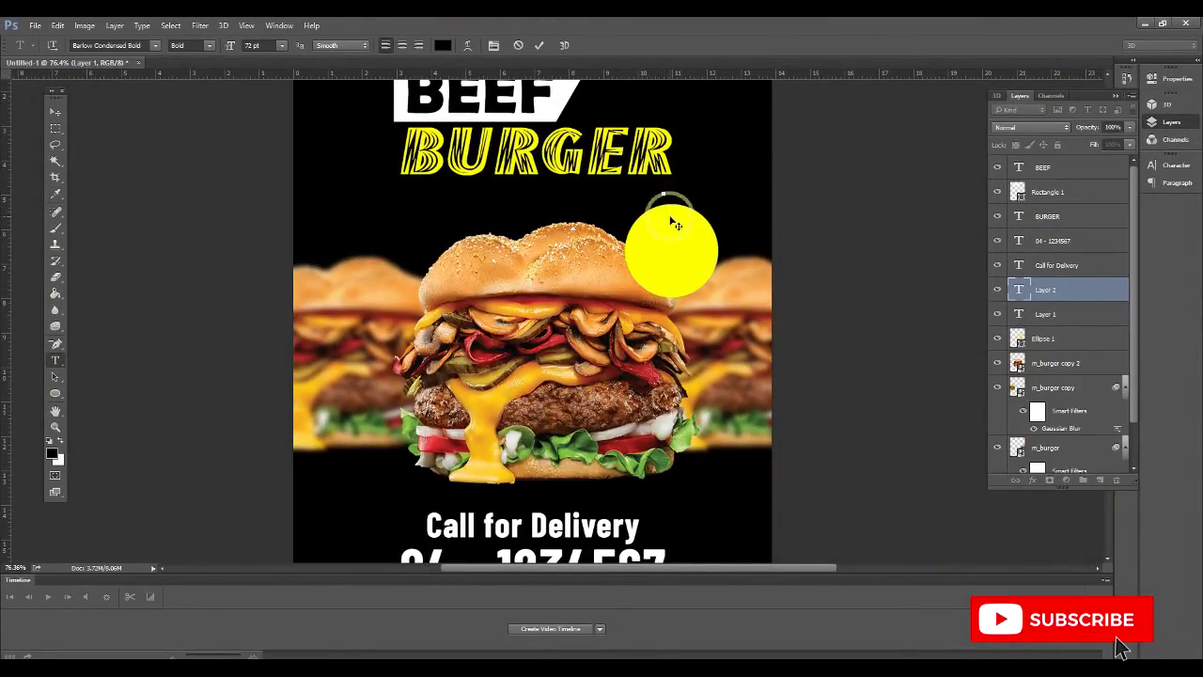
{"action": "left_click", "coordinate": [54, 113]}
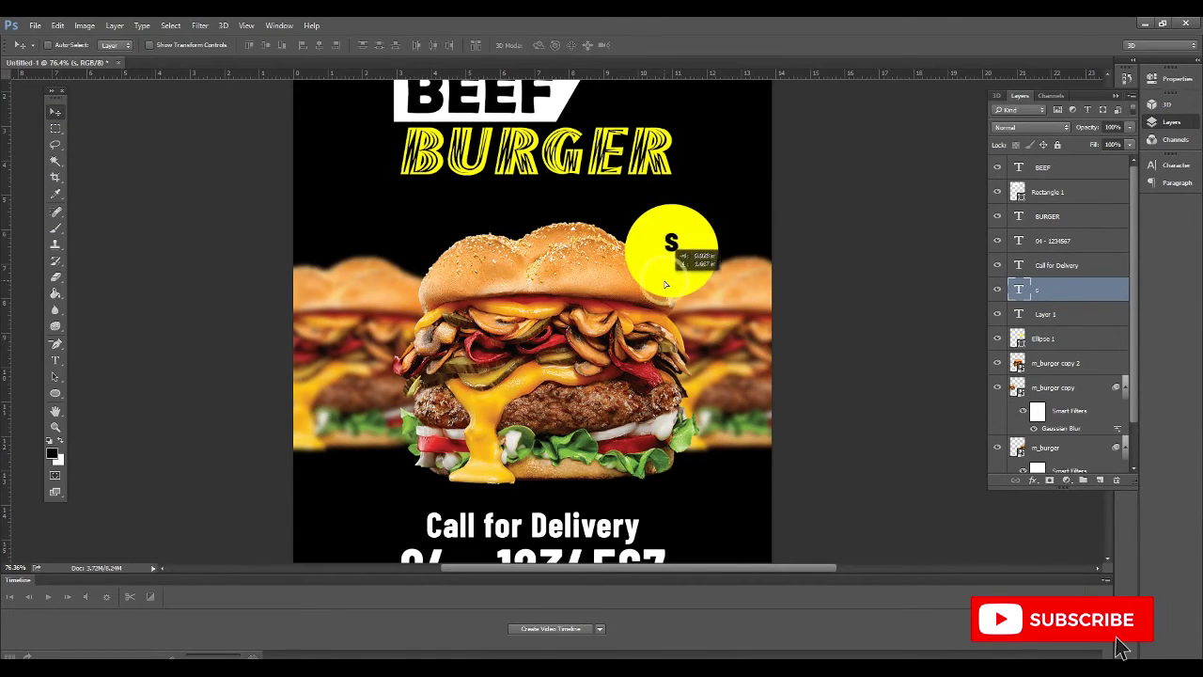
{"action": "key", "text": "t"}
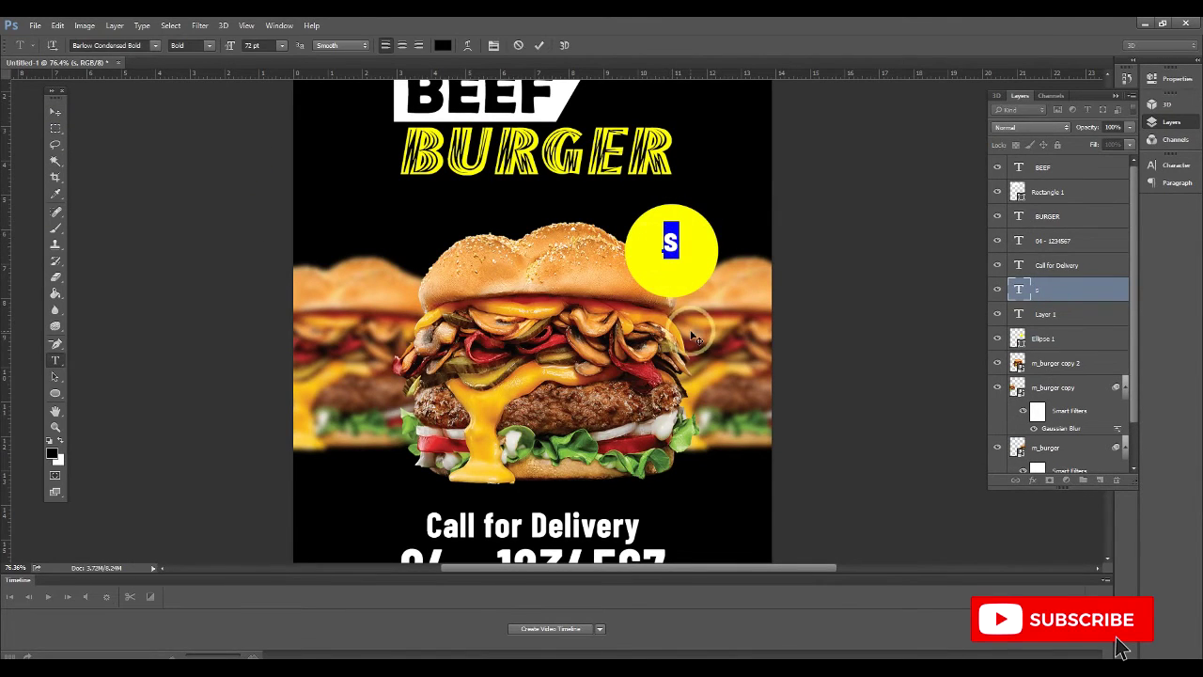
{"action": "left_click", "coordinate": [52, 113]}
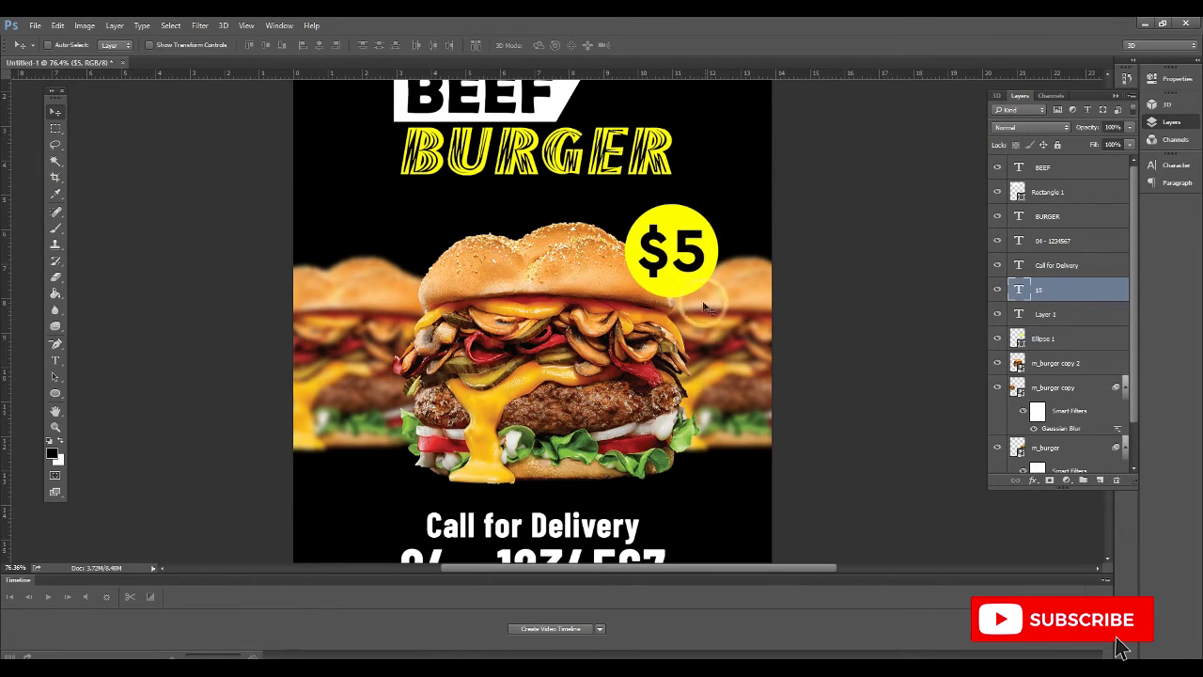
Scale the "$5" text down slightly so it fits inside the yellow circle with more margin
{"action": "key", "text": "ctrl+t"}
{"action": "left_click_drag", "start_coordinate": [710, 217], "coordinate": [704, 223]}
{"action": "key", "text": "Return"}
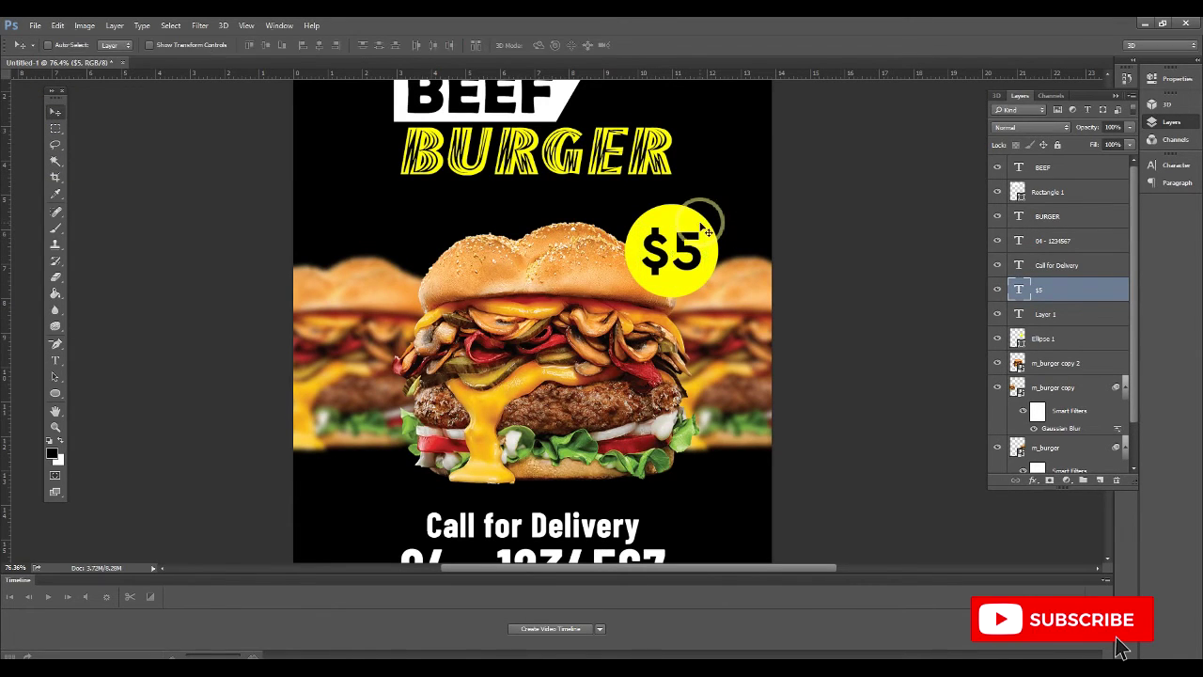
Delete the empty text layer between the "$5" text and the yellow circle
{"action": "key", "text": "ctrl+0"}
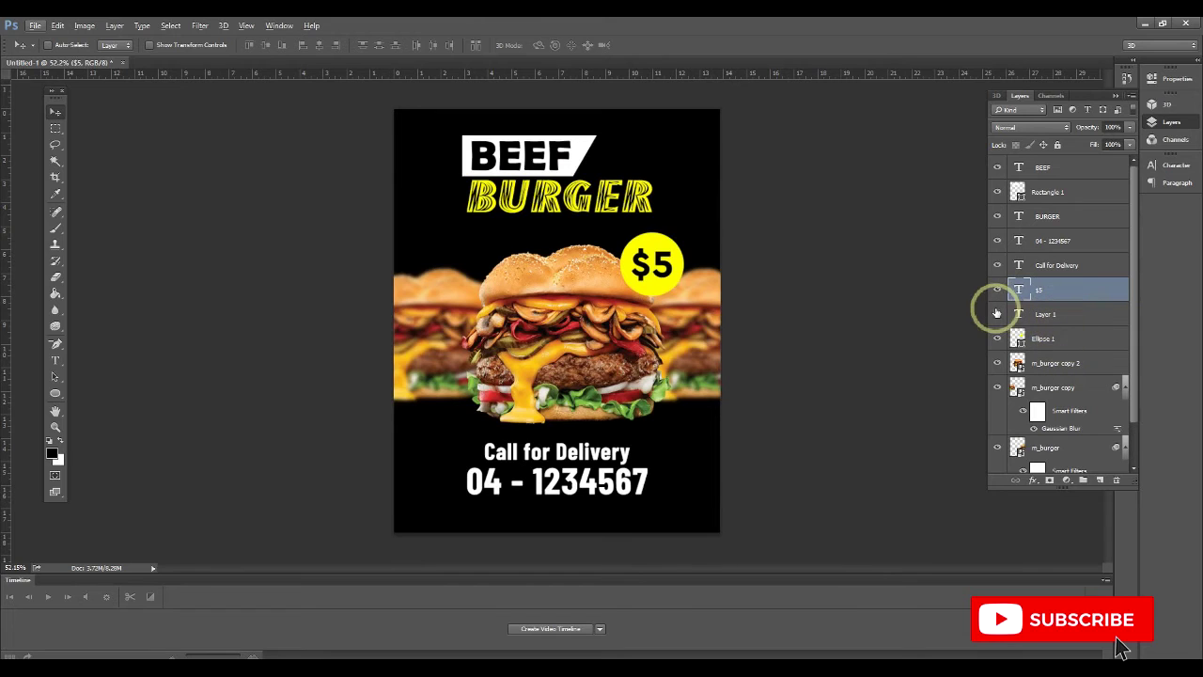
{"action": "left_click", "coordinate": [1038, 317]}
{"action": "key", "text": "Delete"}
Rotate the "$5" text and the yellow circle together slightly clockwise
{"action": "left_click", "coordinate": [1052, 293]}
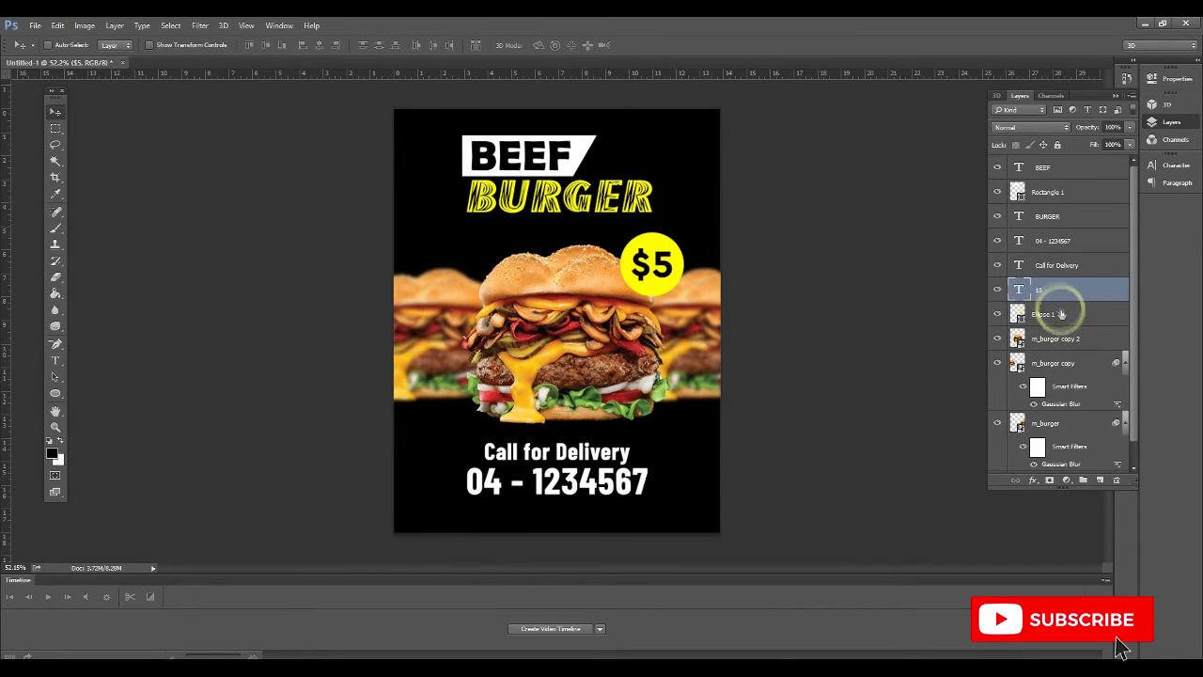
{"action": "left_click", "coordinate": [1062, 318], "text": "ctrl"}
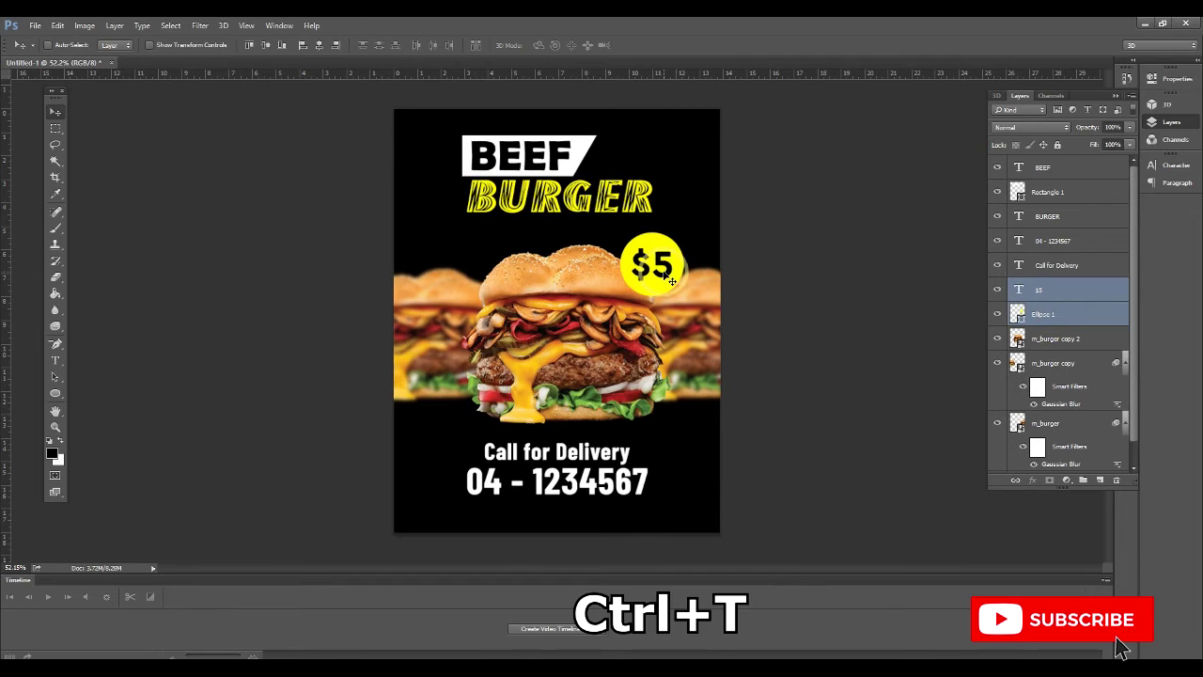
{"action": "key", "text": "ctrl+t"}
{"action": "left_click_drag", "start_coordinate": [690, 223], "coordinate": [696, 219]}
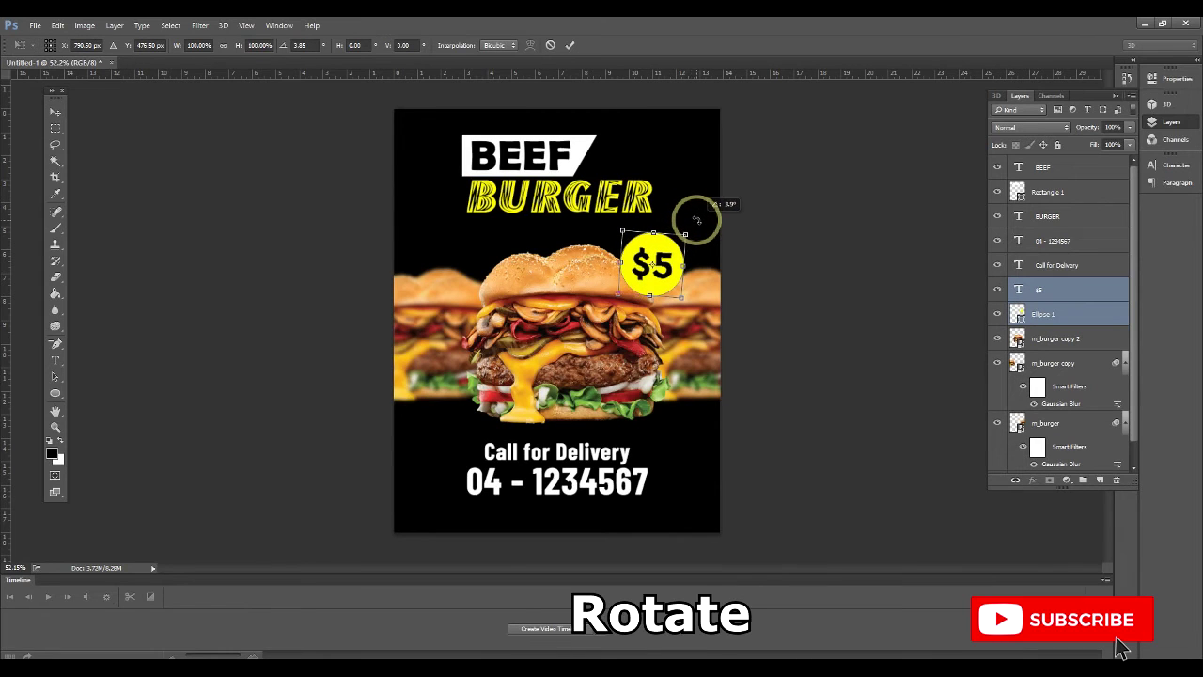
{"action": "key", "text": "Escape"}
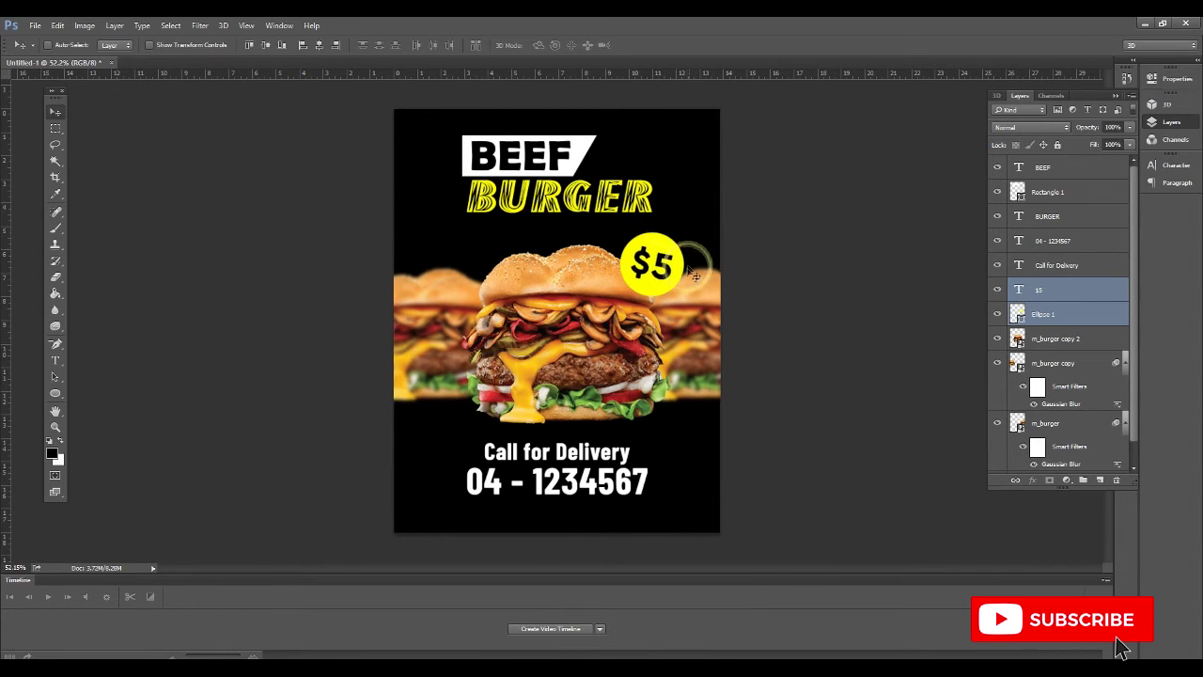
{"action": "key", "text": "ctrl+t"}
{"action": "left_click_drag", "start_coordinate": [685, 226], "coordinate": [681, 231]}
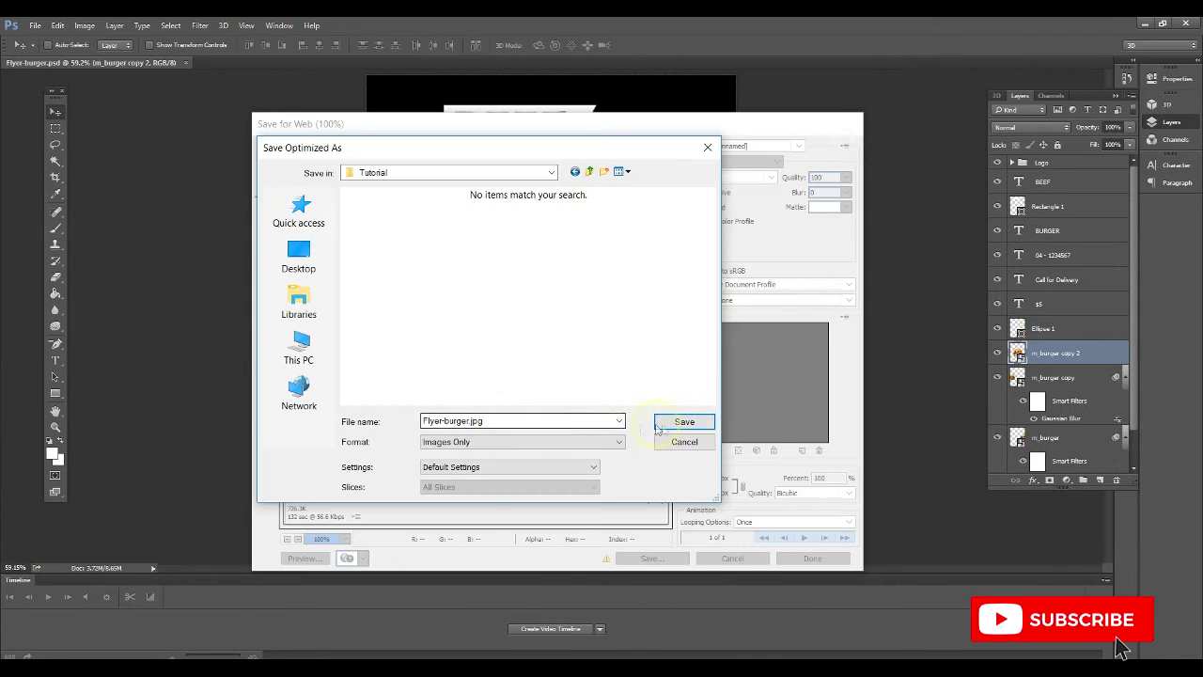
Save the optimized web image as Flyer-burger.jpg in the Tutorial folder
{"action": "left_click", "coordinate": [679, 422]}
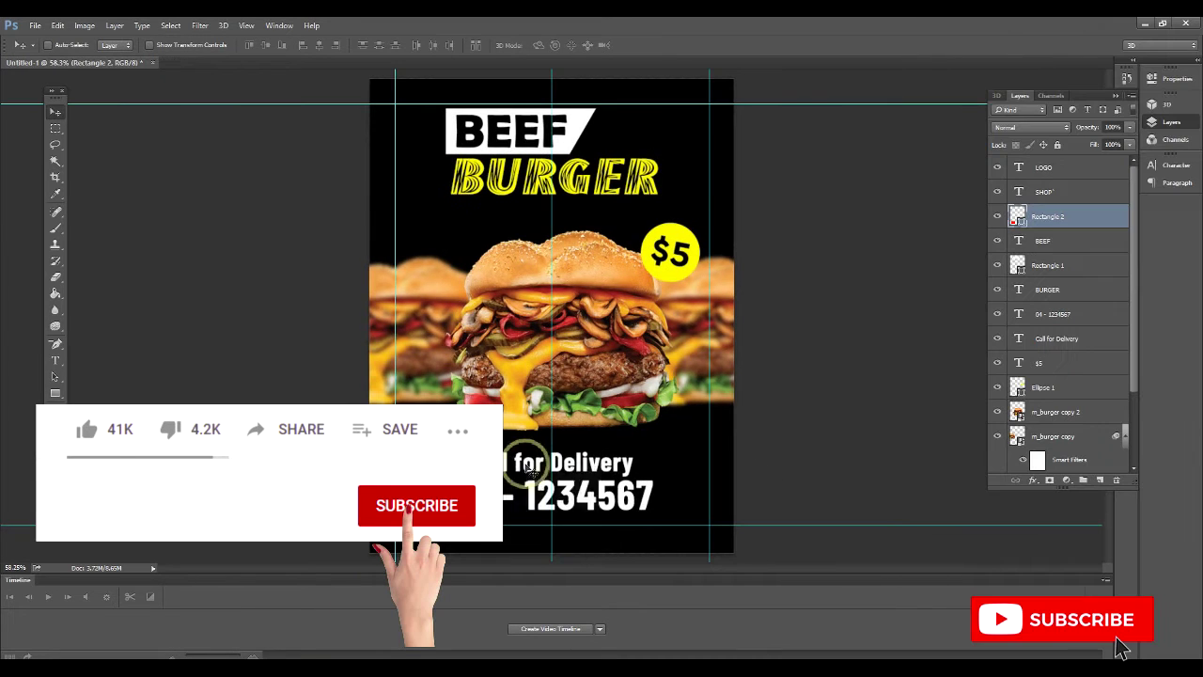
Move "Call for Delivery" and the phone number together to the right of the red SHOP LOGO box, just above the lower guide
{"action": "right_click", "coordinate": [544, 469]}
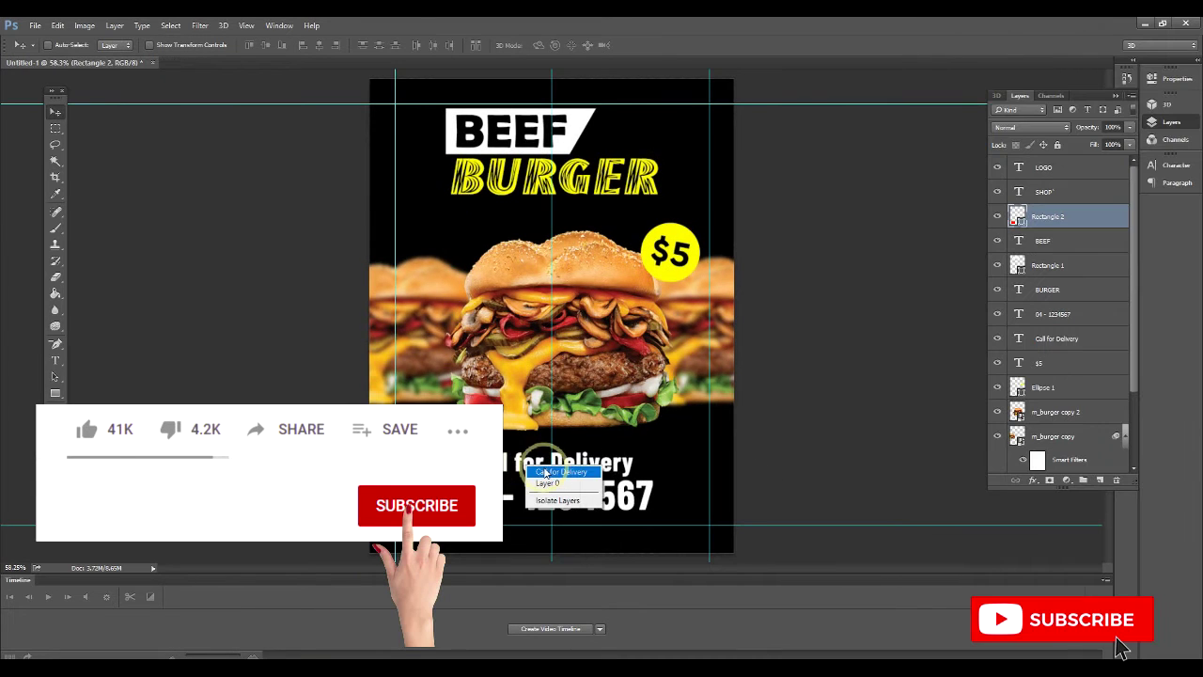
{"action": "left_click", "coordinate": [561, 471]}
{"action": "left_click", "coordinate": [549, 507], "text": "ctrl+shift"}
{"action": "left_click_drag", "start_coordinate": [550, 512], "coordinate": [621, 520]}
Shift only the "Call for Delivery" line slightly up and left above the phone number
{"action": "right_click", "coordinate": [583, 479]}
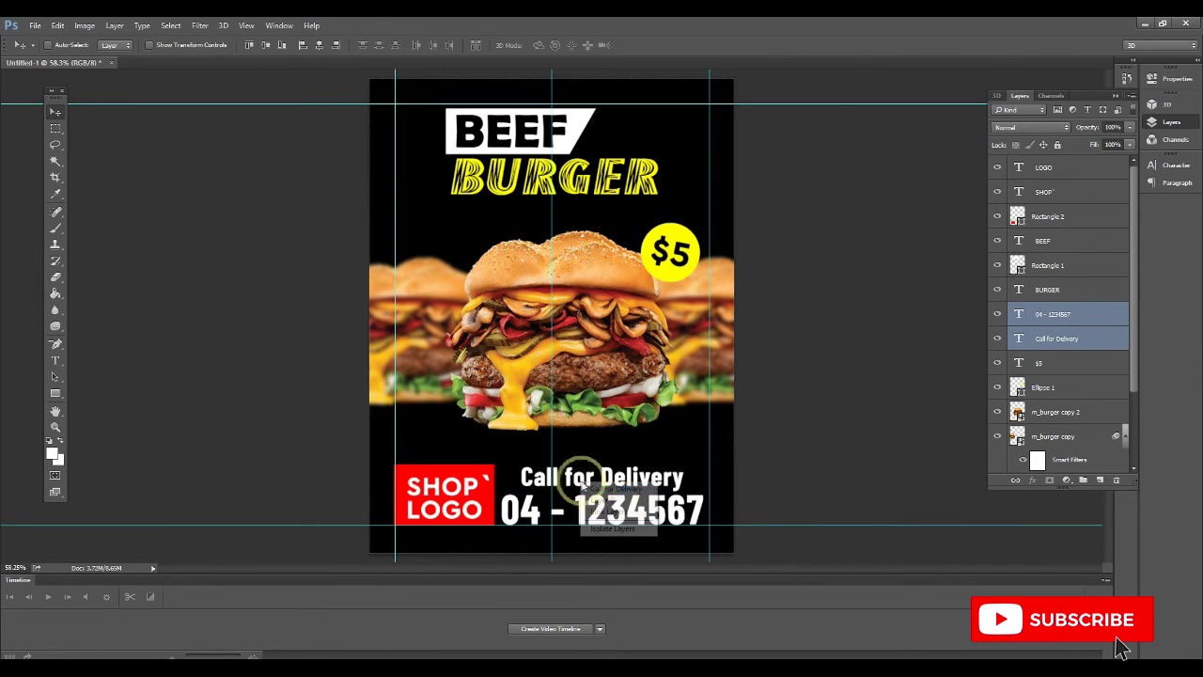
{"action": "left_click", "coordinate": [596, 485]}
{"action": "mouse_move", "coordinate": [598, 479]}
{"action": "left_mouse_down"}
{"action": "mouse_move", "coordinate": [526, 477]}
{"action": "mouse_move", "coordinate": [678, 477]}
{"action": "mouse_move", "coordinate": [593, 477]}
{"action": "left_mouse_up"}
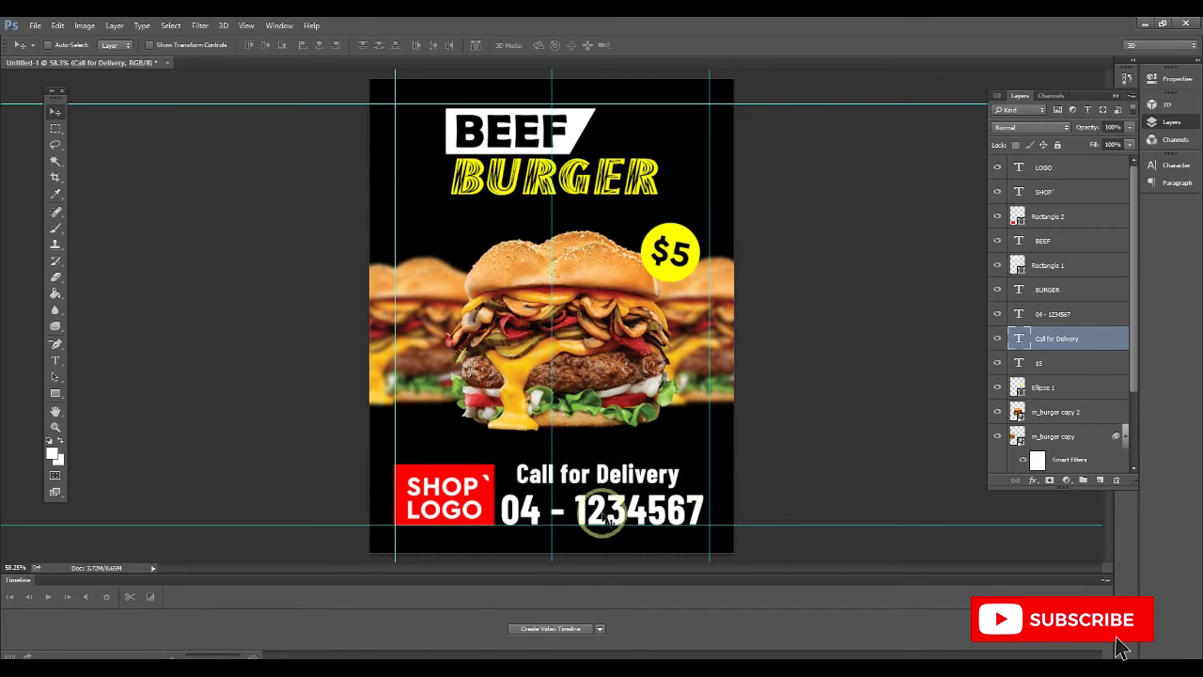
Shift the phone number slightly to the right and align it with the "Call for Delivery" line on their horizontal centers
{"action": "left_click", "coordinate": [623, 524]}
{"action": "mouse_move", "coordinate": [624, 520]}
{"action": "left_mouse_down"}
{"action": "mouse_move", "coordinate": [574, 518]}
{"action": "mouse_move", "coordinate": [633, 519]}
{"action": "left_mouse_up"}
{"action": "right_click", "coordinate": [624, 479]}
{"action": "left_click", "coordinate": [651, 482], "text": "shift"}
{"action": "left_click", "coordinate": [319, 45]}
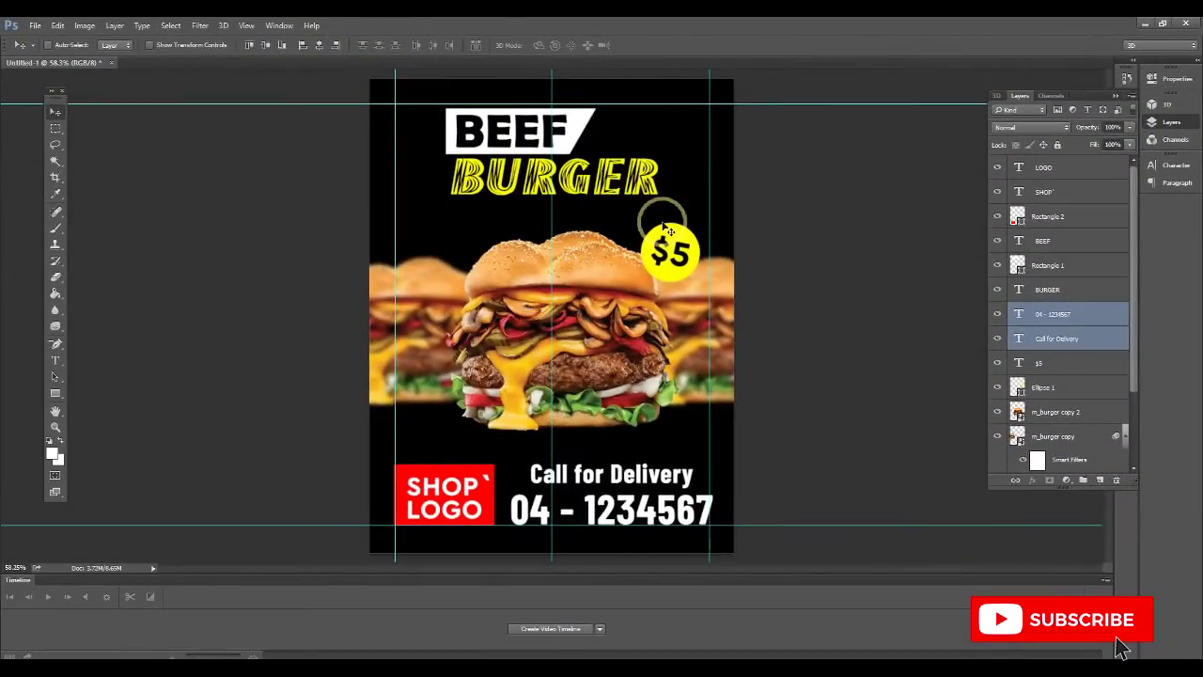
Nudge "Call for Delivery" and the phone number together slightly left, bringing the number's end to the right margin guide
{"action": "key", "text": "Left"}
{"action": "key", "text": "Left"}
{"action": "key", "text": "Left"}
{"action": "key", "text": "Left"}
{"action": "key", "text": "Left"}
{"action": "key", "text": "Left"}
{"action": "key", "text": "Left"}
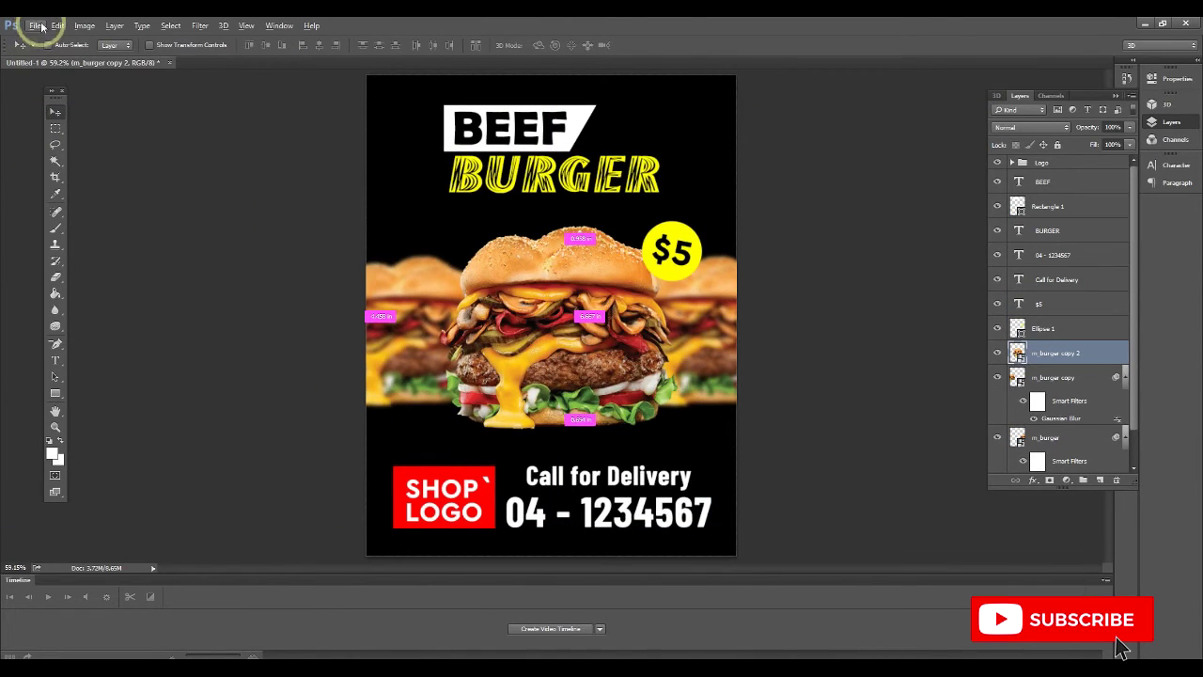
Save the layered poster as a Photoshop file named Flyer-burger in the Tutorial folder
{"action": "left_click", "coordinate": [37, 25]}
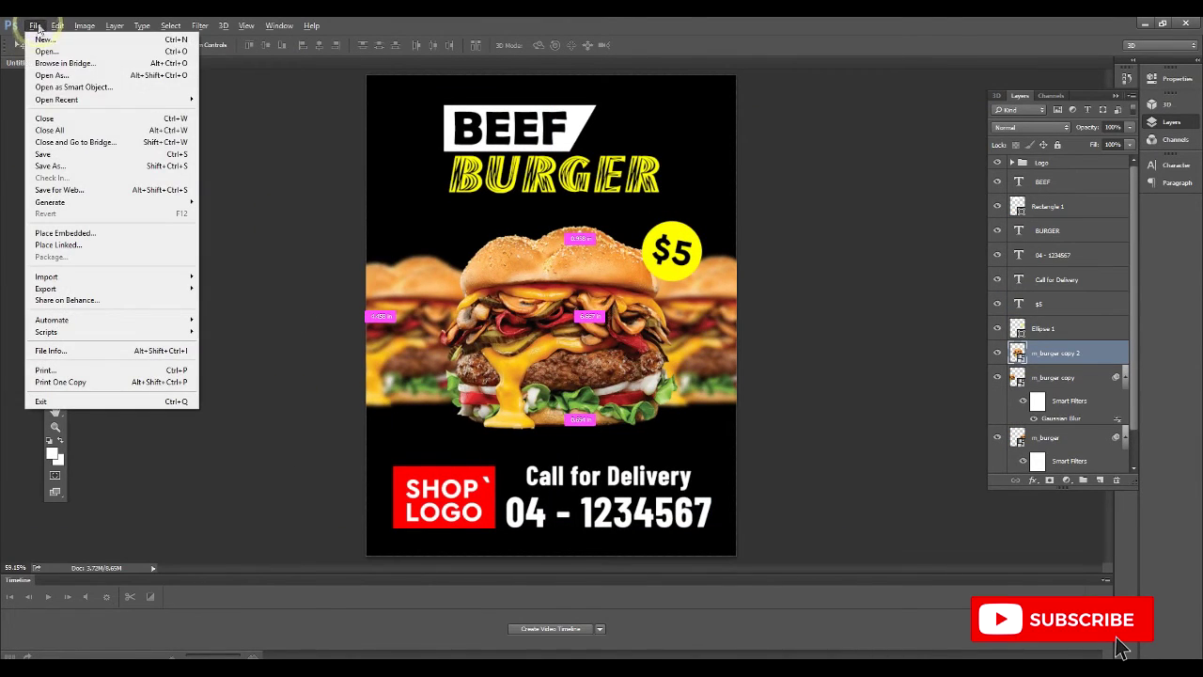
{"action": "left_click", "coordinate": [68, 168]}
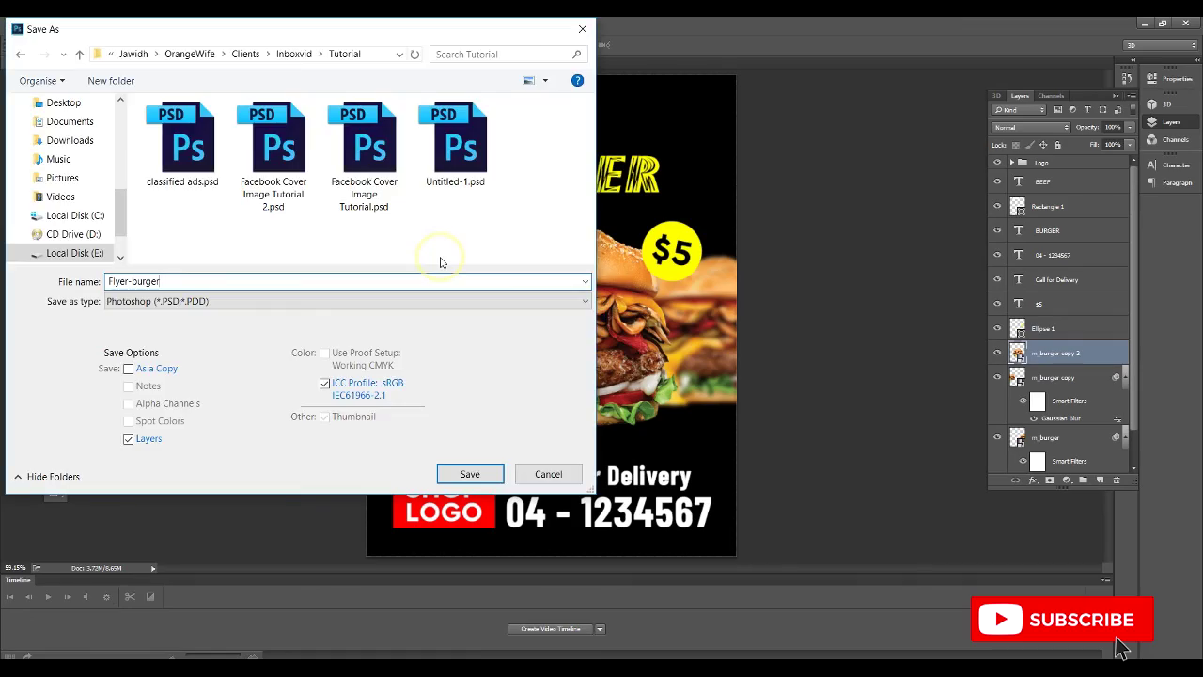
{"action": "key", "text": "Return"}
{"action": "key", "text": "Return"}
Export the poster for web as a JPEG at Maximum quality under the name Flyer-burger.jpg
{"action": "left_click", "coordinate": [36, 27]}
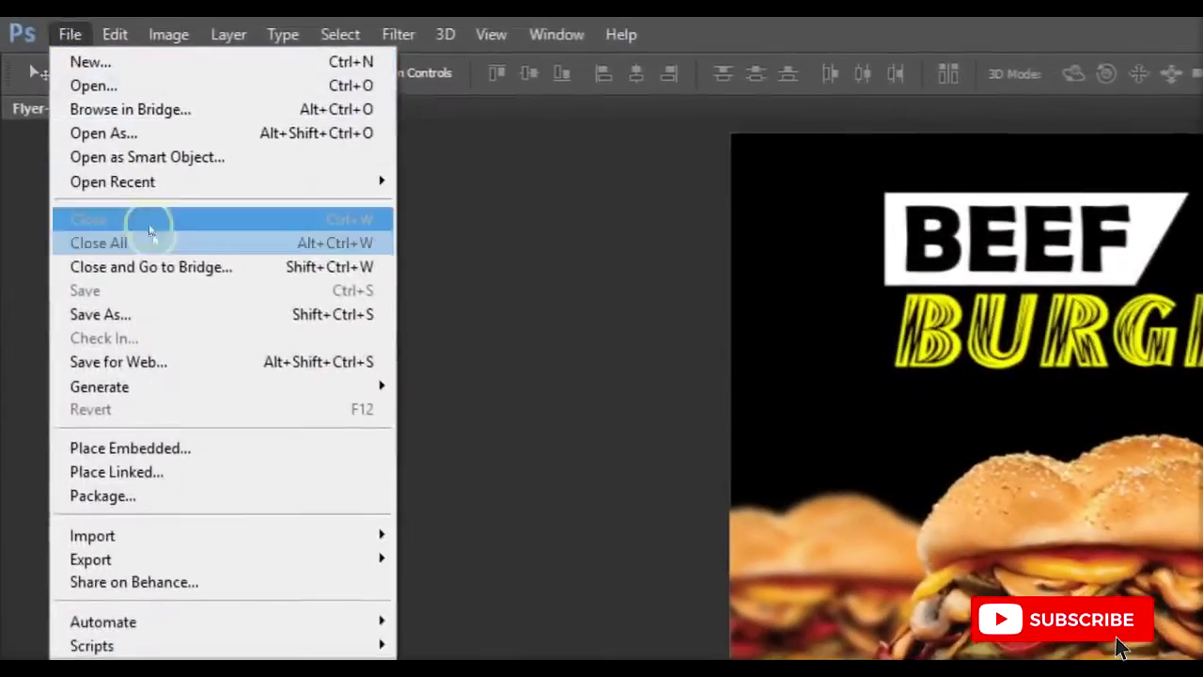
{"action": "left_click", "coordinate": [150, 362]}
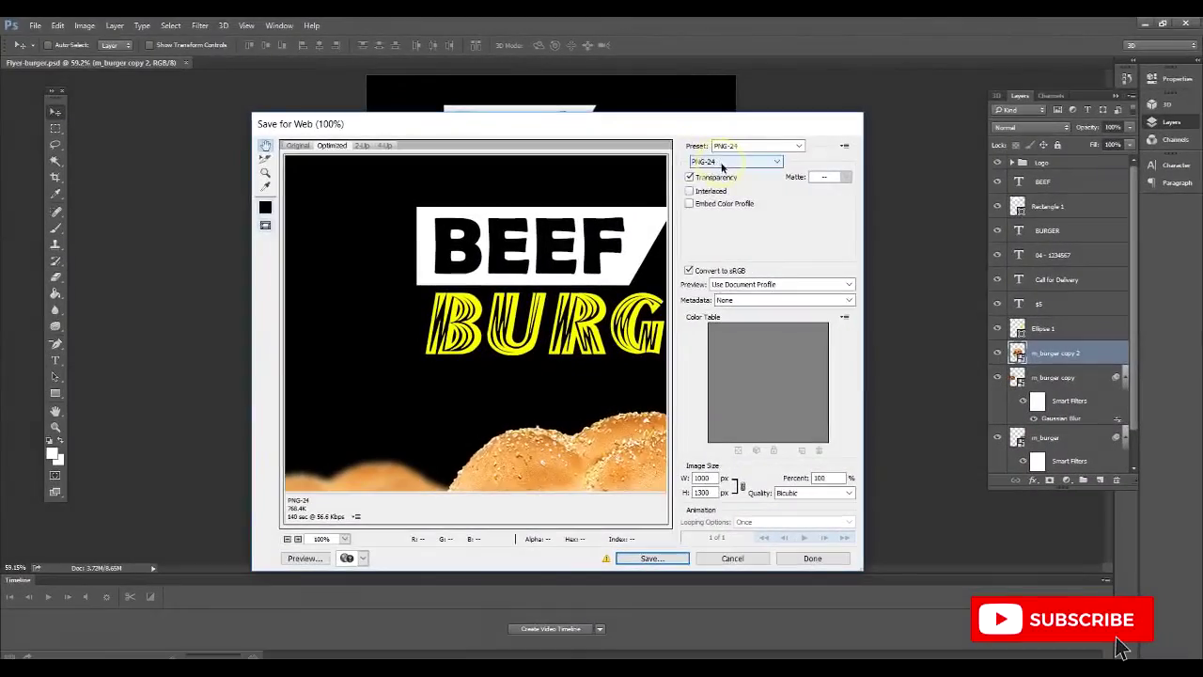
{"action": "left_click", "coordinate": [723, 162]}
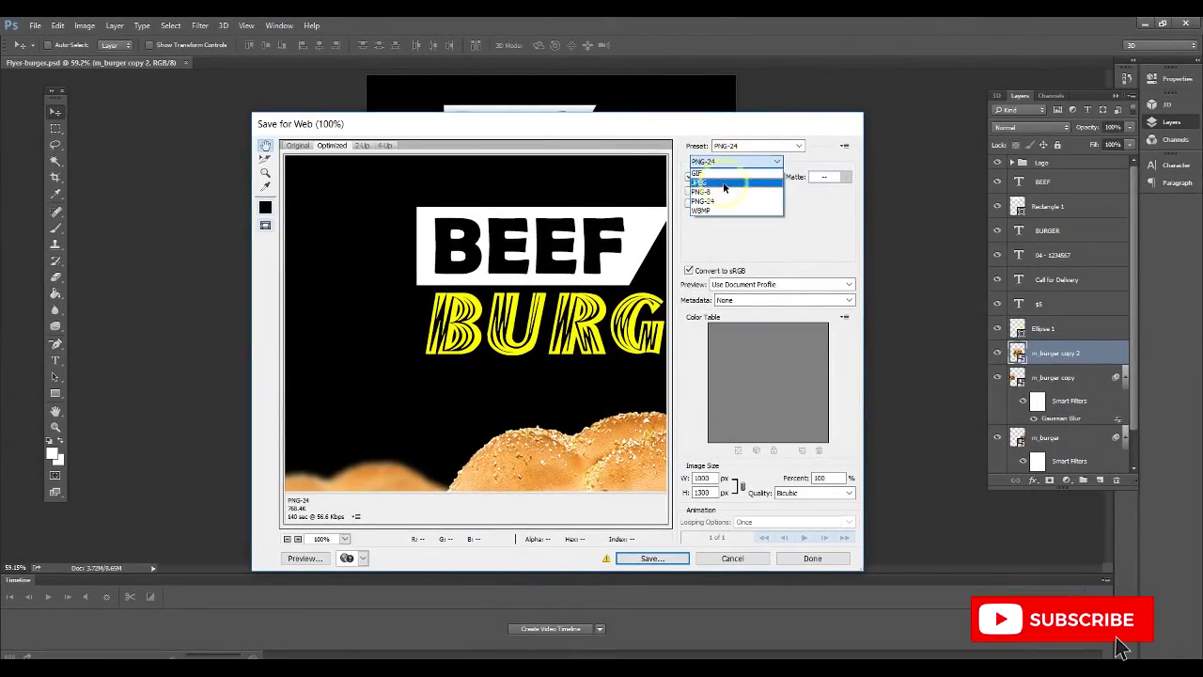
{"action": "left_click", "coordinate": [723, 182]}
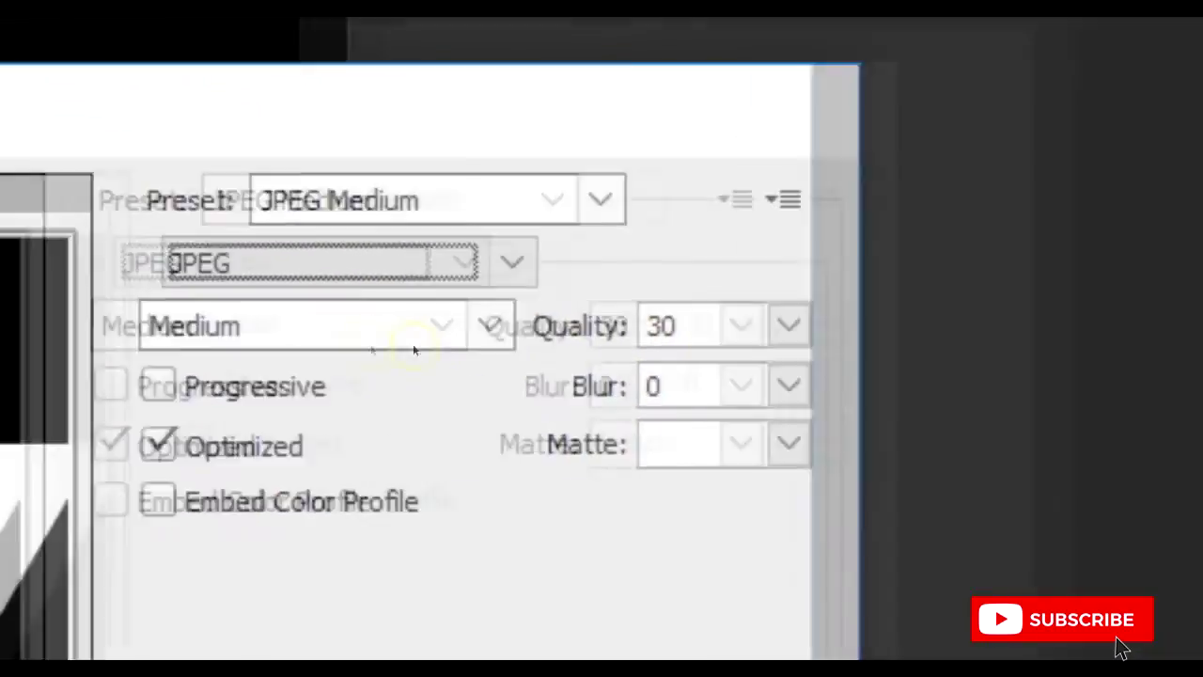
{"action": "left_click", "coordinate": [413, 344]}
{"action": "left_click", "coordinate": [482, 510]}
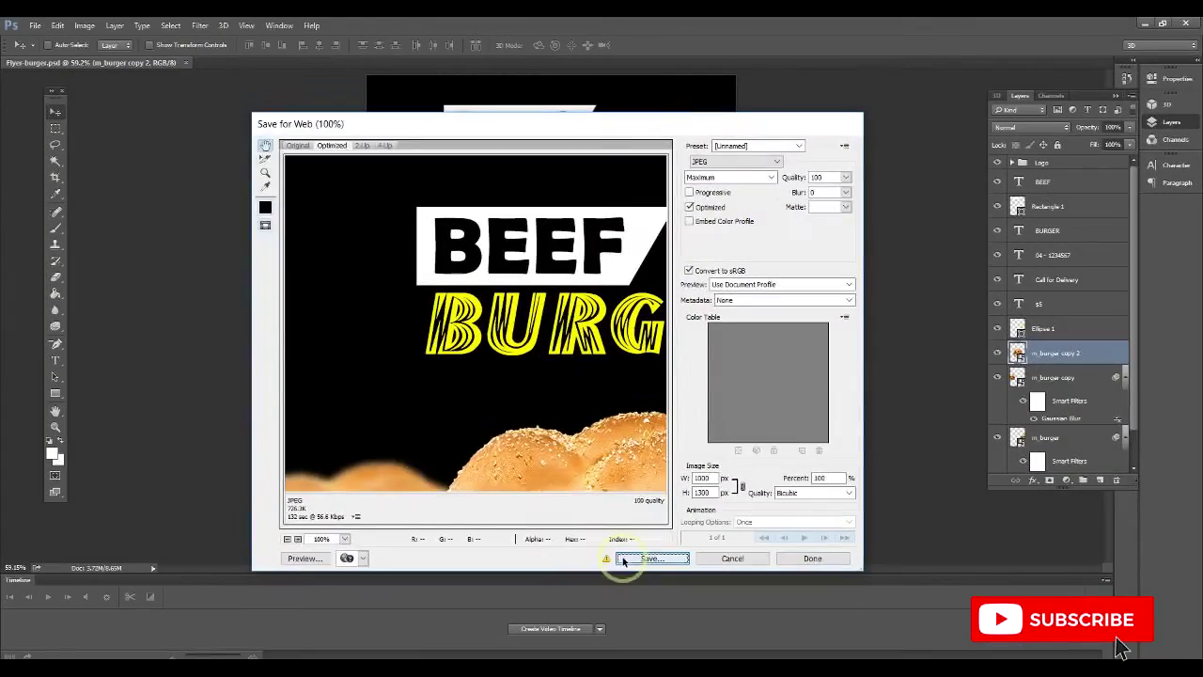
{"action": "left_click", "coordinate": [639, 558]}
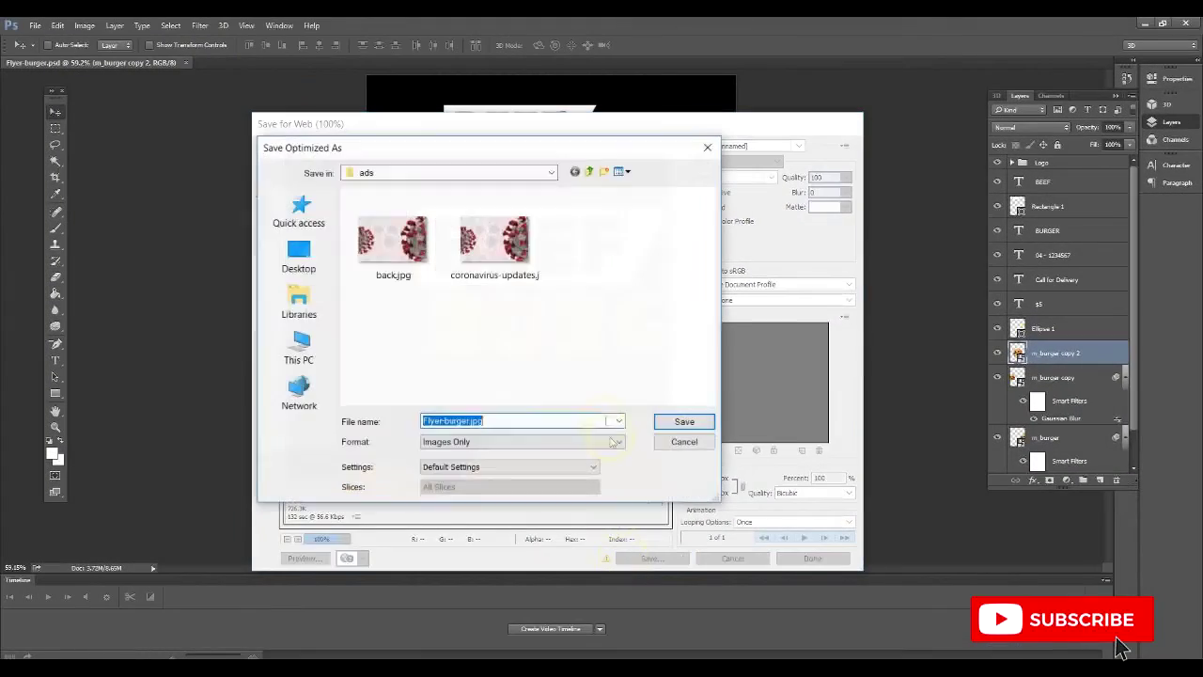